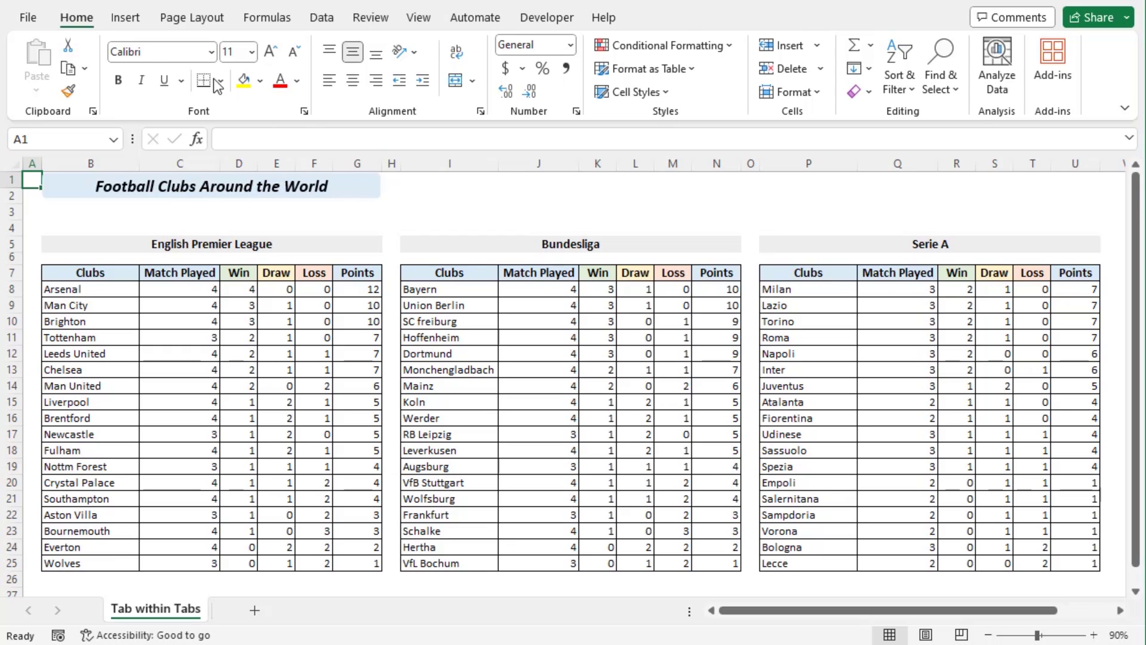
- Draw a rounded rectangle just below the Football Clubs Around the World title
left_click(131, 22)
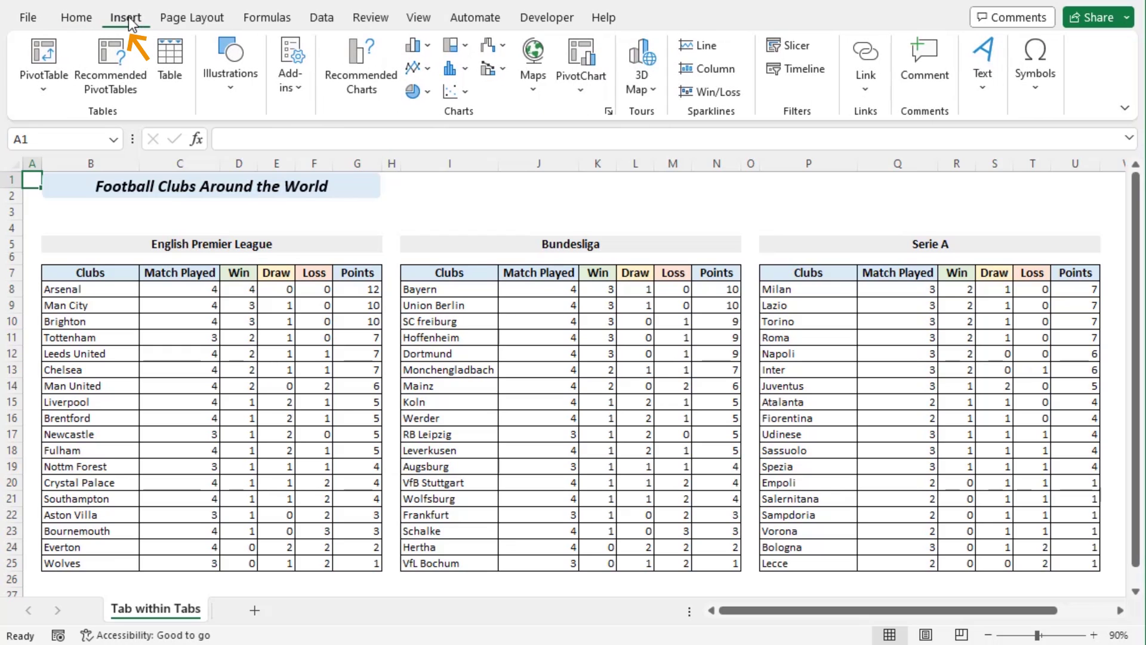
left_click(235, 87)
left_click(268, 154)
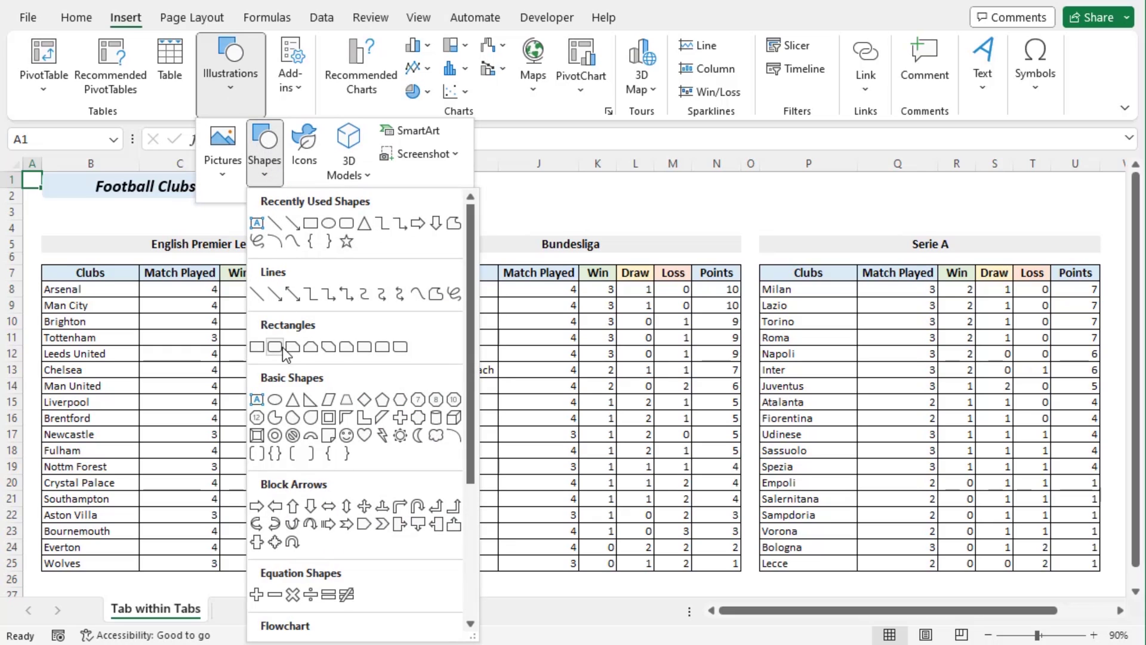
left_click(274, 347)
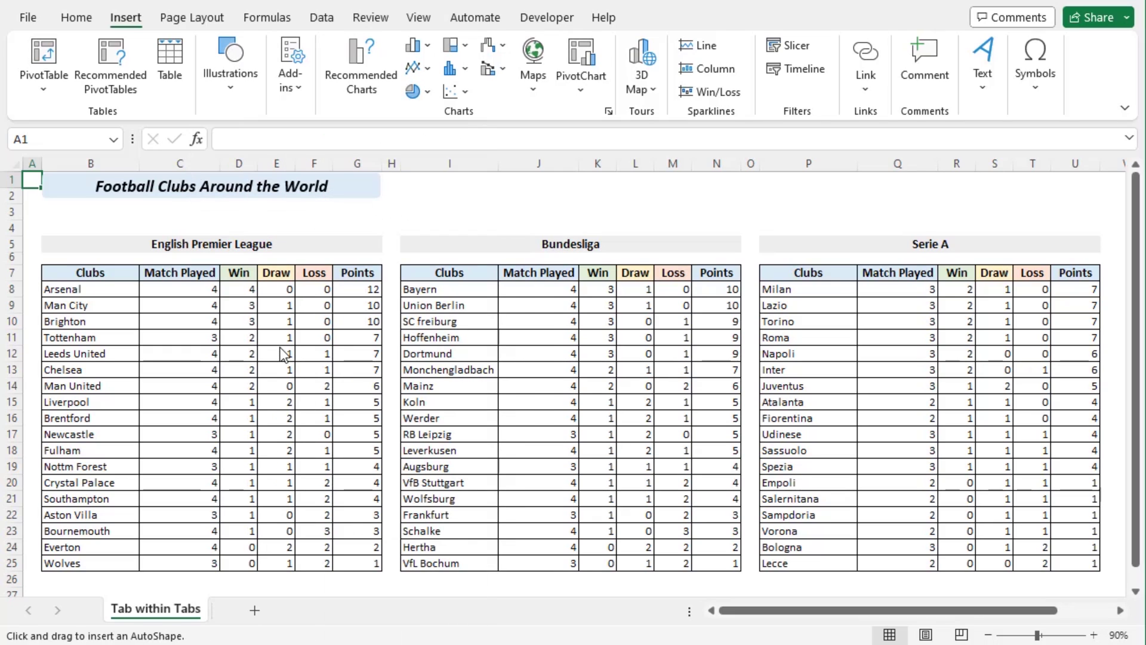
left_click_drag(43, 204, 160, 228)
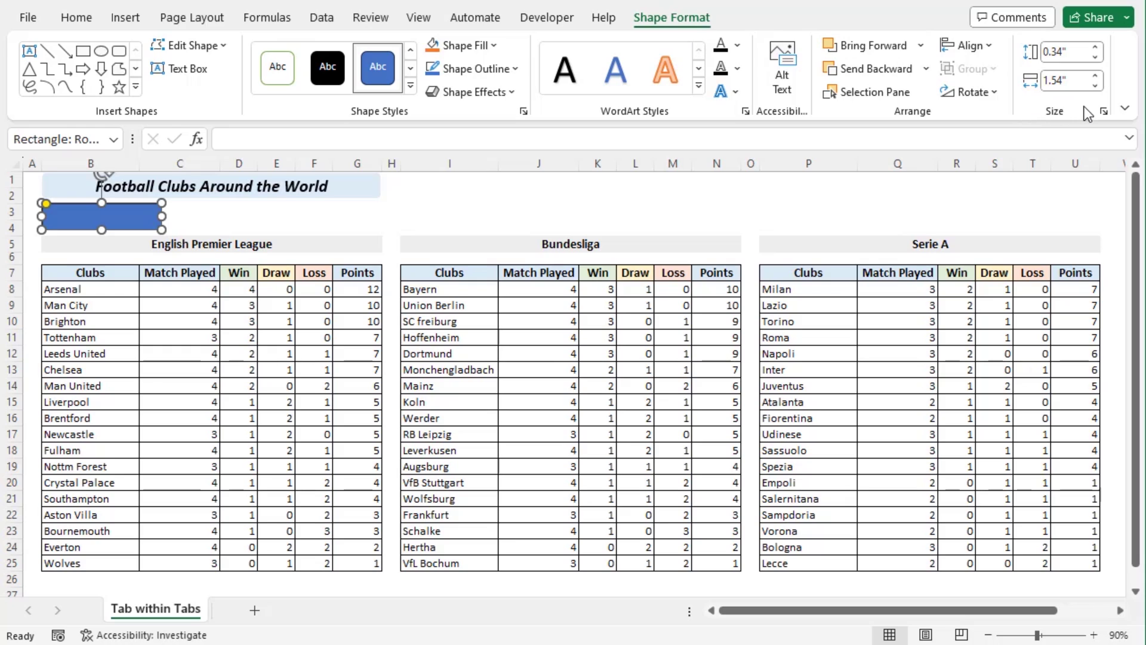
- Resize the rectangle to 0.3" high and 1.46" wide
left_click(1060, 53)
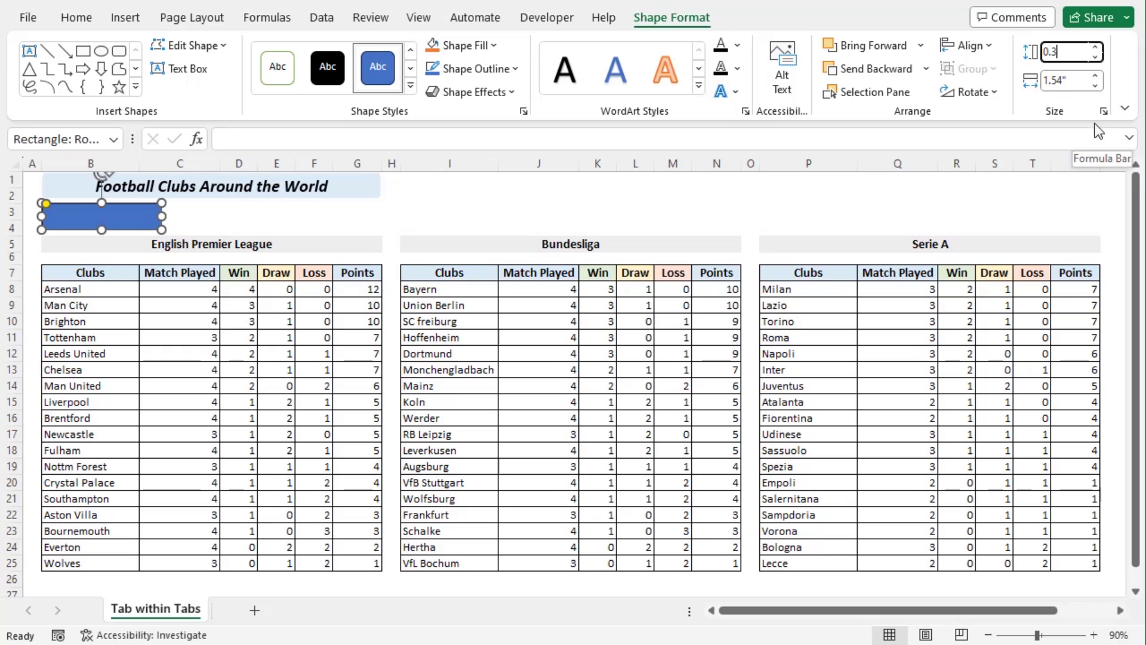
left_click(1081, 81)
type("1")
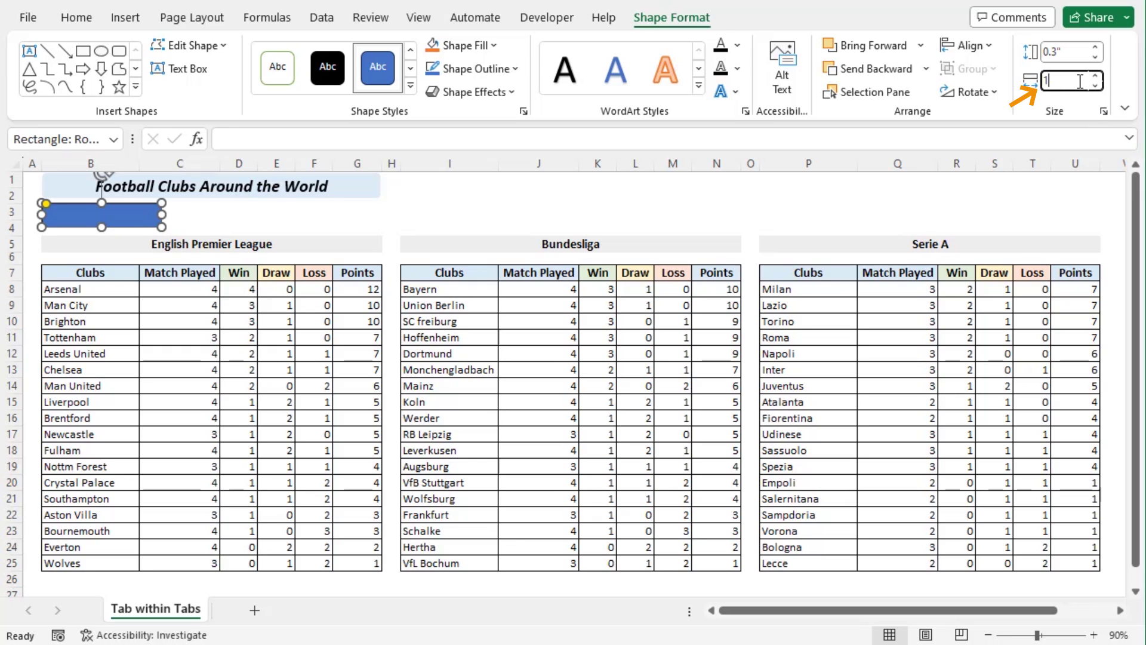
key("Return")
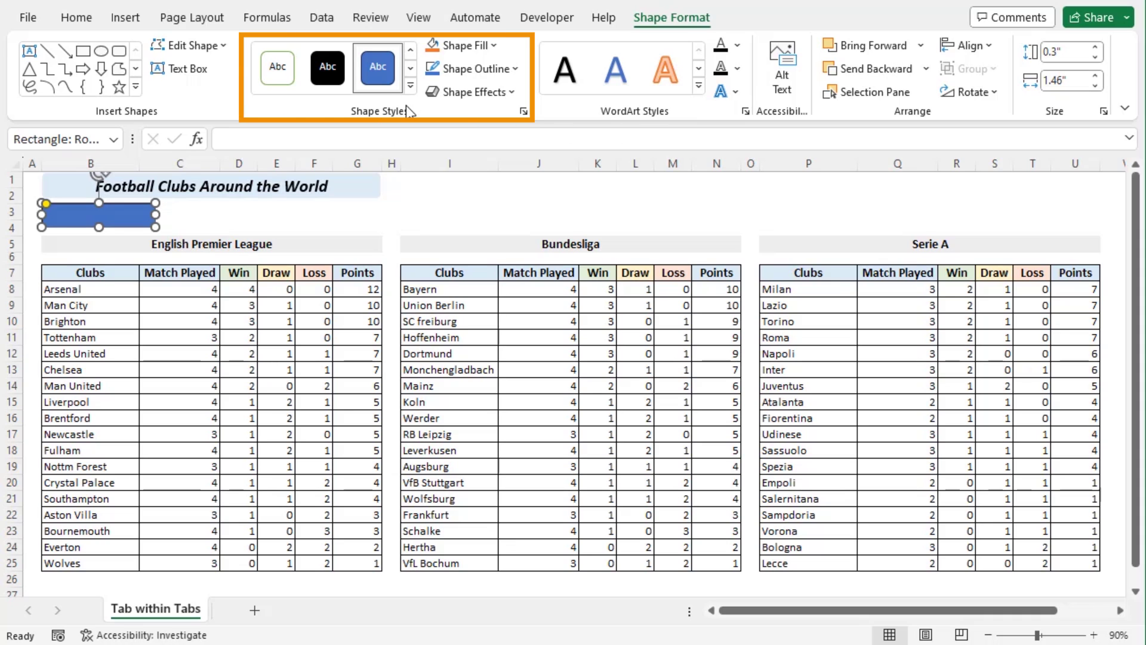
- Apply a light-blue shape style to the rectangle and remove its outline
left_click(410, 86)
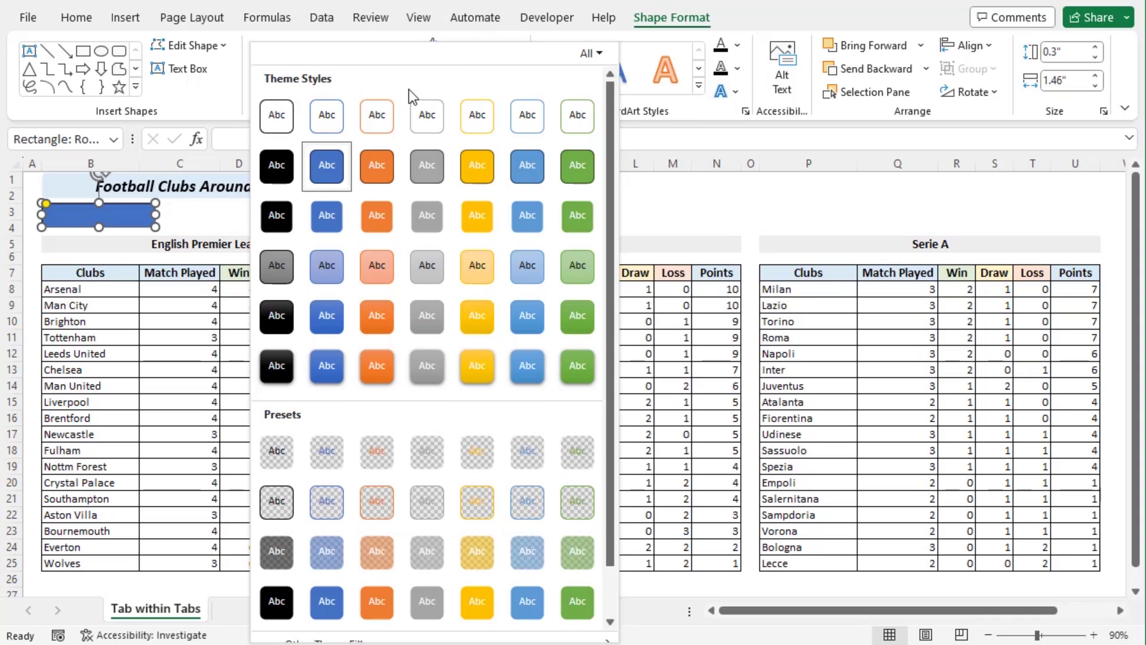
left_click(528, 266)
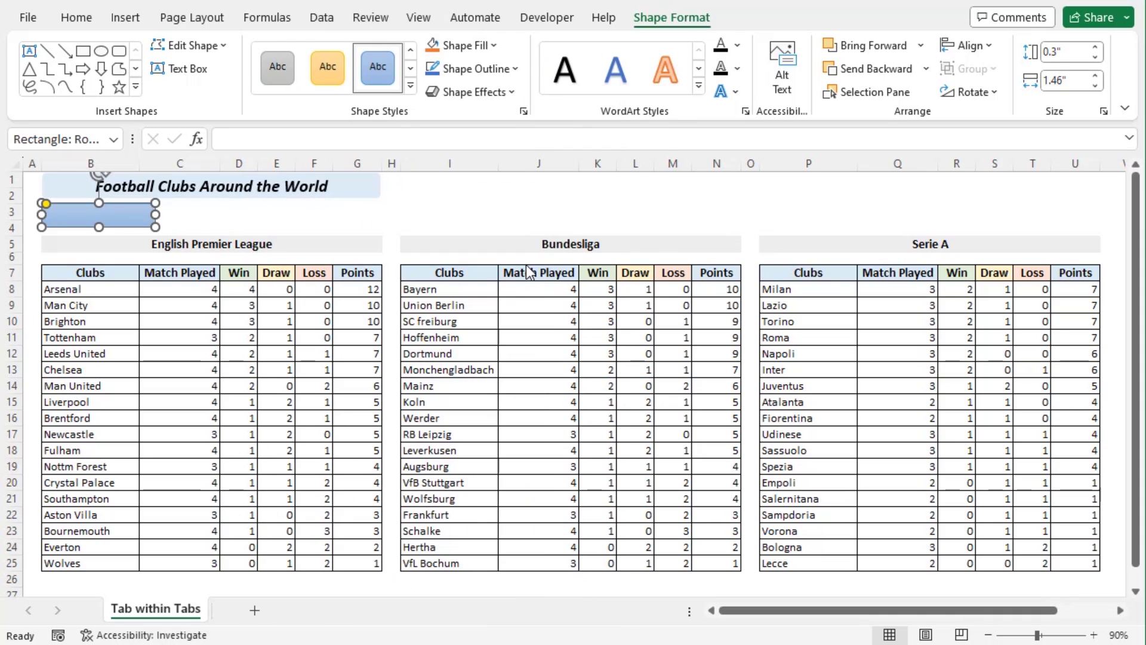
left_click(515, 69)
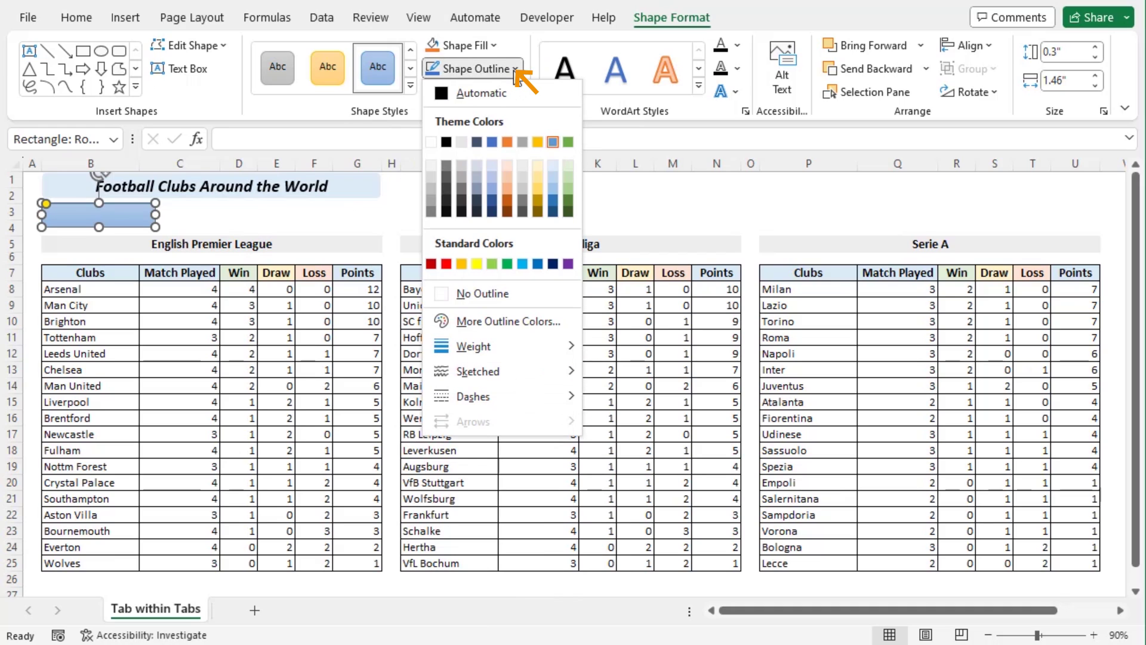
left_click(514, 294)
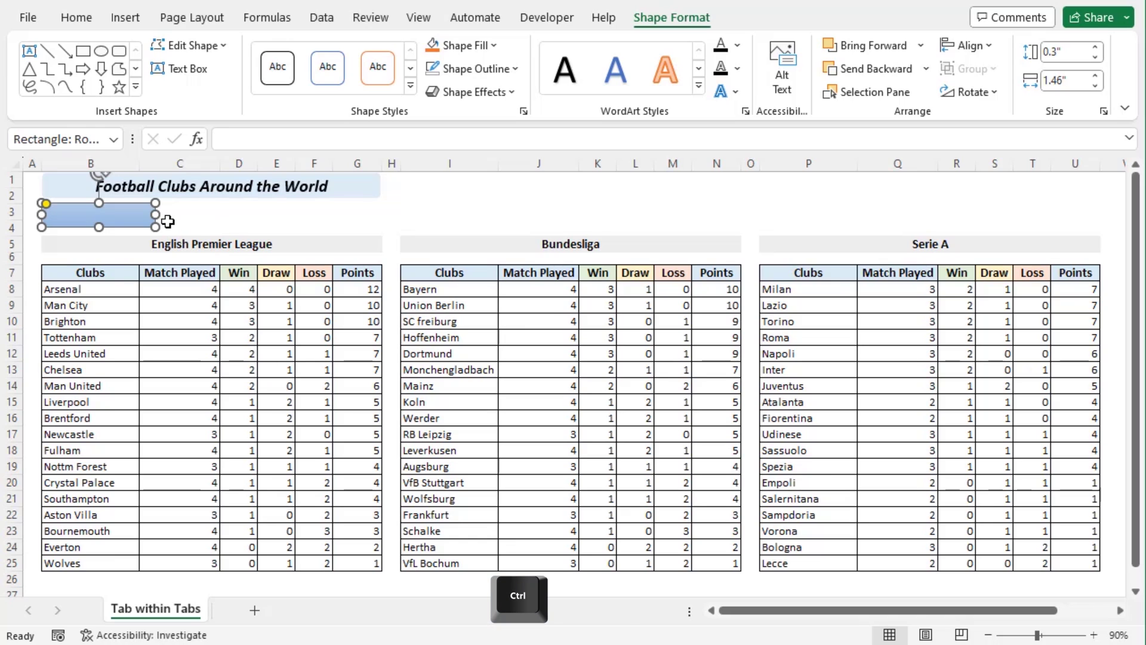
- Duplicate the rectangle beside itself and select all three rectangles
left_click_drag(137, 219, 365, 216)
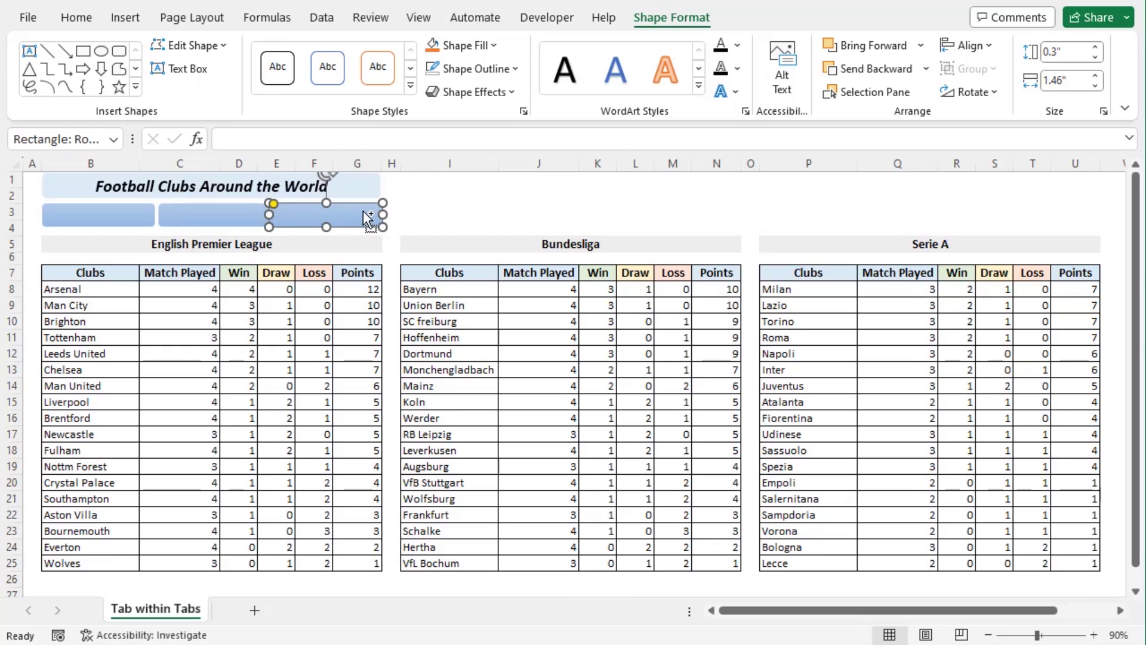
left_click(250, 221, "ctrl")
left_click(95, 215, "ctrl")
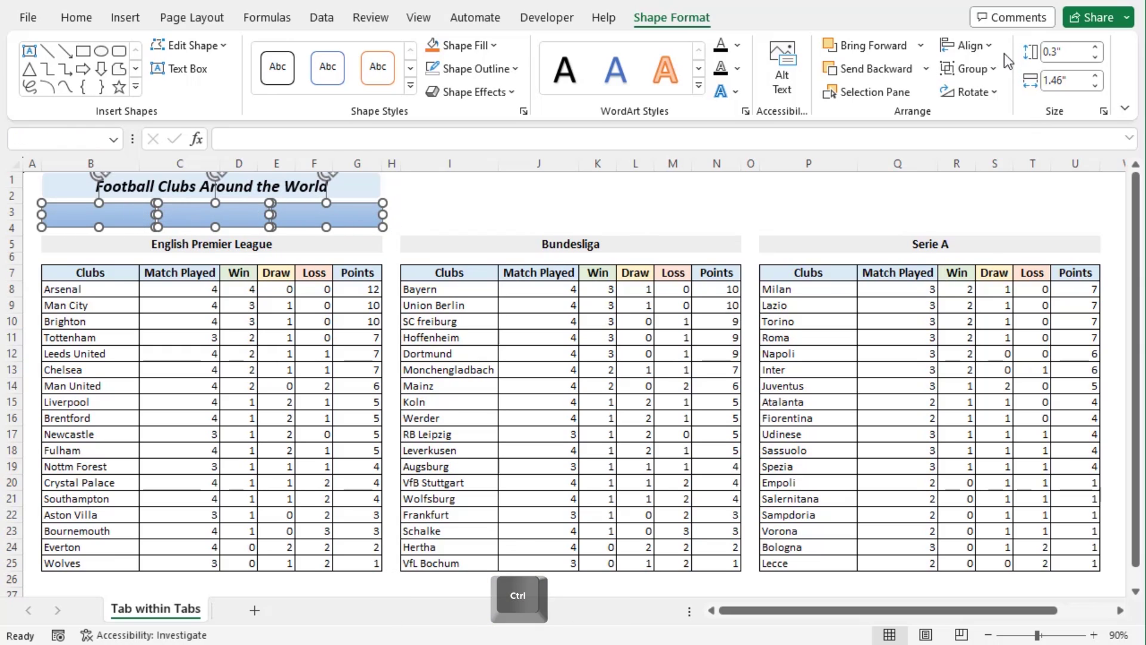
- Align the three rectangles' bottom edges and distribute them evenly horizontally
left_click(982, 48)
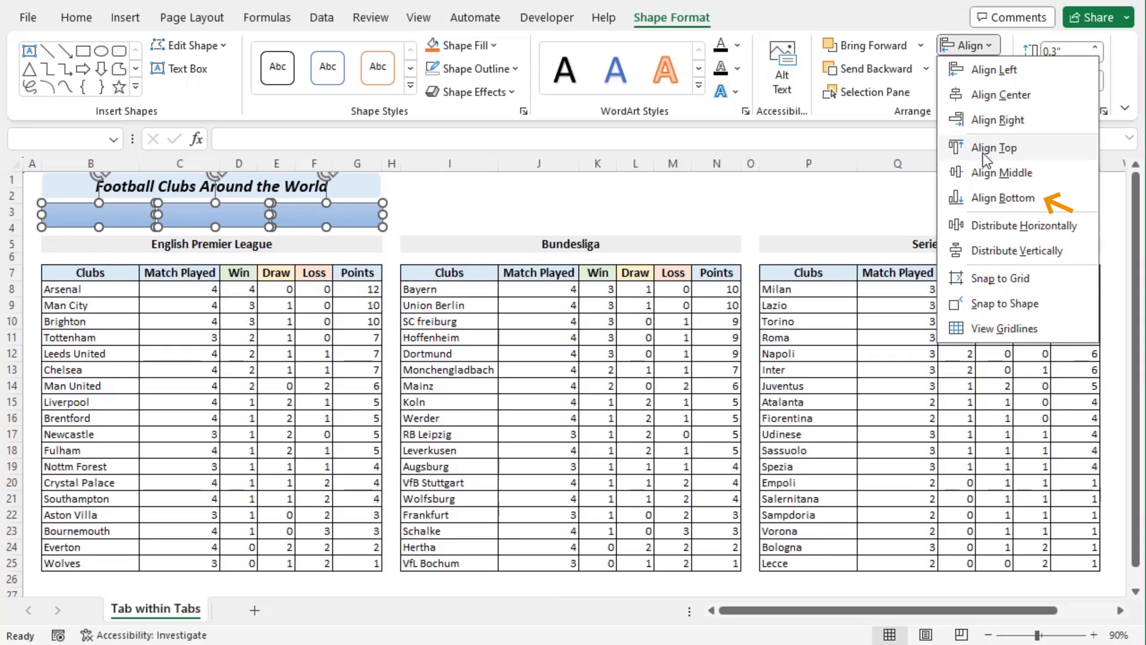
left_click(997, 198)
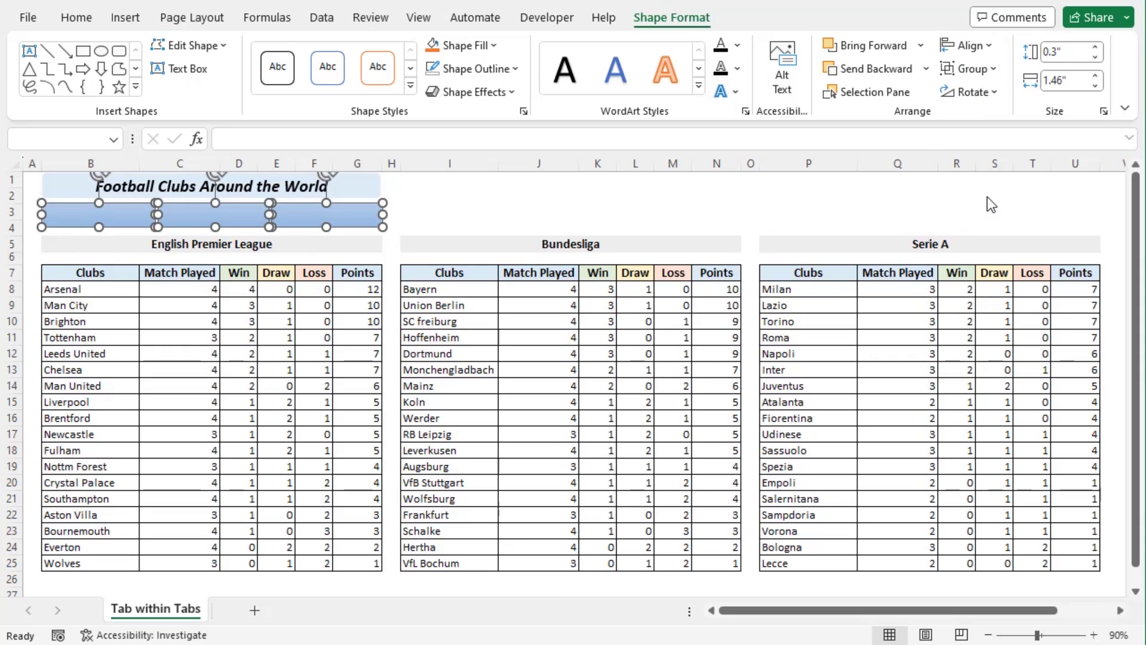
left_click(974, 46)
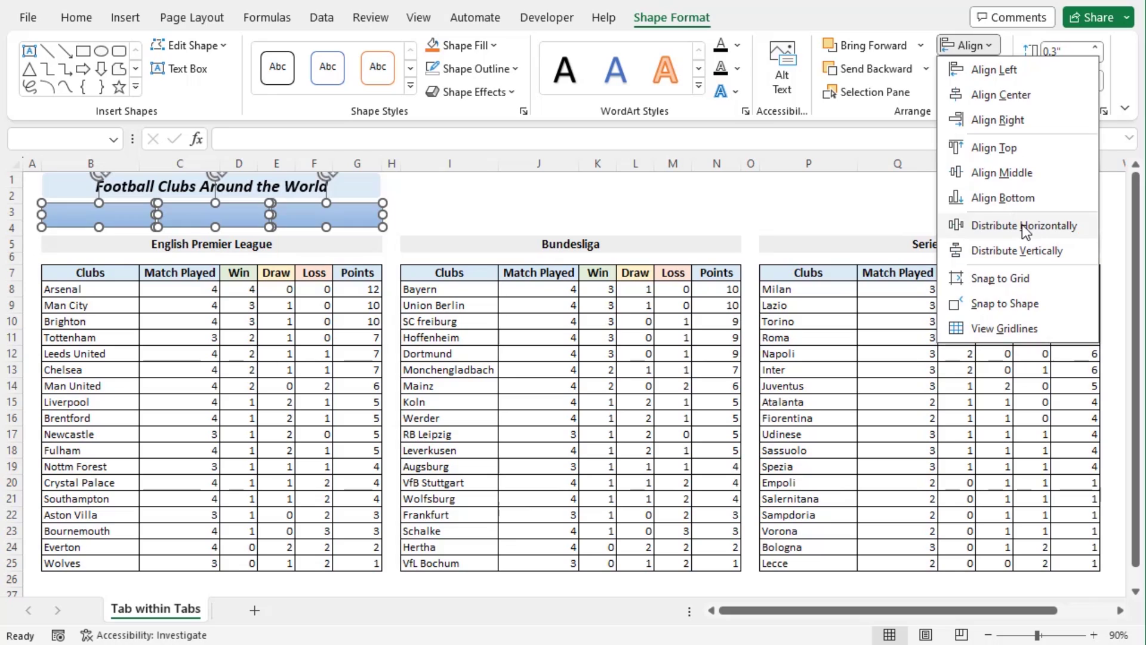
left_click(1023, 226)
left_click(783, 210)
left_click(120, 220)
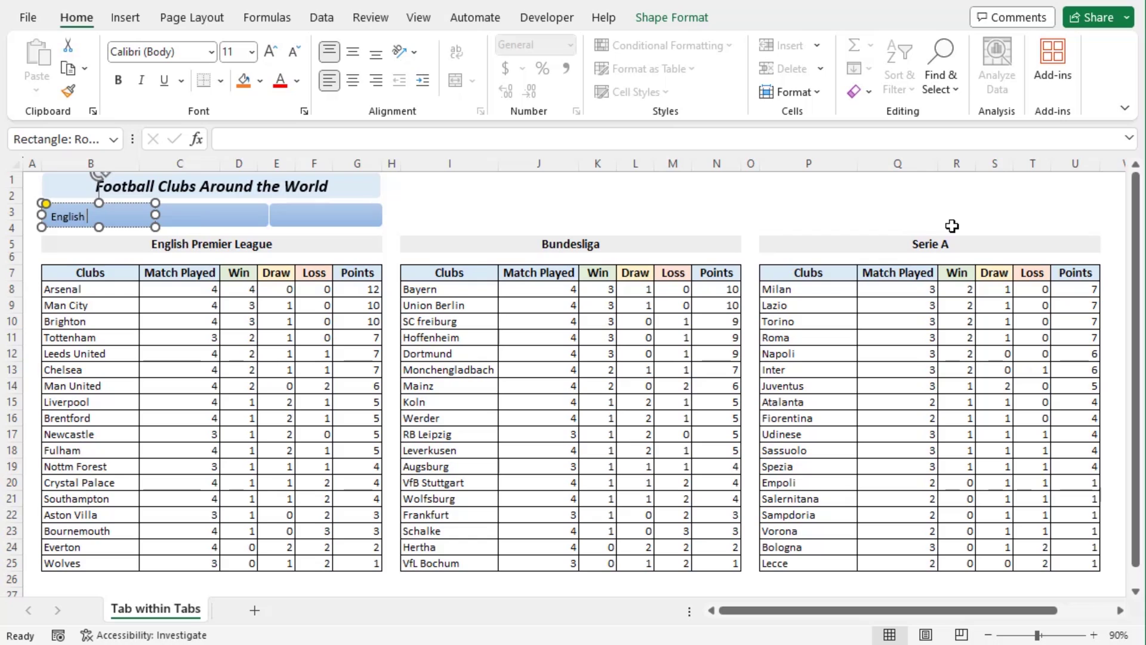
- Label the three rectangles English Premier, Bundesliga and Serie A
type("English Premier")
key("Escape")
key("Tab")
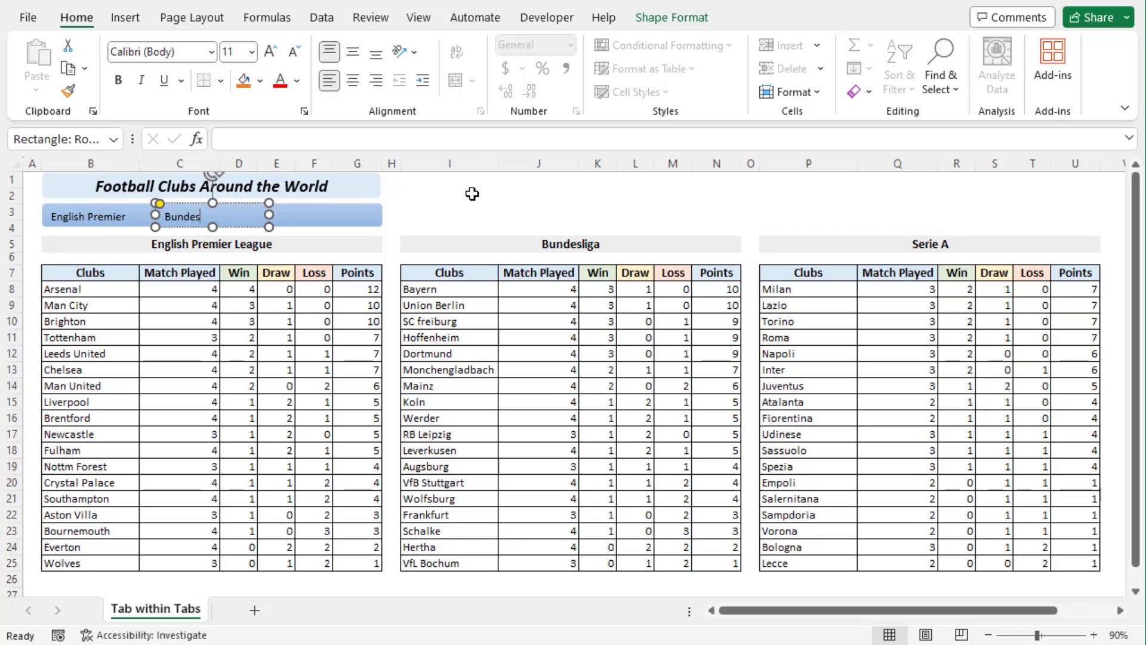
key("Escape")
key("Tab")
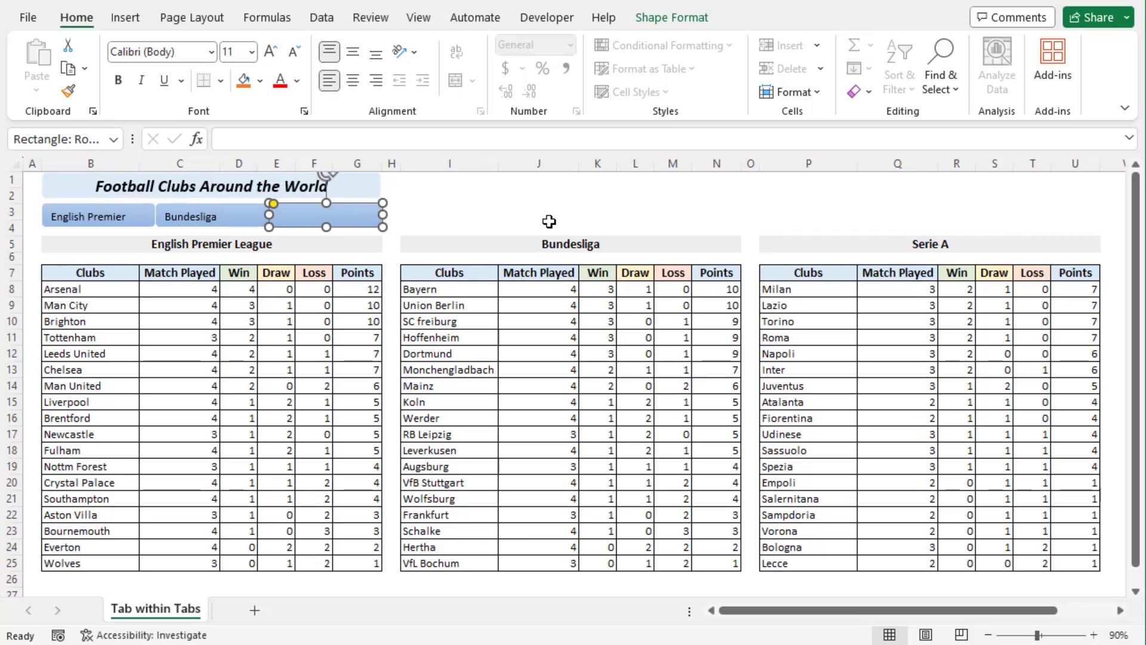
type("Serie A")
- Make the Serie A label bold, 12 pt, centred horizontally and vertically
triple_click(307, 215)
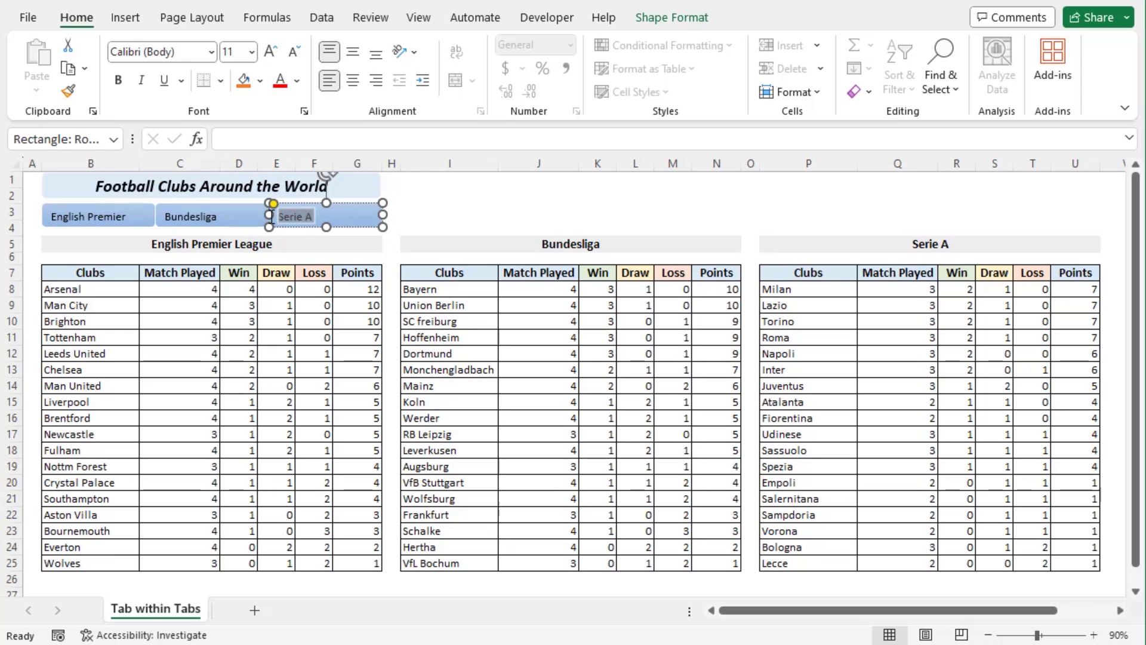
left_click(283, 189)
left_click(365, 165)
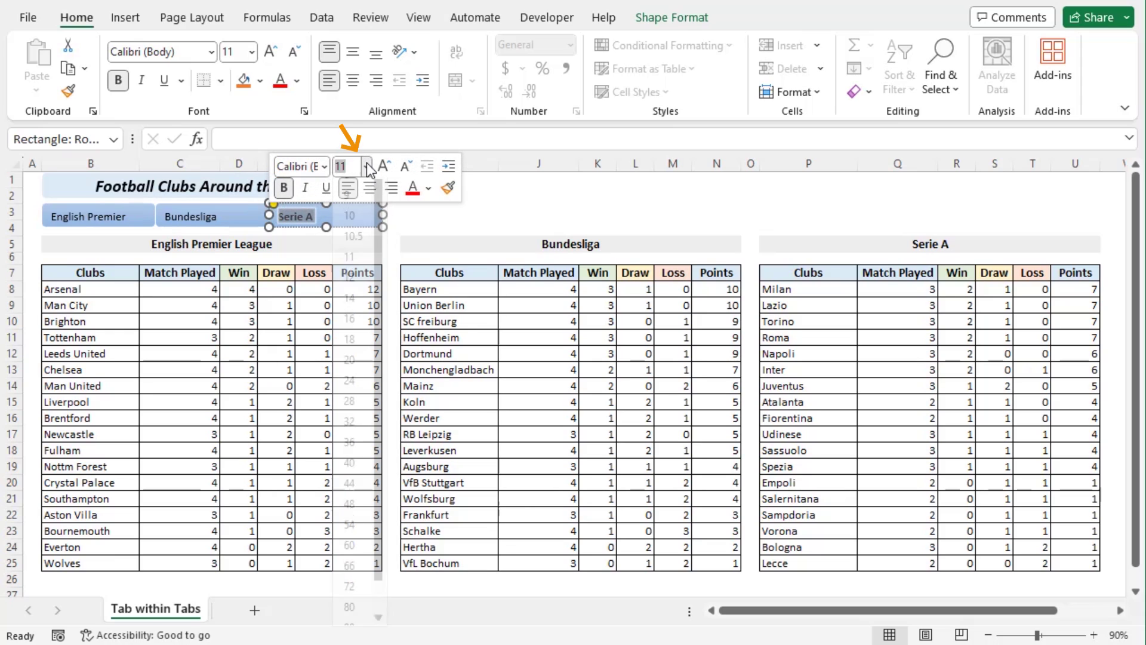
left_click(350, 293)
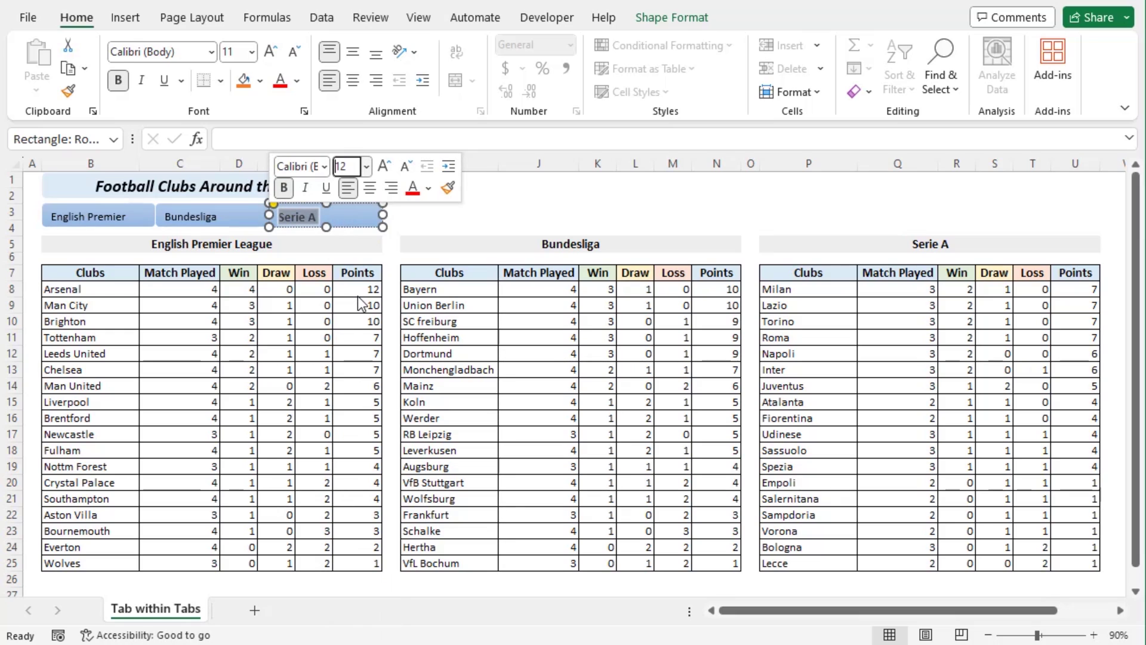
left_click(372, 187)
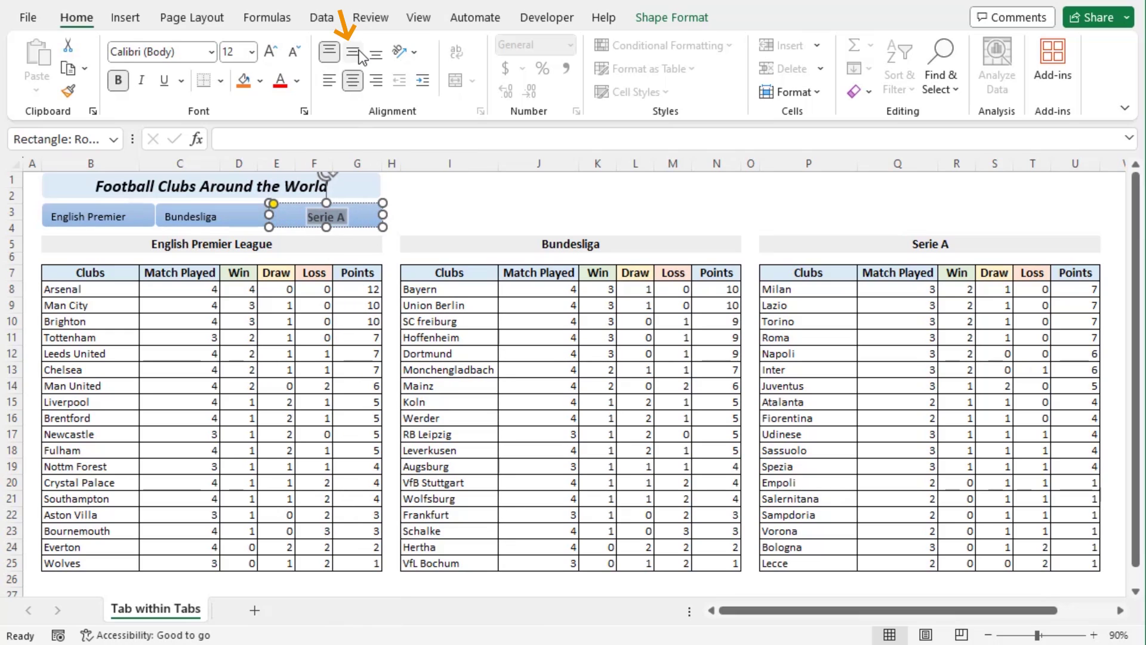
left_click(359, 52)
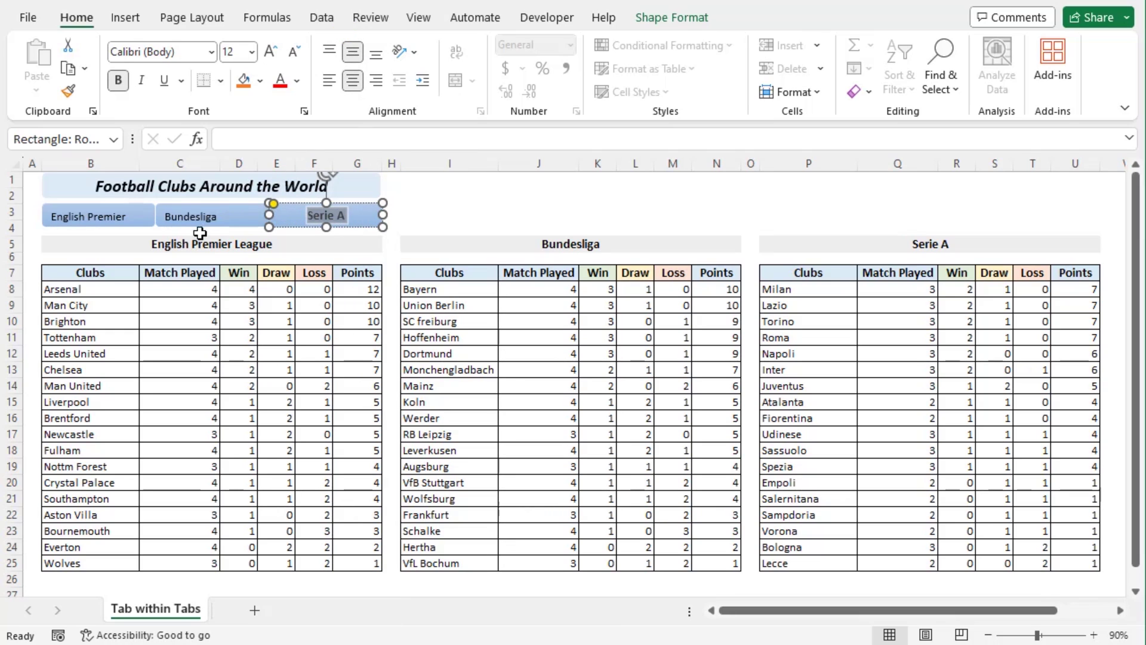
- Make the Bundesliga label bold, 12 pt, centred horizontally and vertically
left_click(216, 219)
double_click(196, 219)
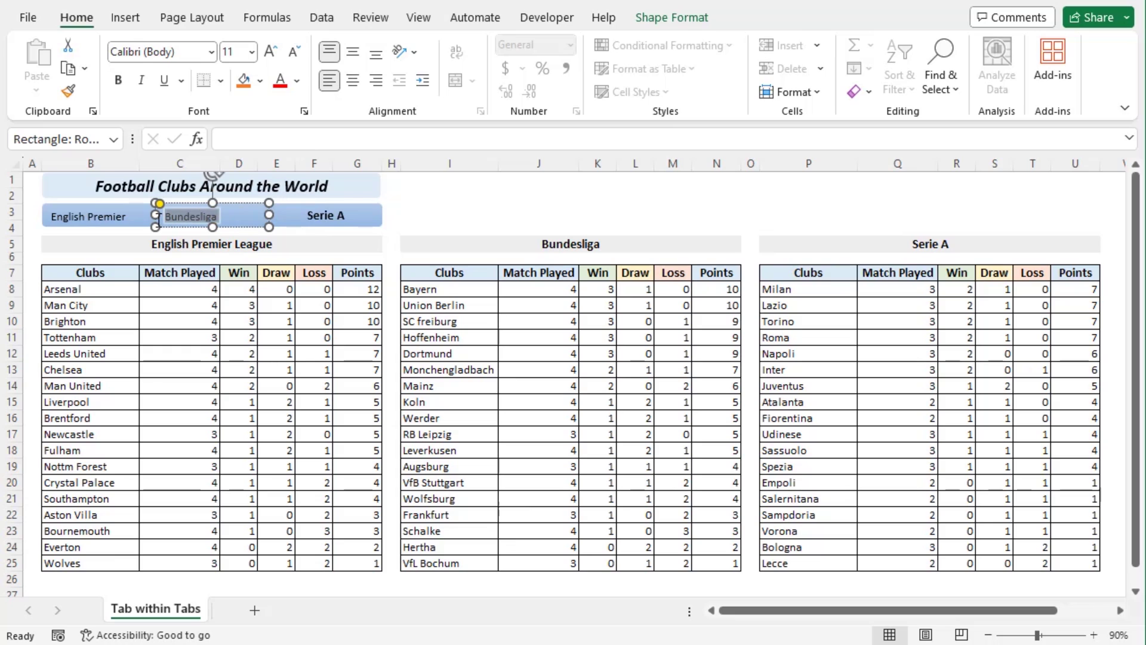
left_click(119, 80)
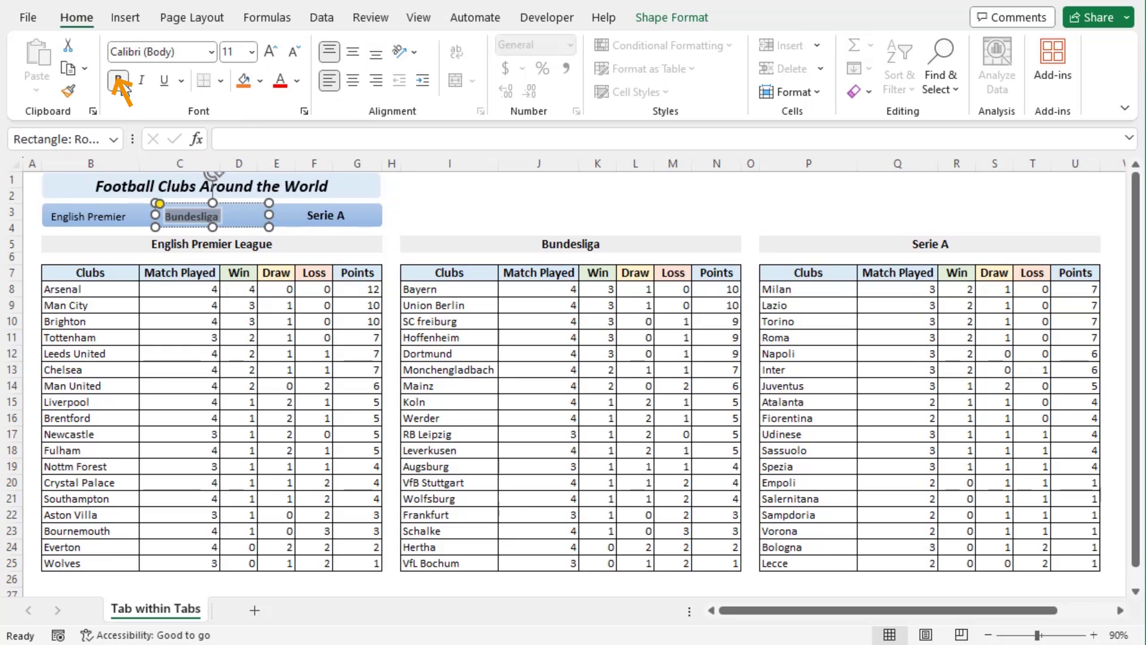
left_click(251, 52)
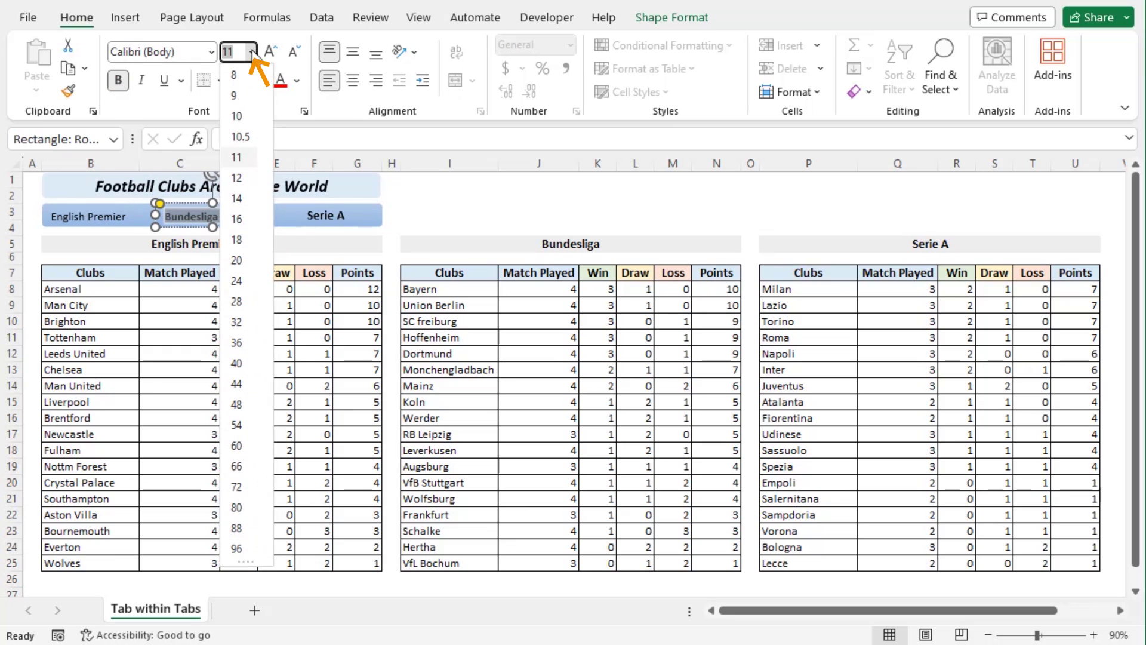
left_click(236, 178)
left_click(352, 80)
left_click(352, 52)
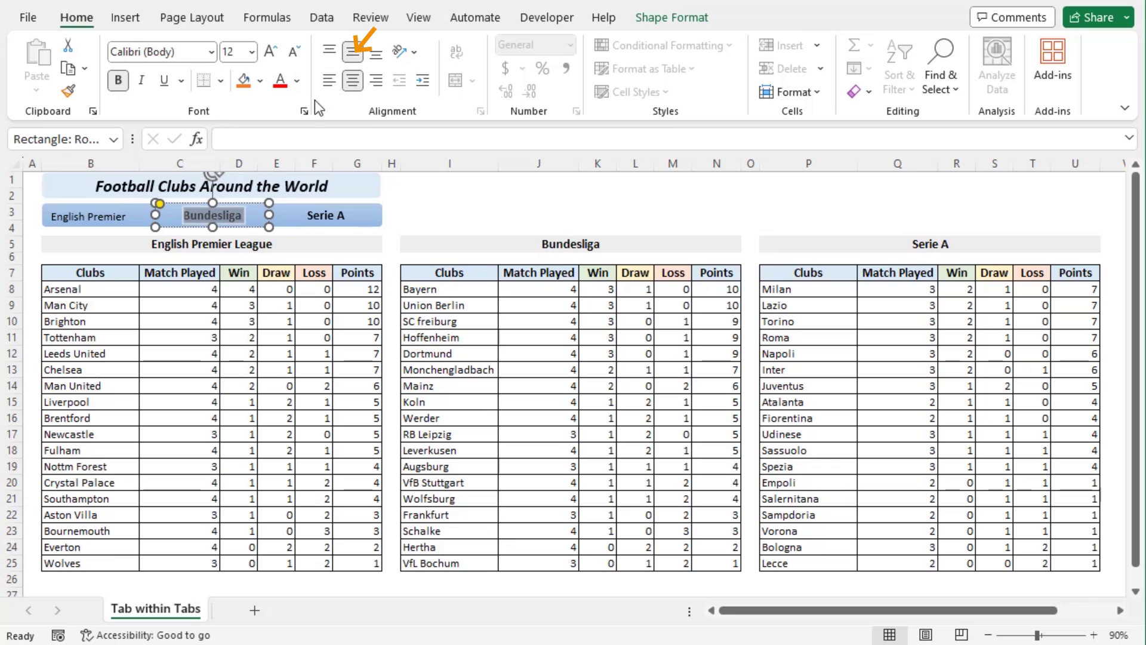
- Make the English Premier label bold, 12 pt, centred horizontally and vertically
left_click(114, 218)
left_click_drag(127, 216, 47, 216)
left_click(118, 80)
left_click(251, 51)
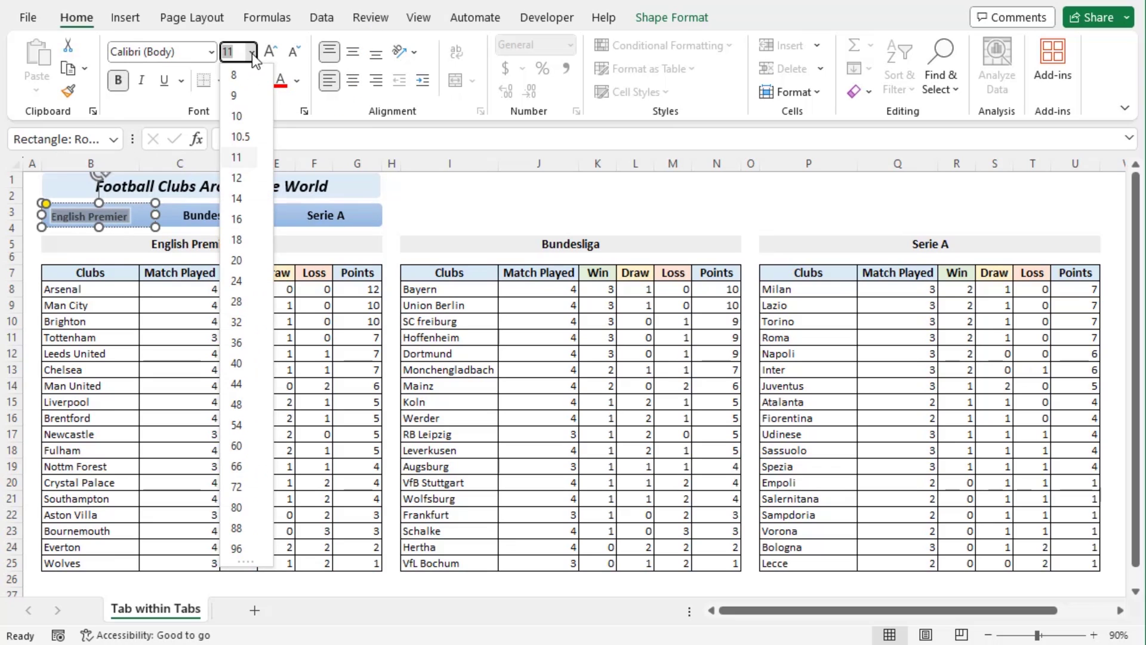
left_click(237, 178)
left_click(353, 80)
left_click(353, 51)
left_click(475, 213)
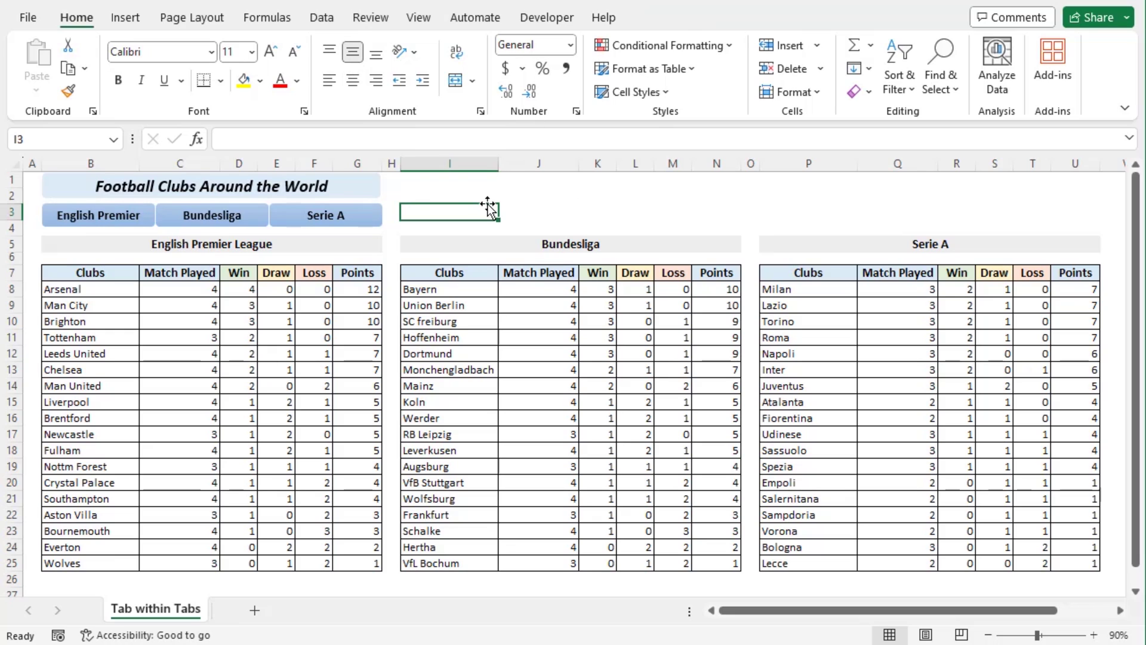
- Copy all three league tabs to sit above the Bundesliga table
left_click(146, 218)
left_click(256, 219, "ctrl")
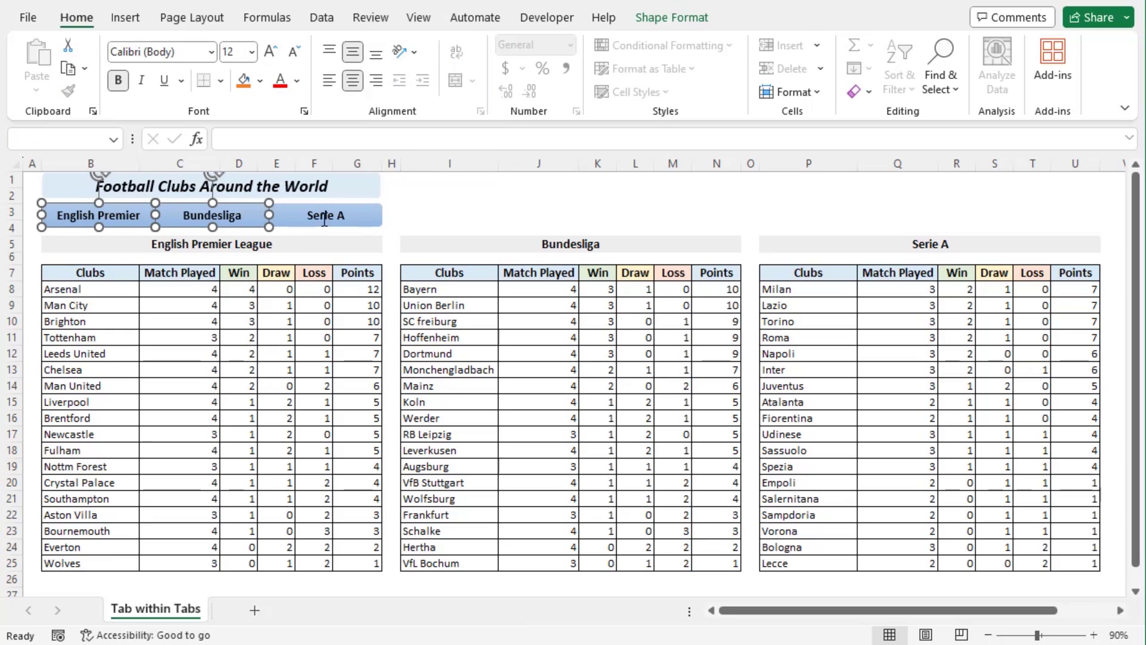
left_click(356, 218, "ctrl")
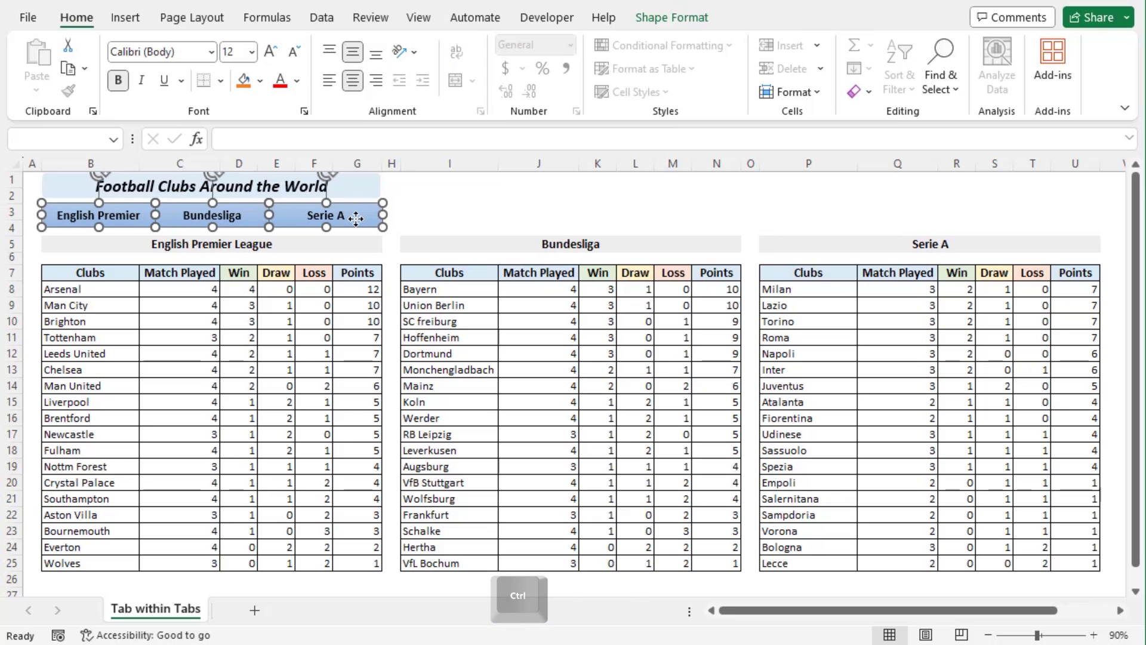
left_click_drag(356, 218, 701, 205)
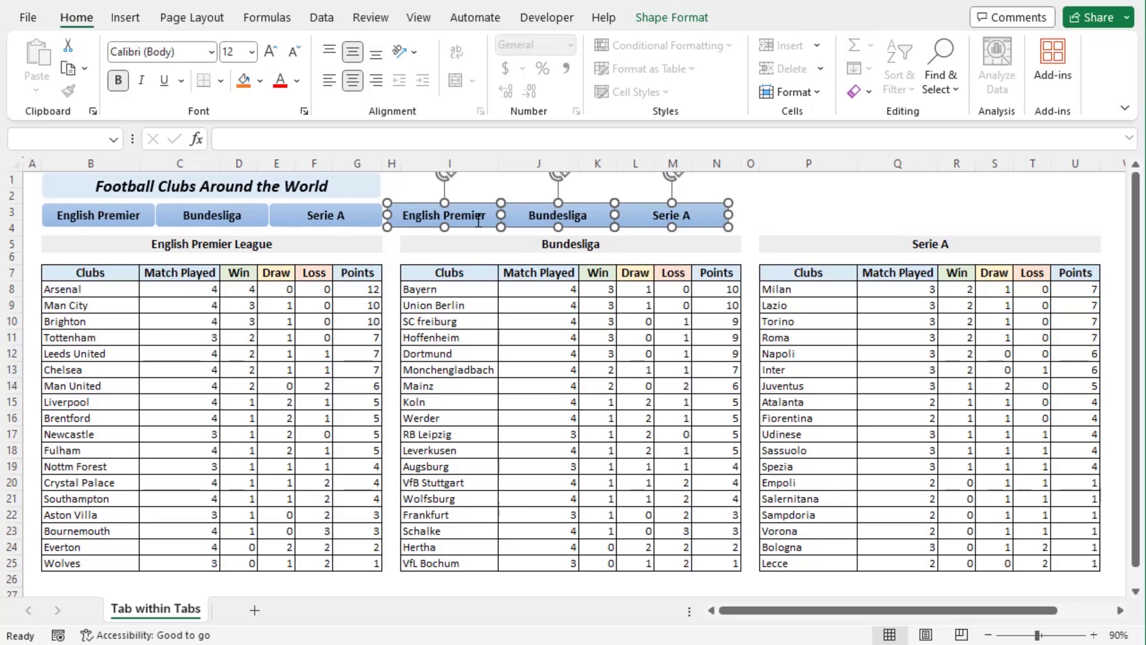
- Give the copied tabs a grey shape style with no outline
left_click(681, 19)
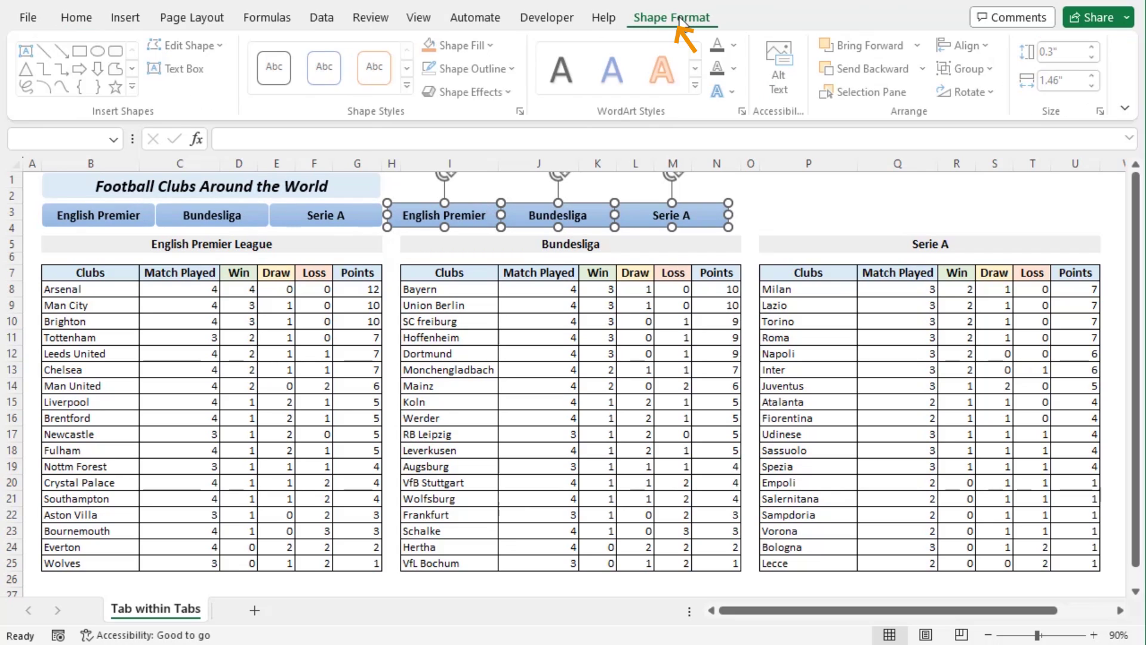
left_click(411, 89)
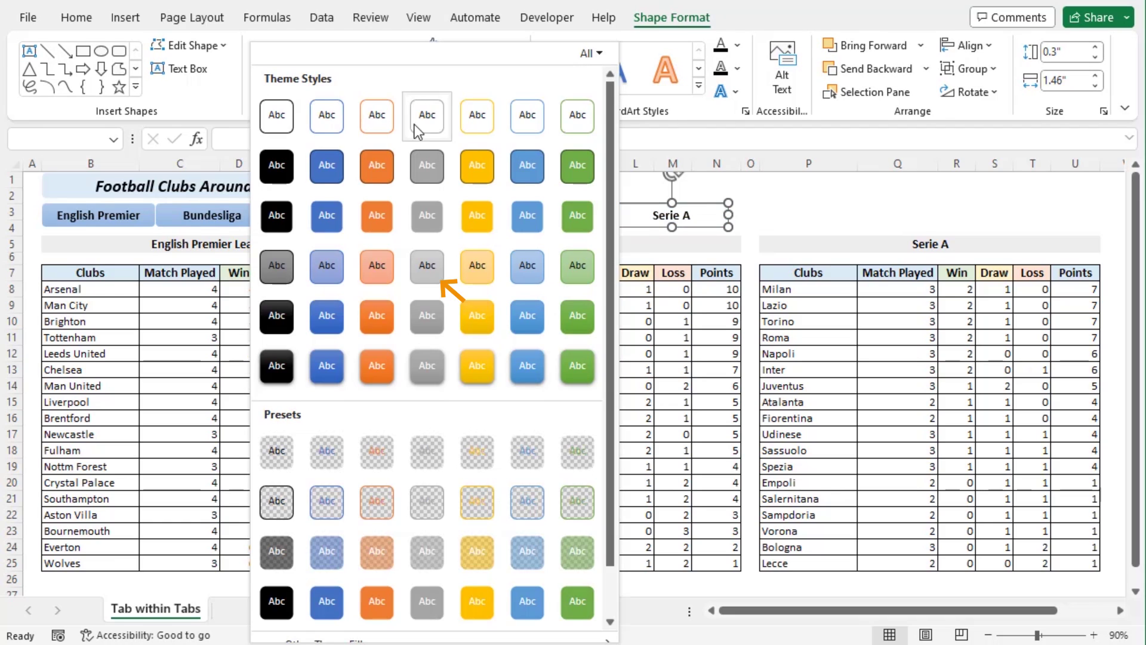
left_click(427, 274)
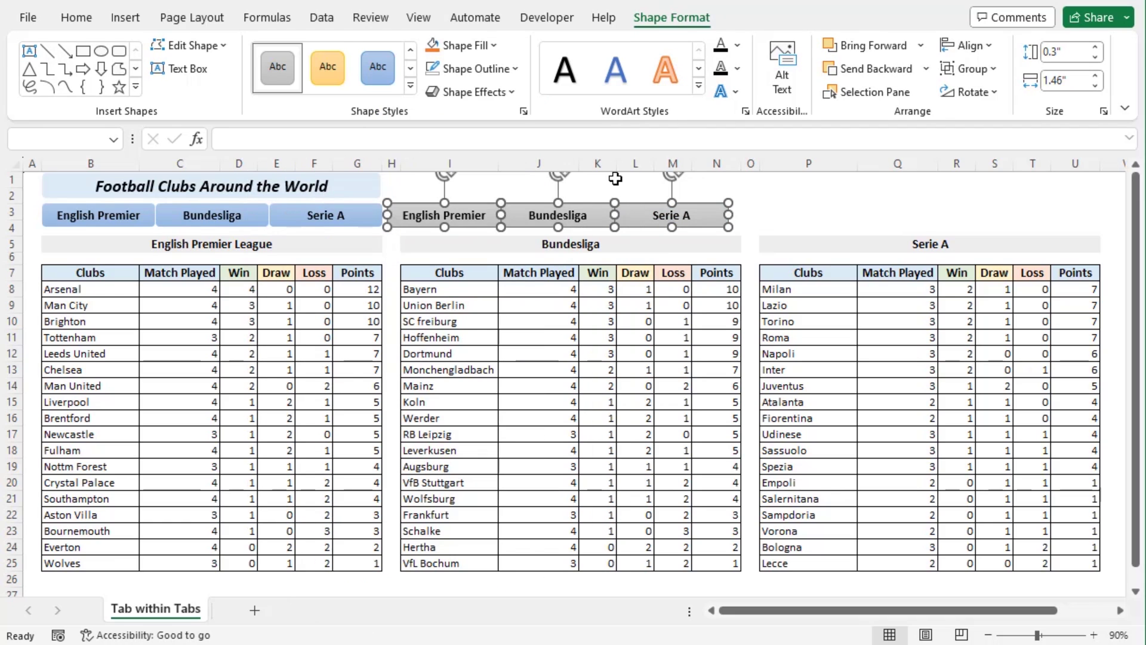
left_click(517, 70)
left_click(517, 293)
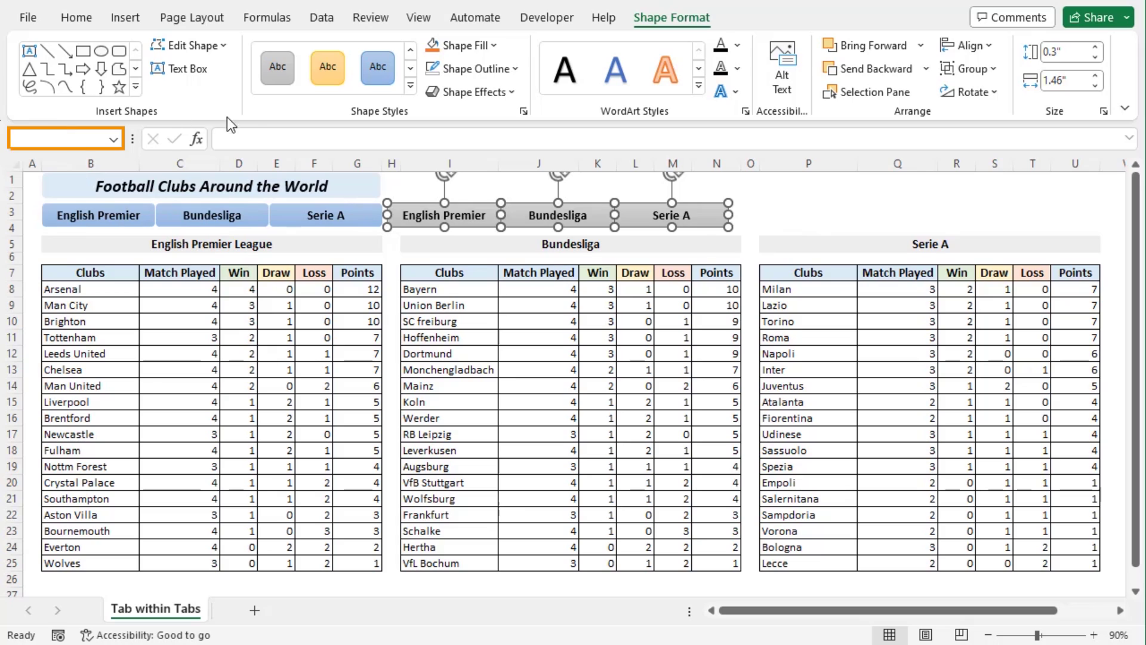
- Name the blue tab shapes EplOn, BundOn and SerieOn via the Name Box
left_click(97, 216)
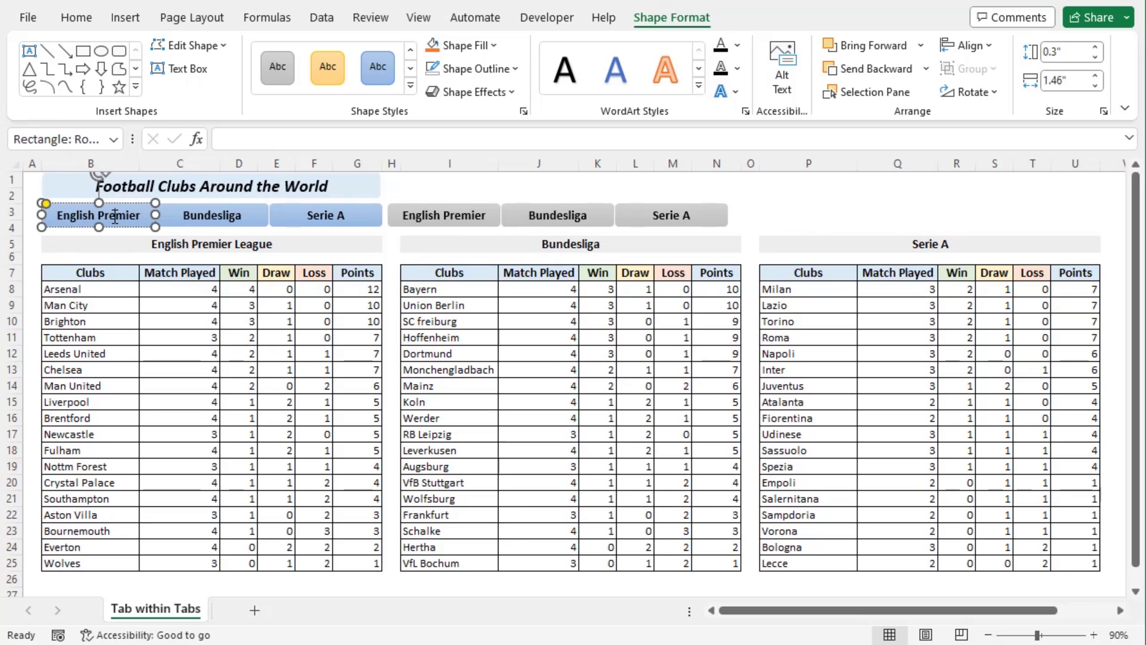
left_click(60, 140)
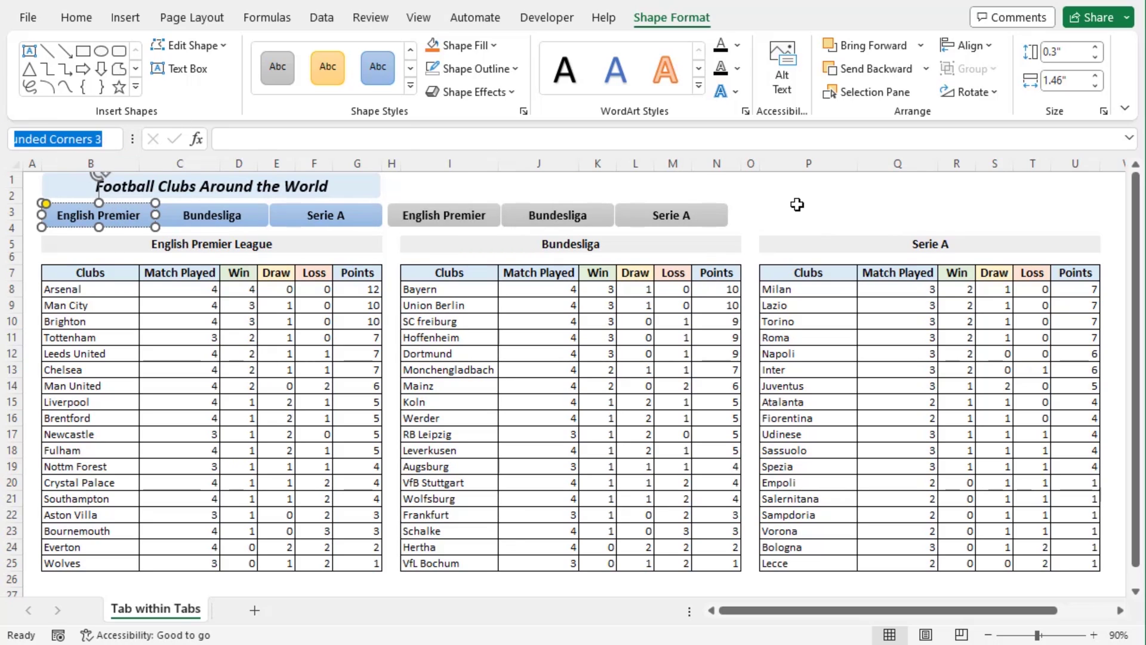
type("EplOn")
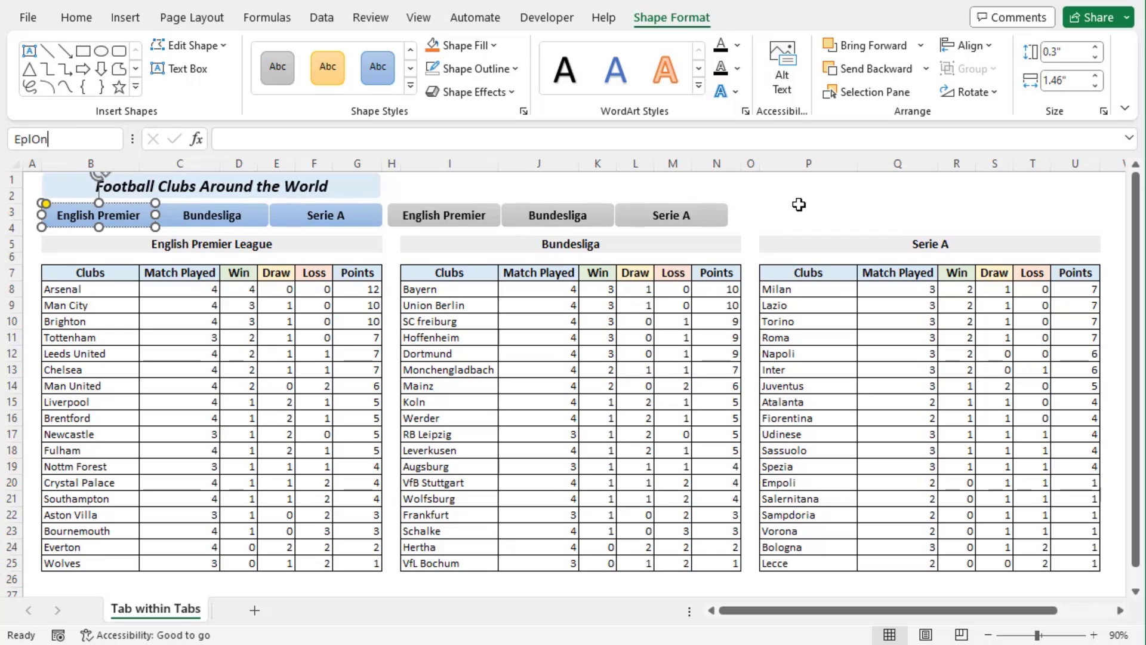
key("Return")
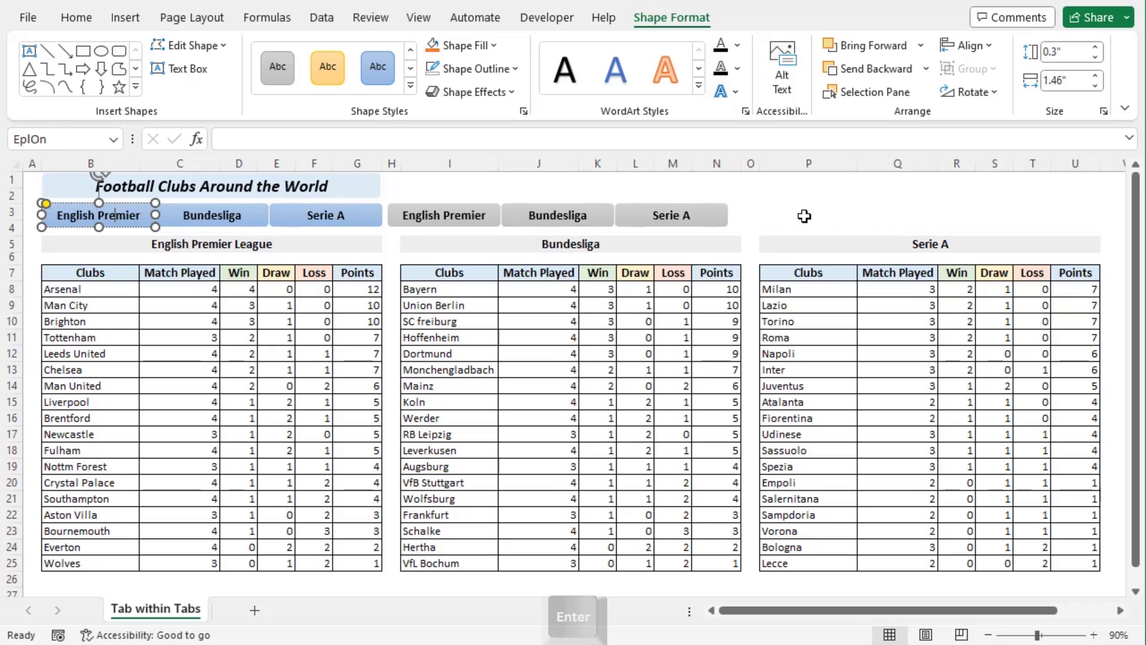
left_click(221, 215)
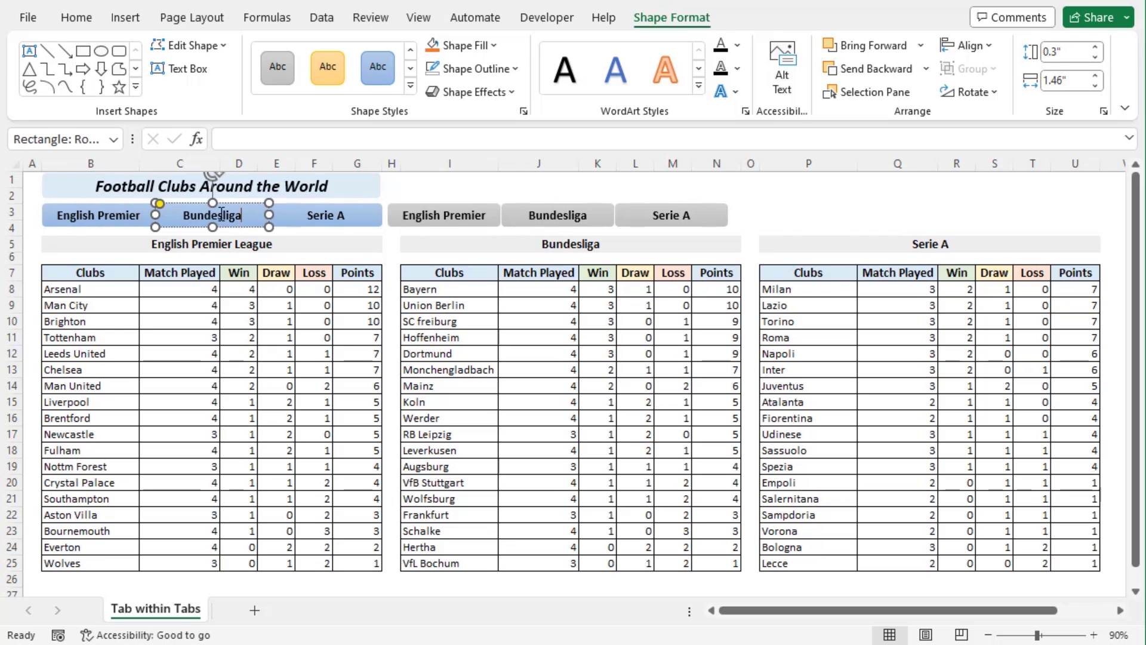
left_click(84, 139)
type("BundO")
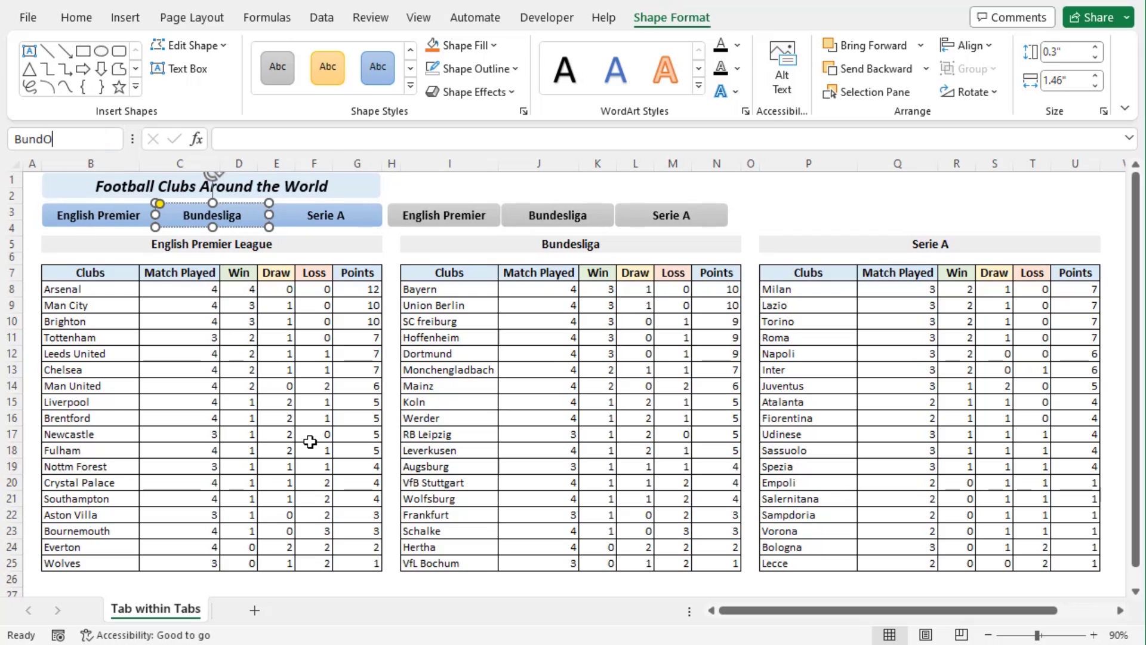
key("Return")
left_click(325, 215)
left_click(81, 139)
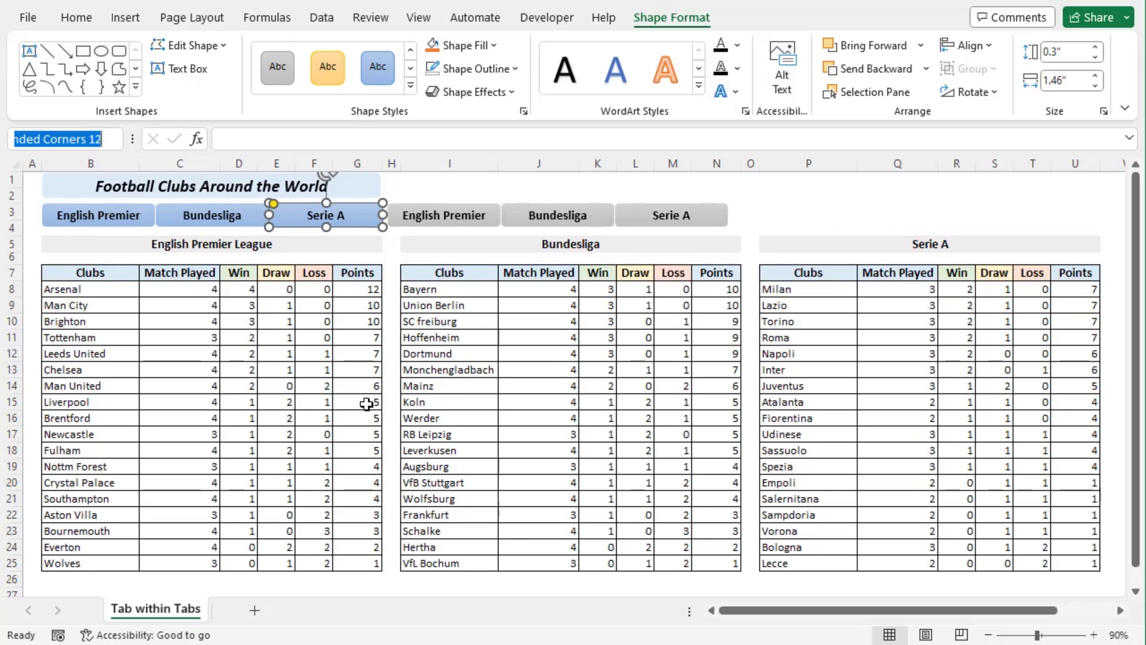
type("SerieOn")
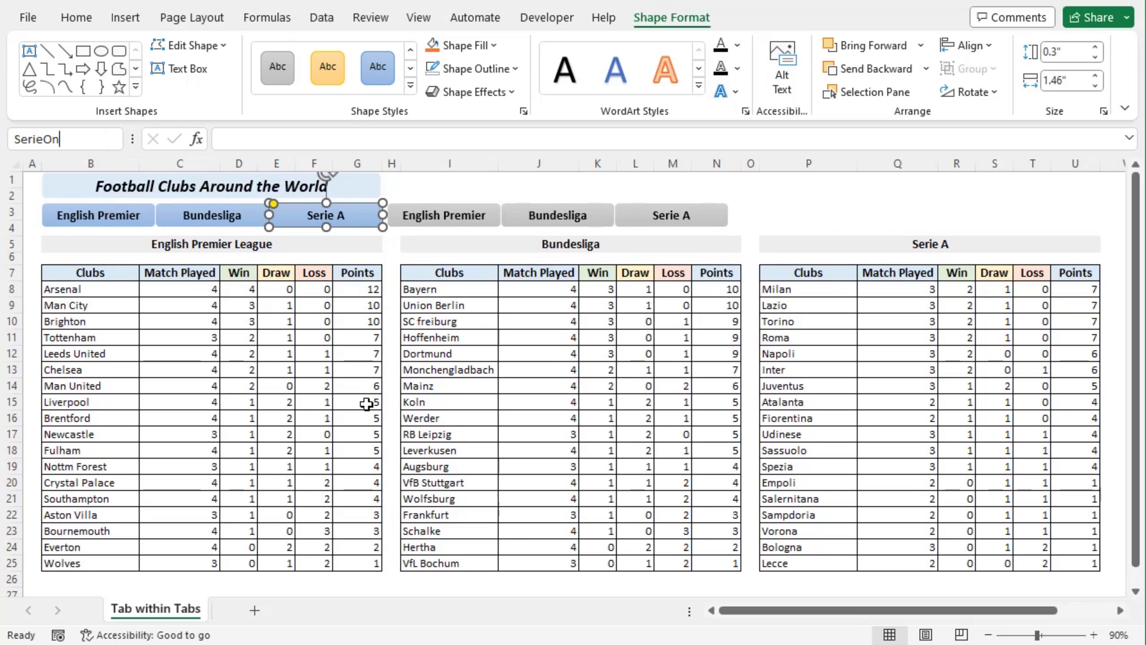
key("Return")
- Name the grey tab shapes EplOff, BundOff and SerieOff via the Name Box
left_click(452, 215)
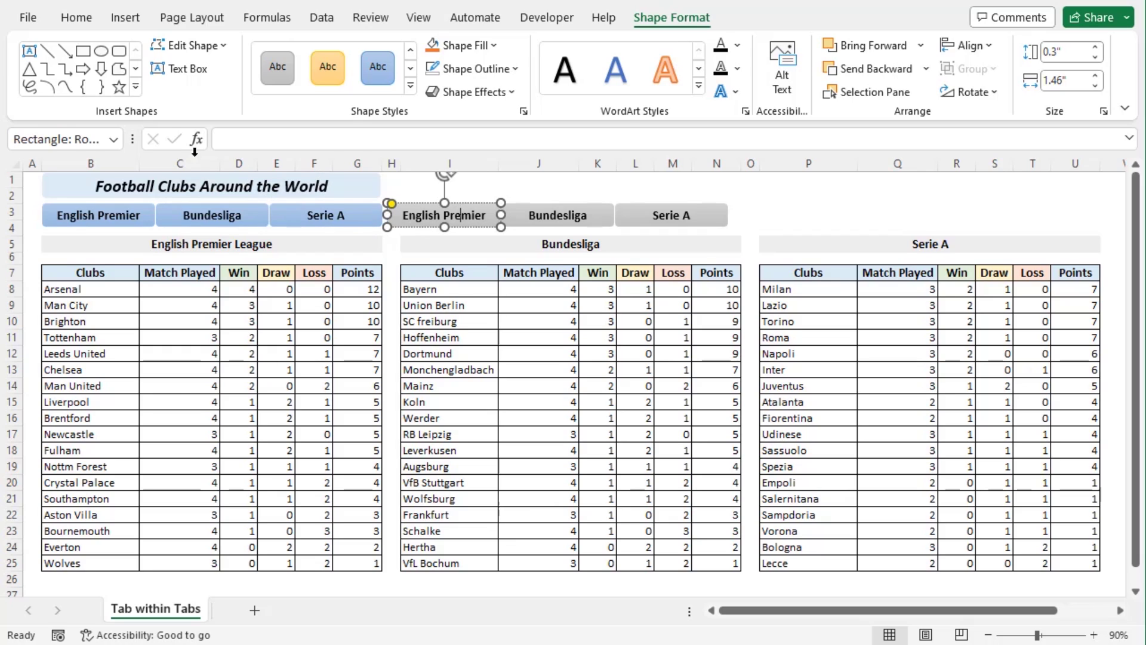
left_click(89, 140)
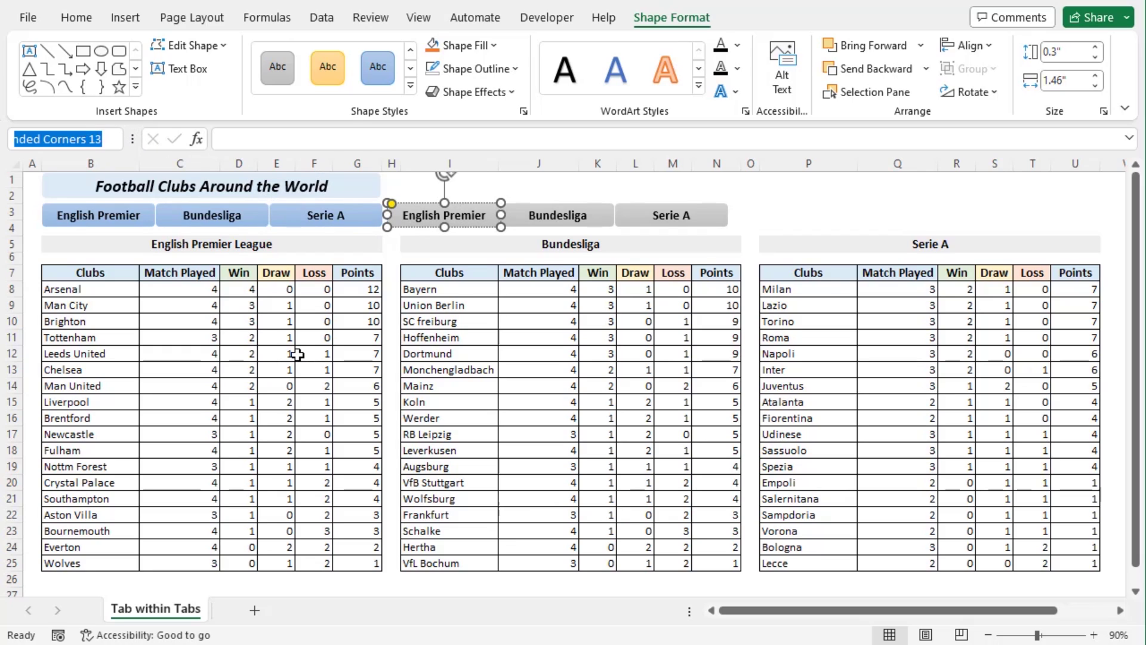
type("EplOff")
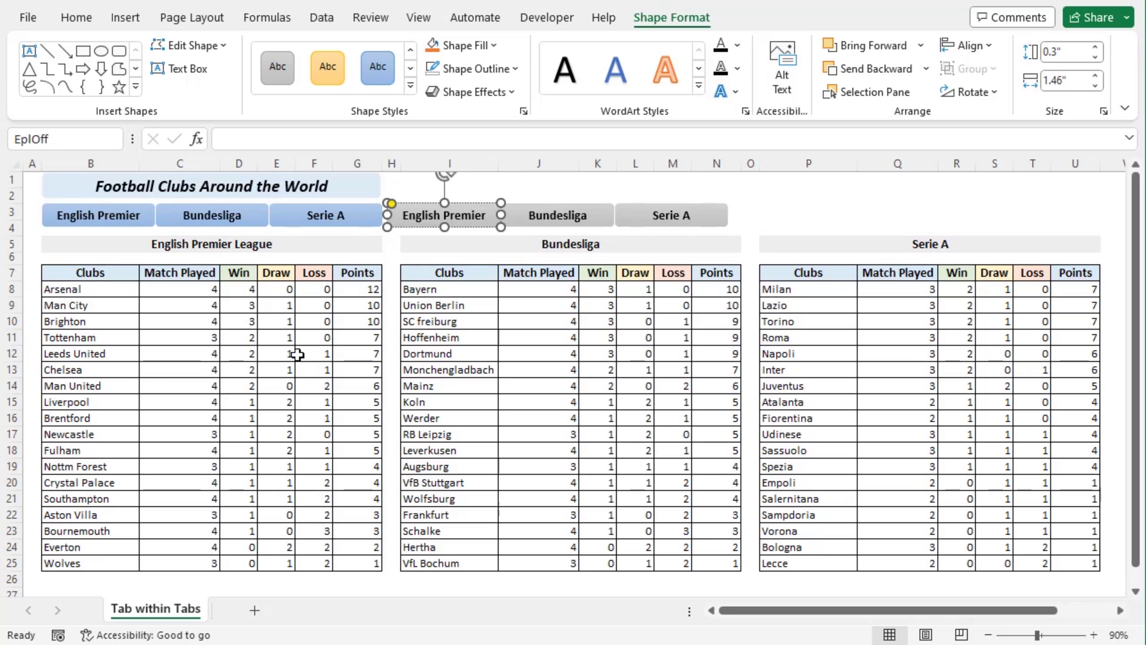
key("Return")
left_click(564, 215)
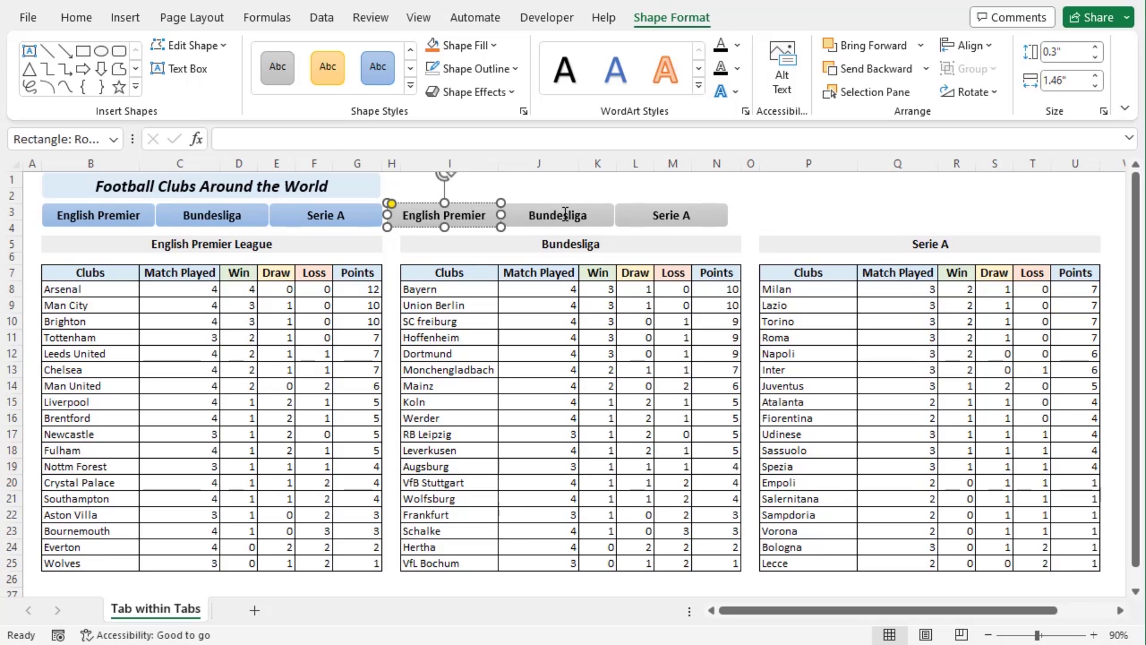
left_click(49, 143)
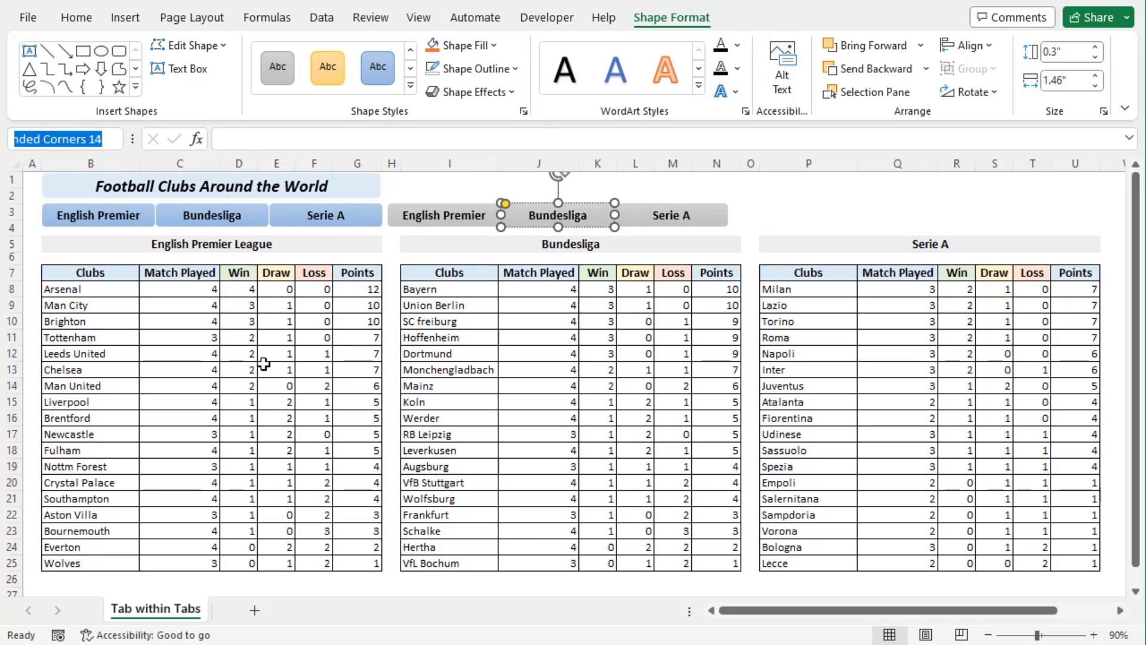
type("Bund")
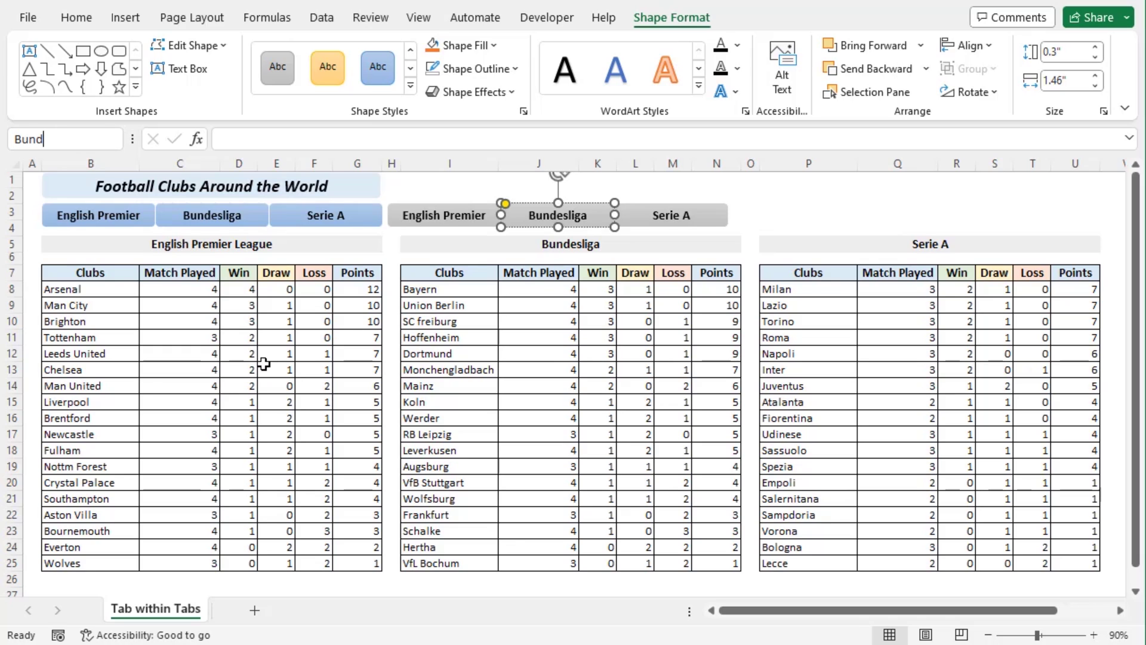
type("Of")
key("Return")
key("Tab")
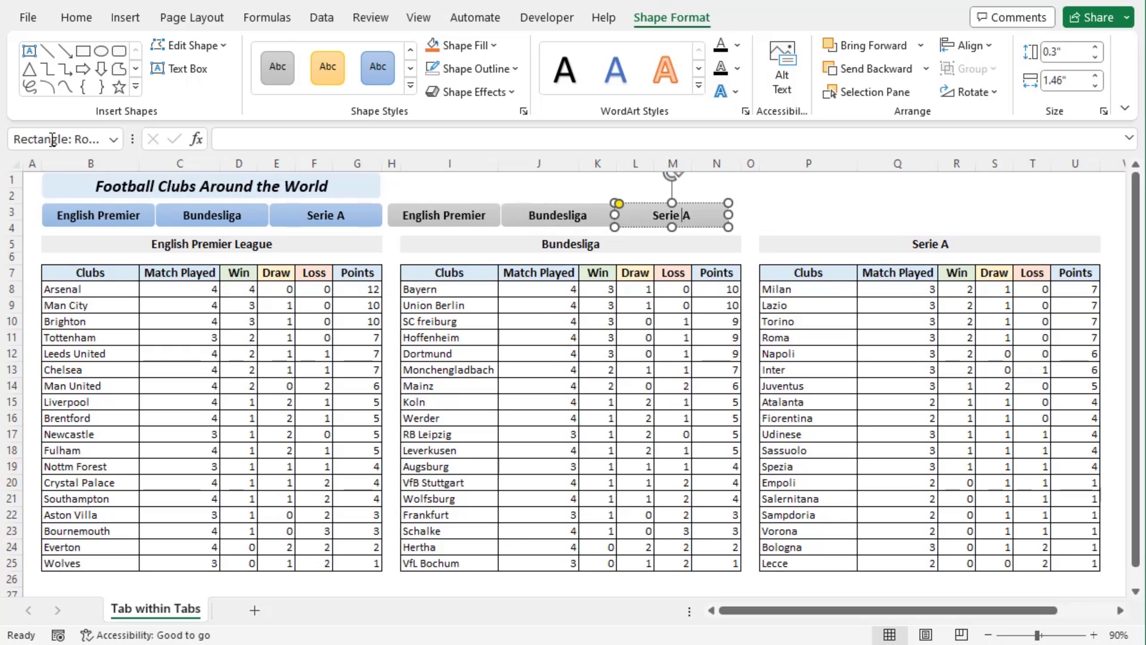
left_click(53, 141)
type("SerieOff")
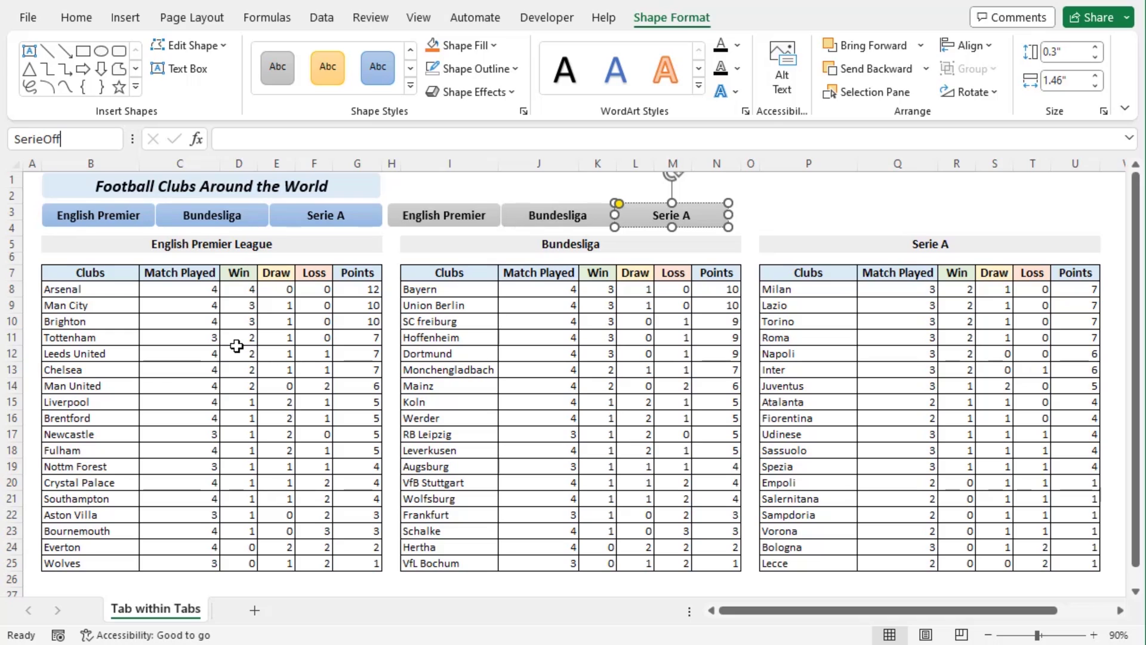
key("Return")
left_click(848, 212)
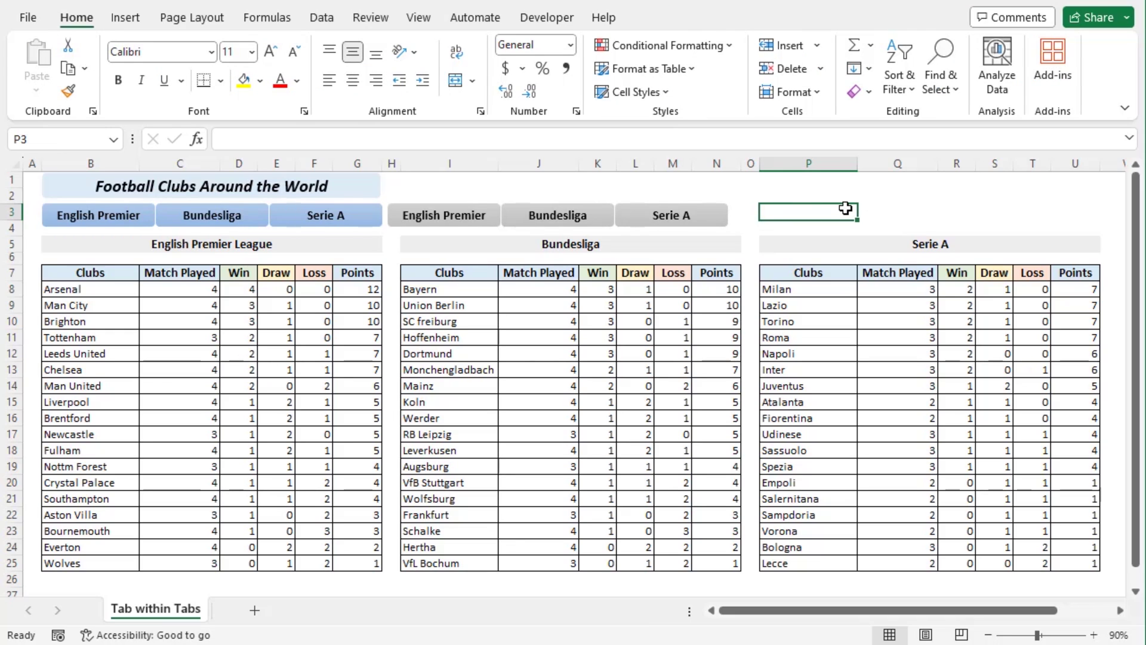
left_click(141, 215)
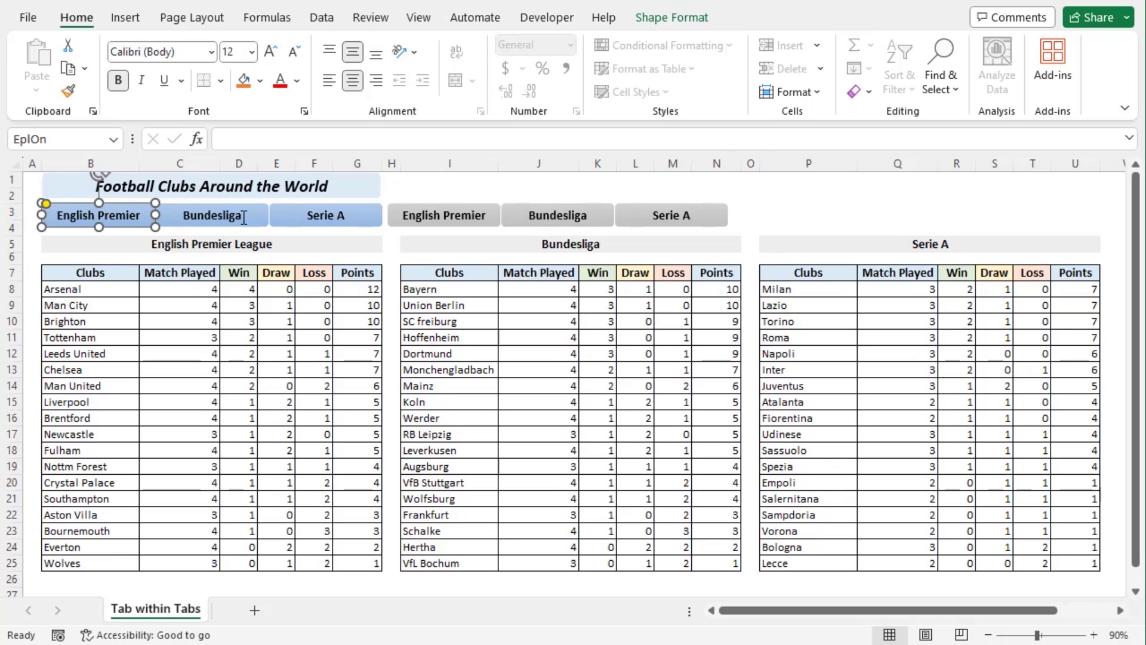
left_click(258, 218, "ctrl")
left_click(382, 215, "ctrl")
left_click(464, 214, "ctrl")
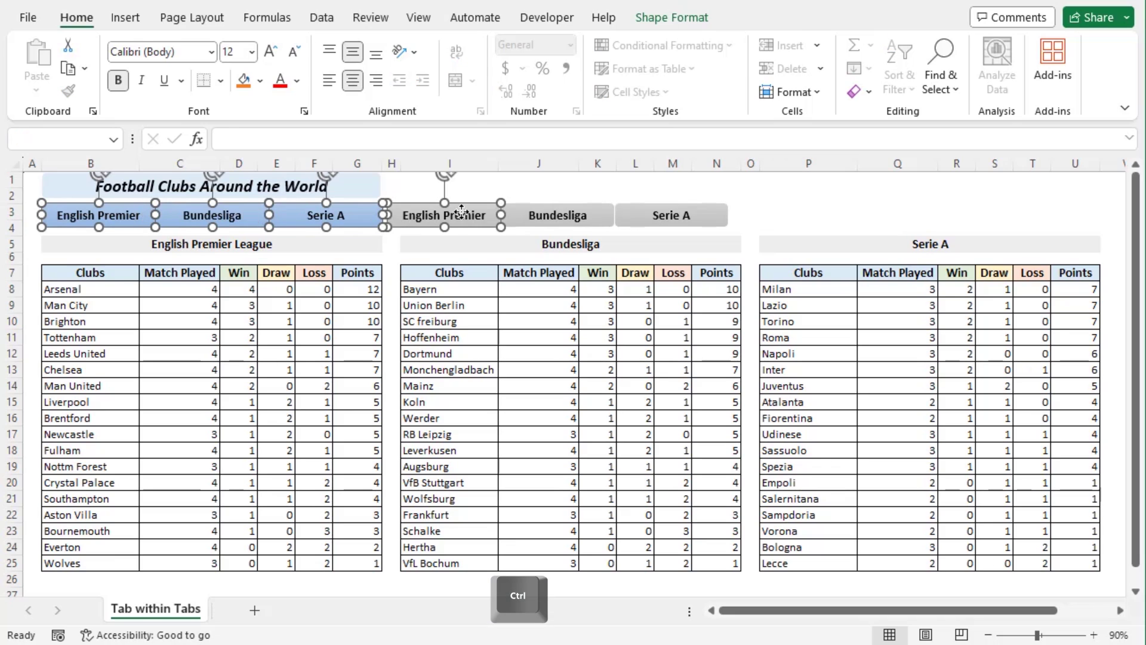
left_click(578, 210, "ctrl")
left_click(674, 209, "ctrl")
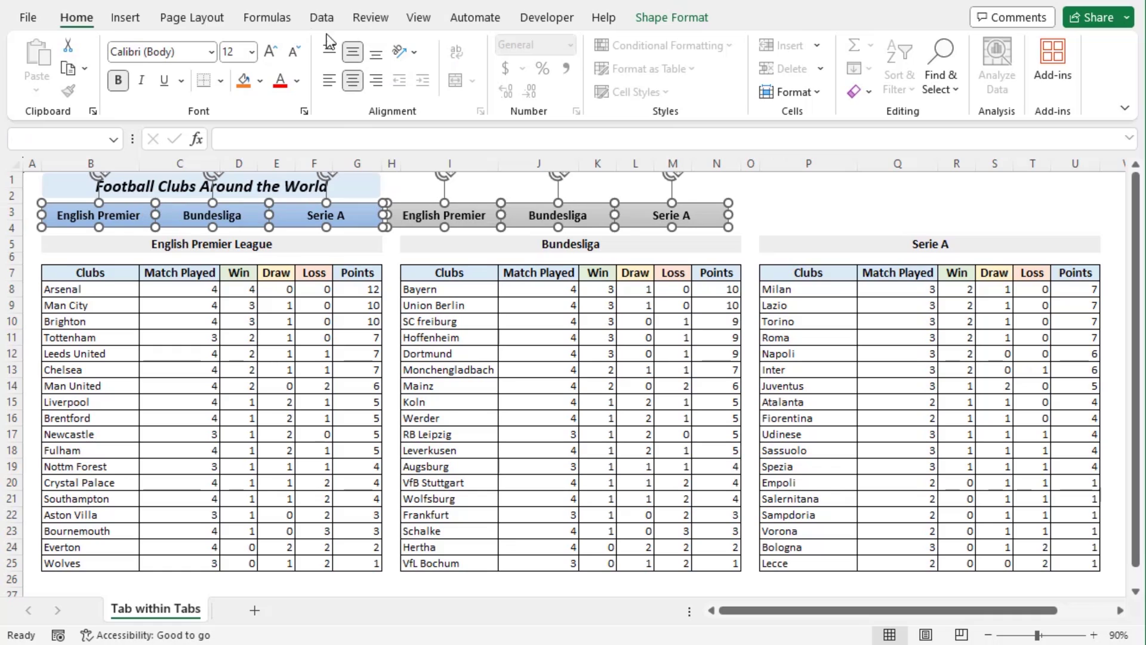
left_click(197, 17)
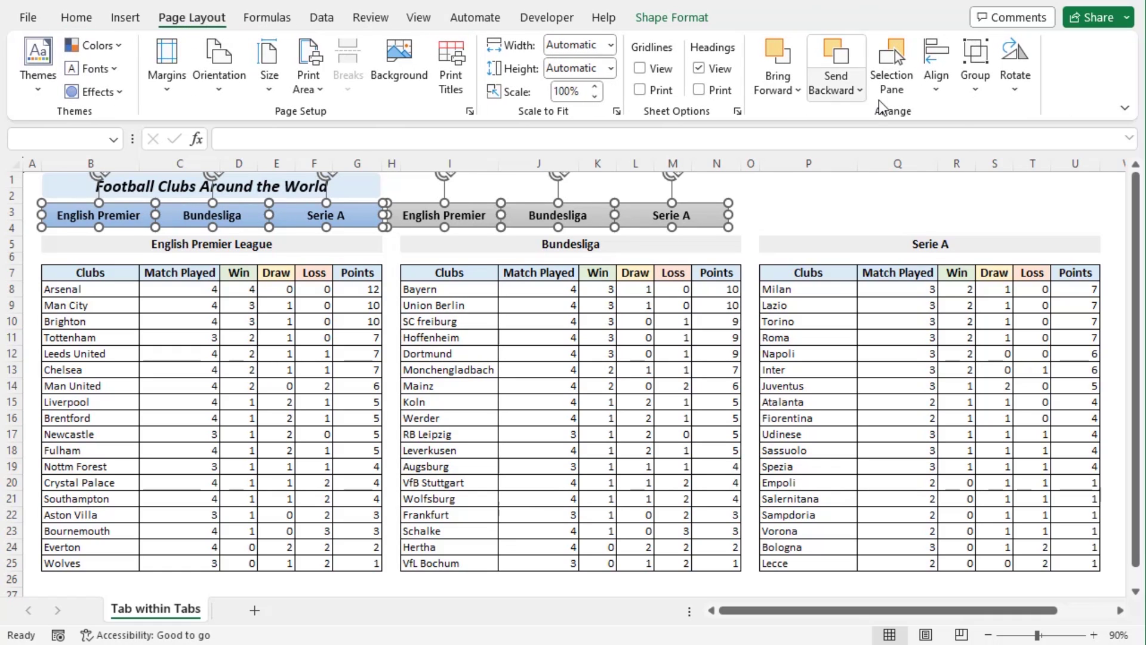
left_click(906, 87)
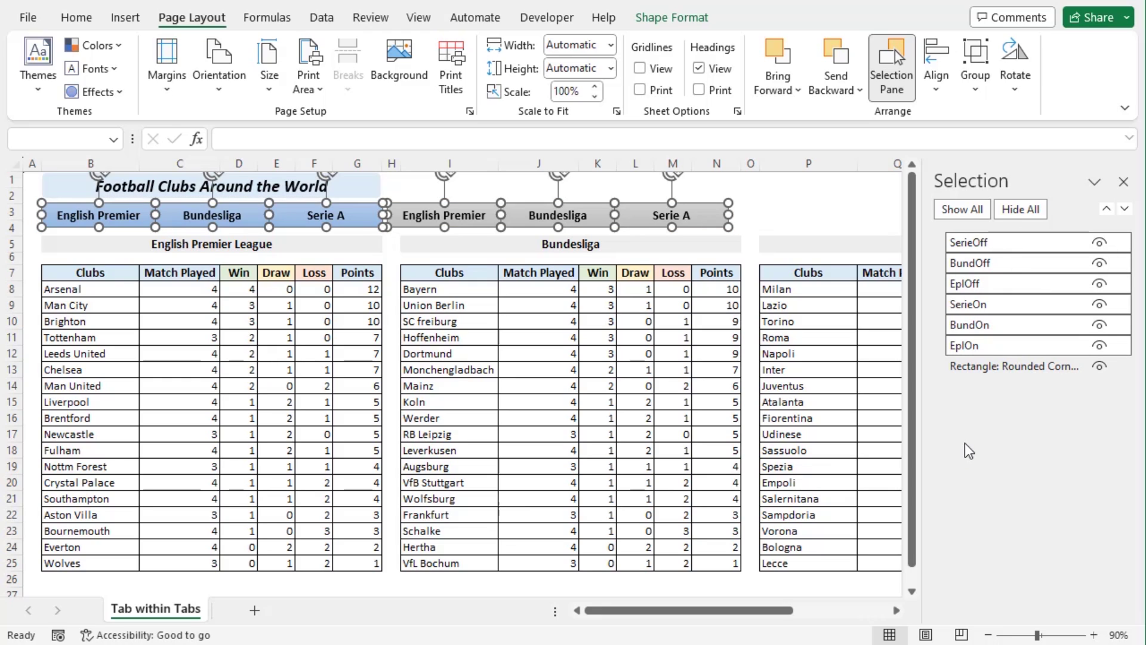
double_click(992, 242)
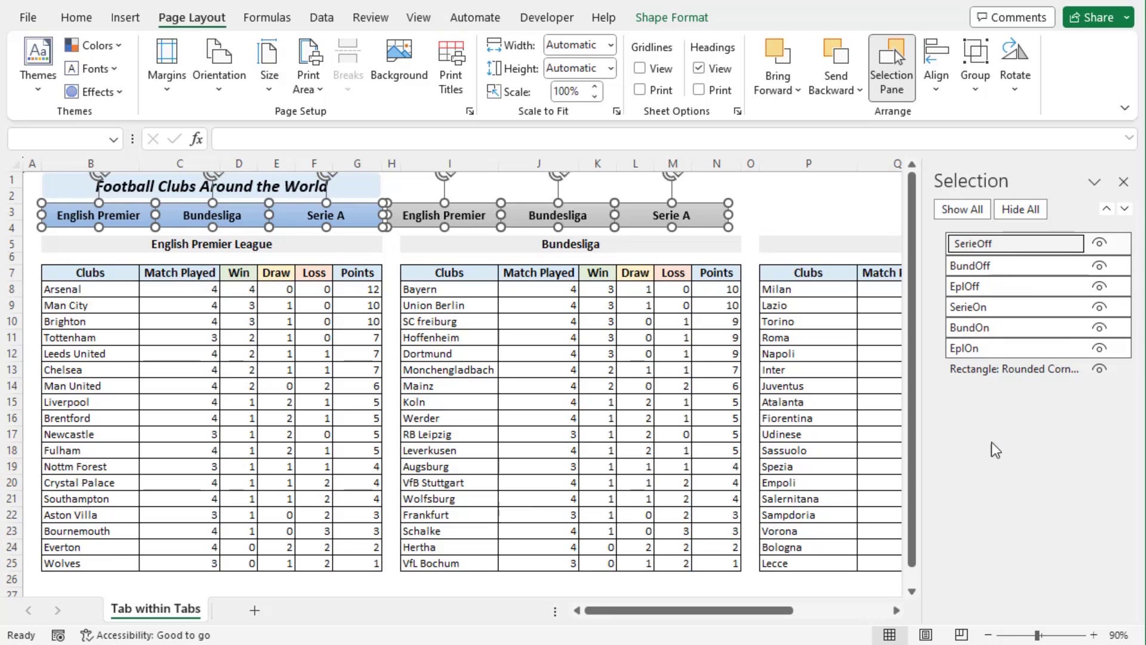
left_click(1123, 181)
left_click(786, 220)
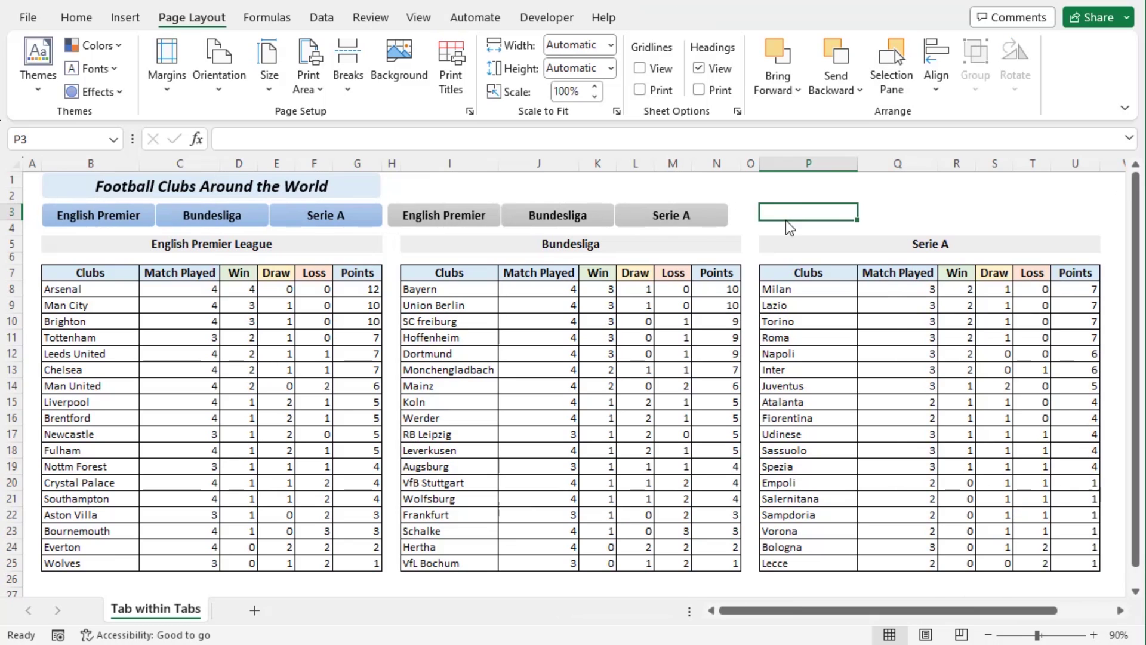
- Left-align EplOn and EplOff so the grey English Premier tab covers the blue one
left_click(893, 89)
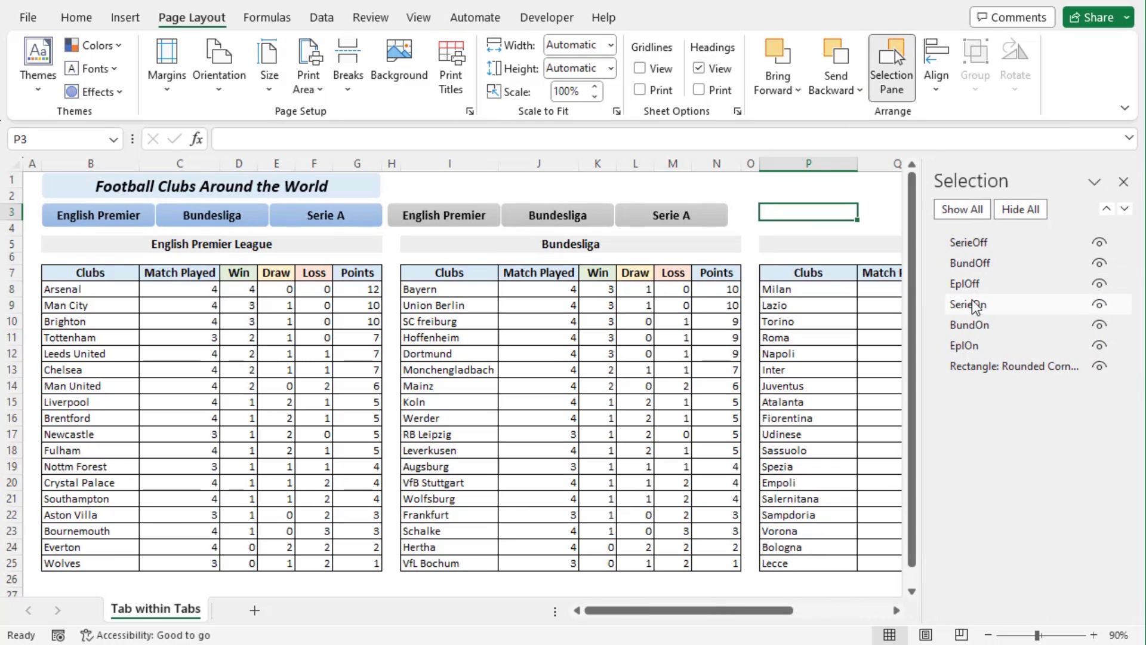
left_click(985, 347)
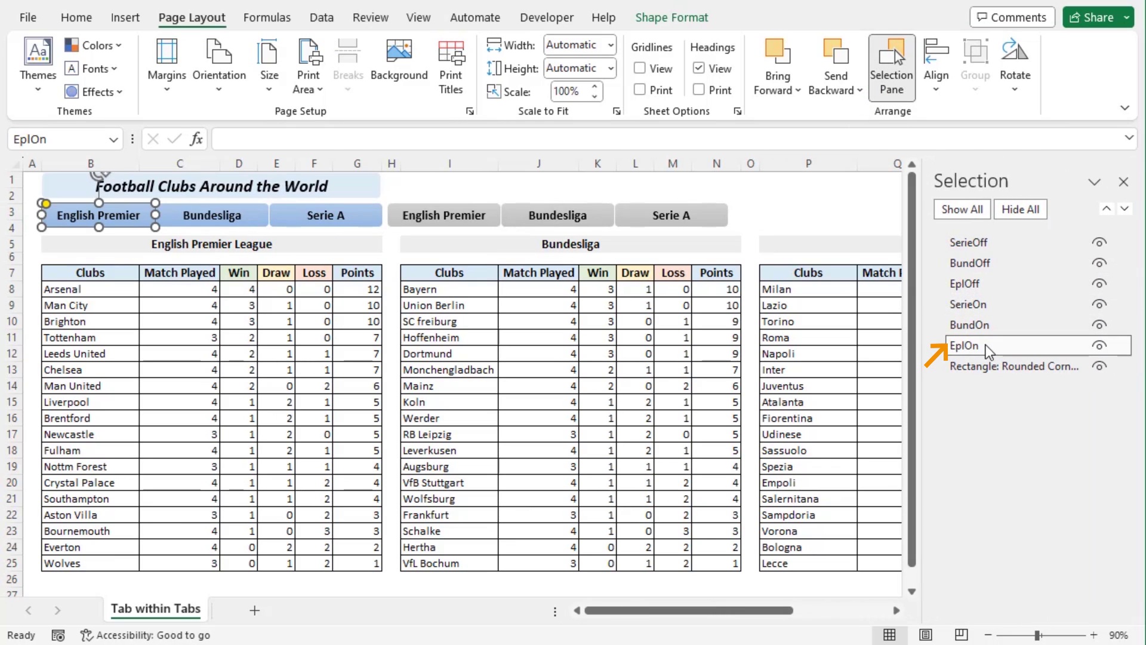
left_click(993, 285, "ctrl")
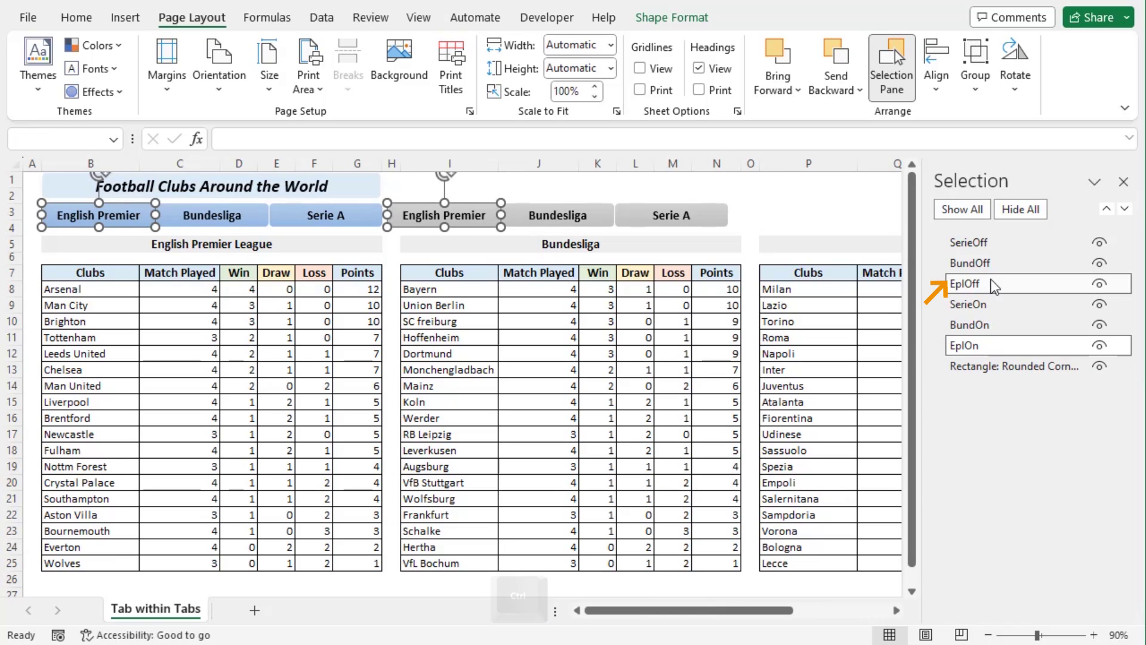
left_click(938, 63)
left_click(970, 118)
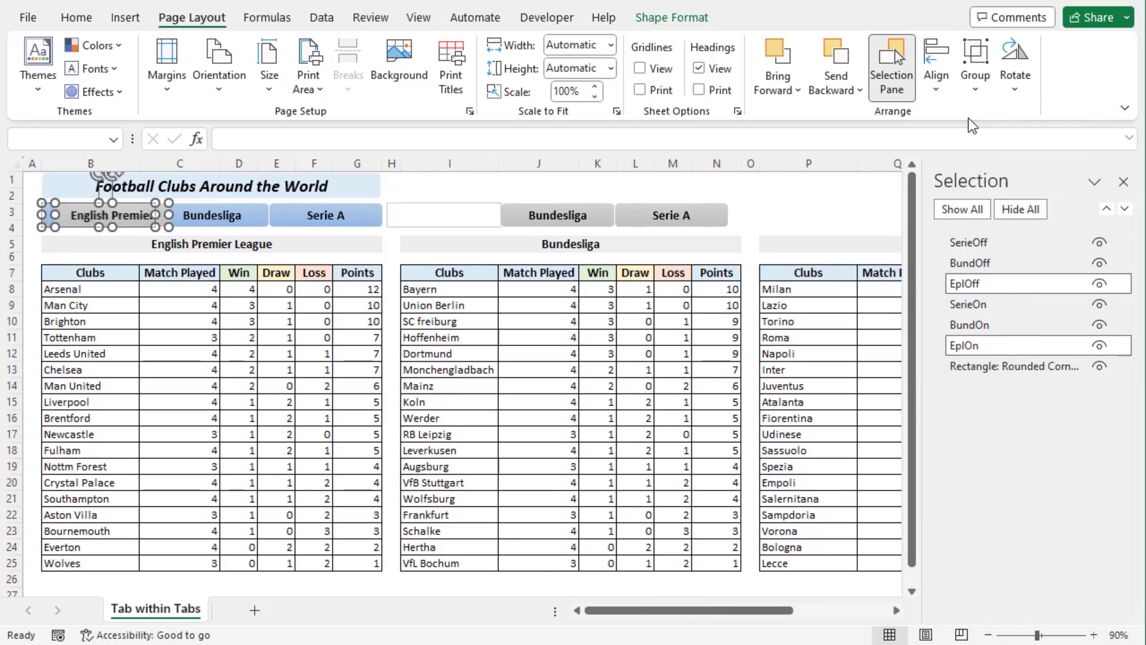
- Left-align the BundOn/BundOff and SerieOn/SerieOff pairs likewise
left_click(240, 213)
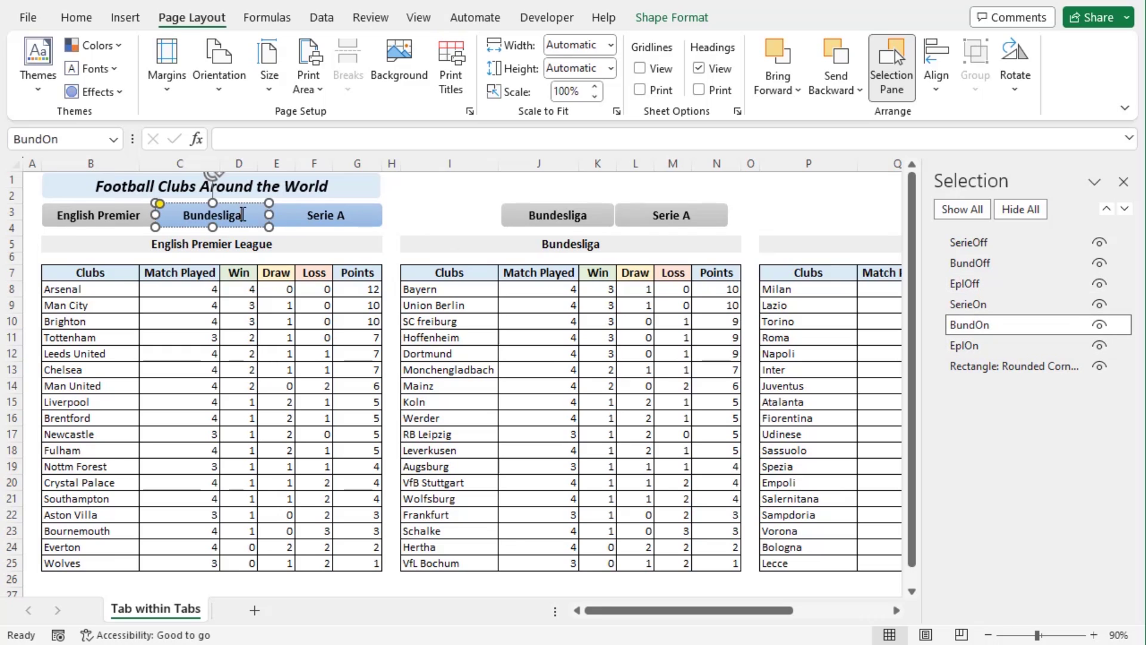
left_click(601, 222, "ctrl")
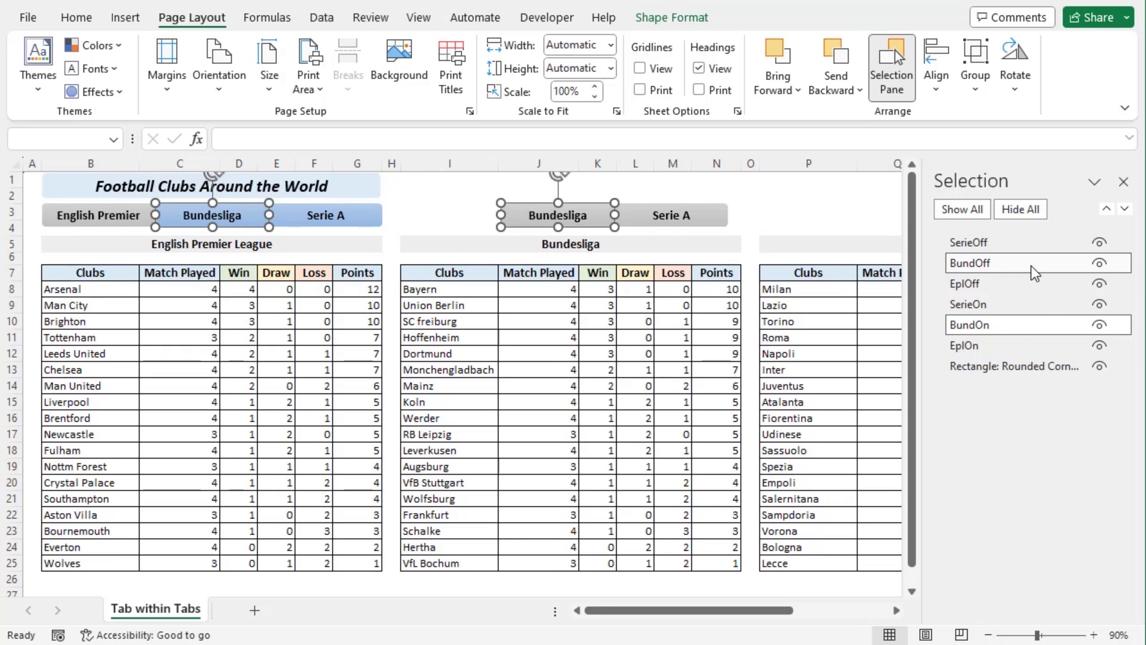
left_click(947, 87)
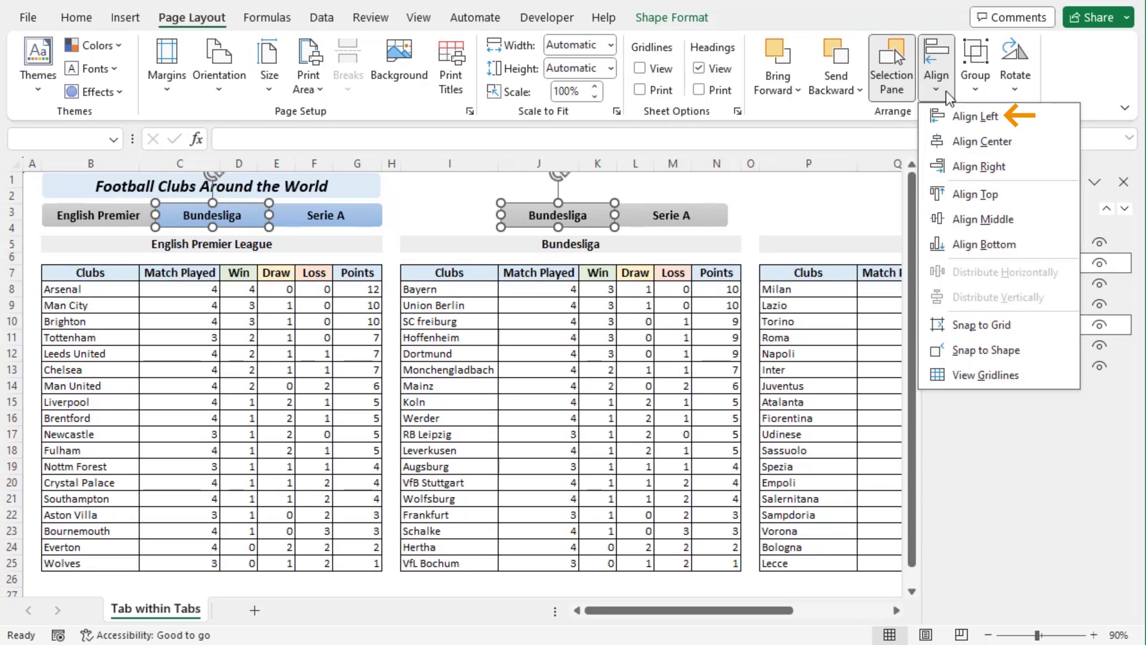
left_click(970, 118)
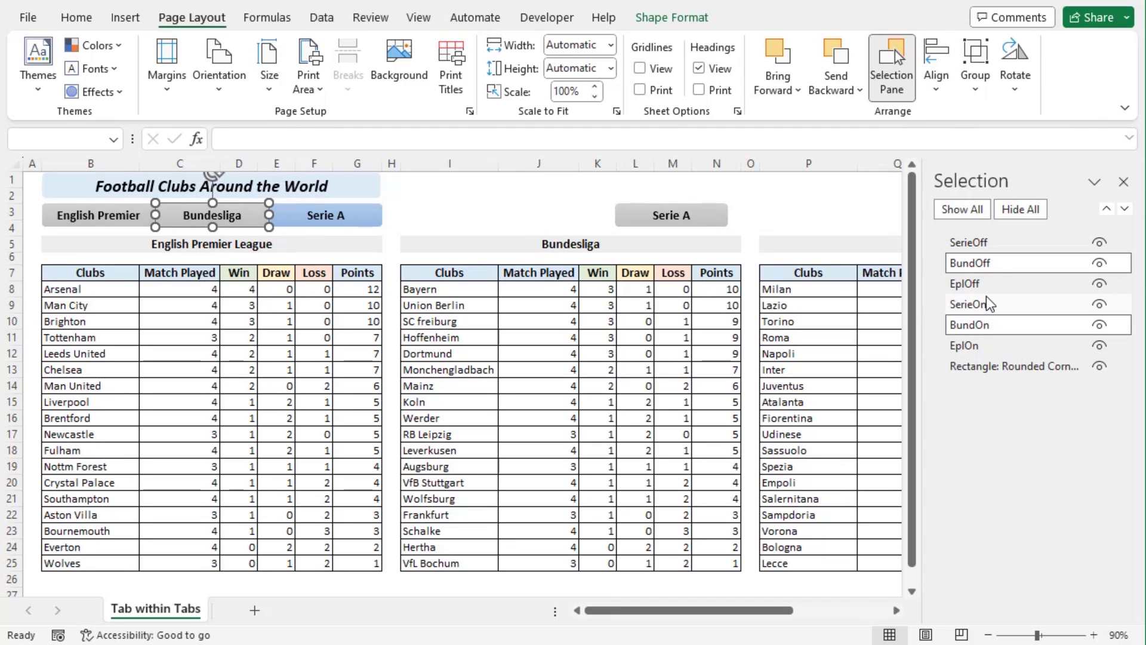
left_click(995, 240)
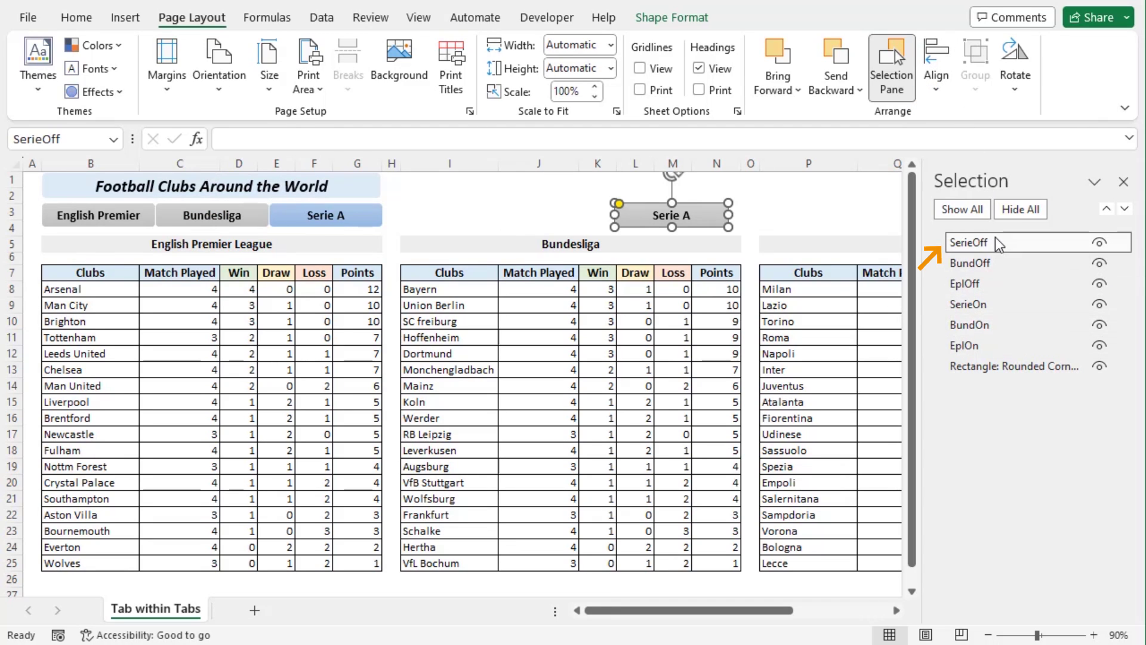
left_click(1002, 306, "ctrl")
left_click(936, 63)
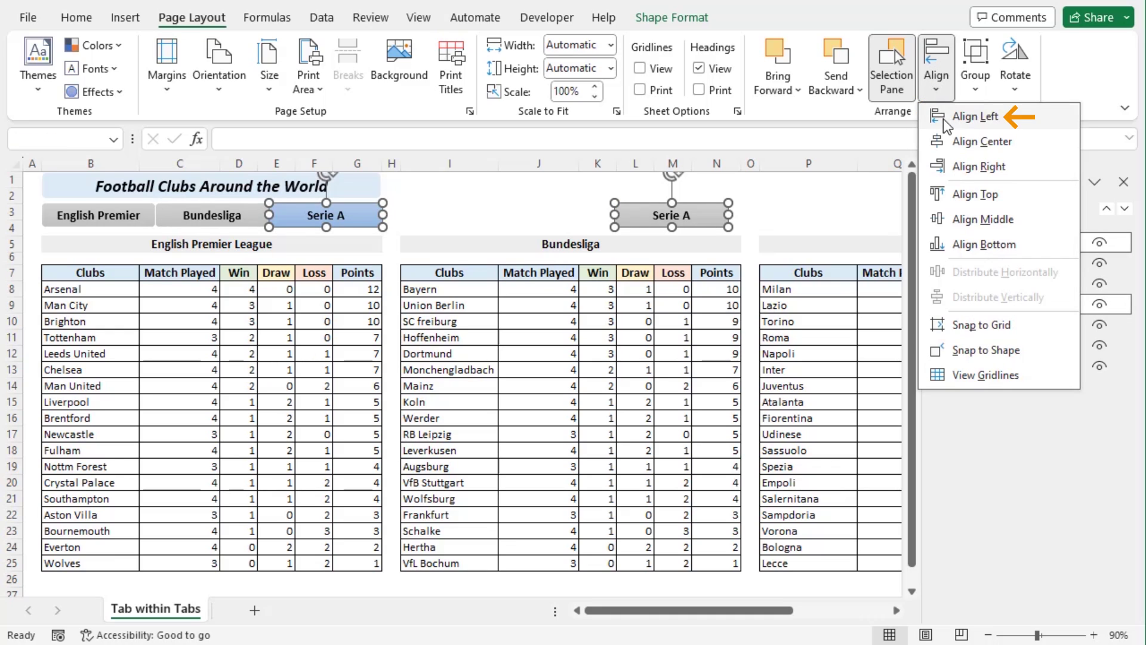
left_click(954, 120)
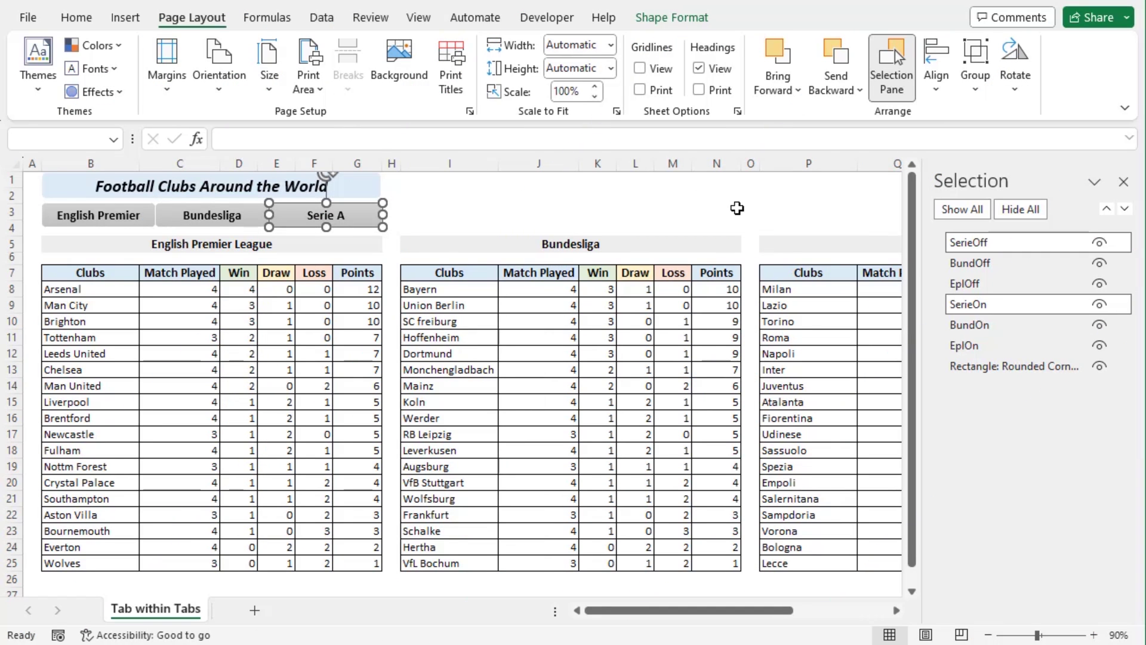
- Deselect the shapes and close the Selection Pane
left_click(515, 202)
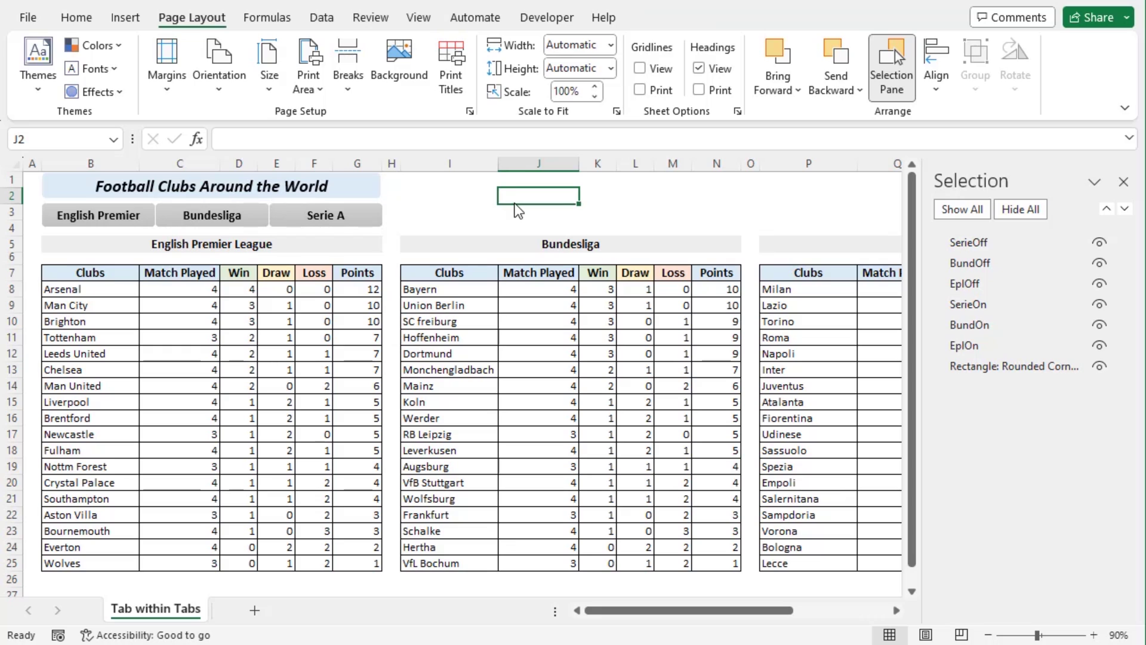
left_click(74, 19)
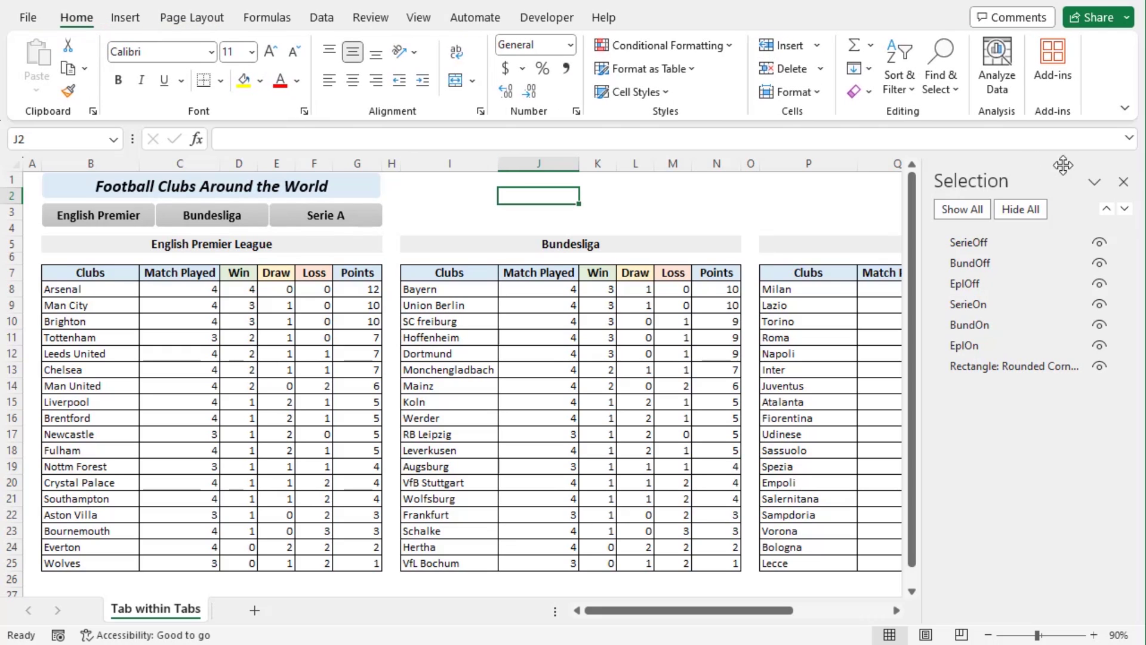
left_click(1123, 182)
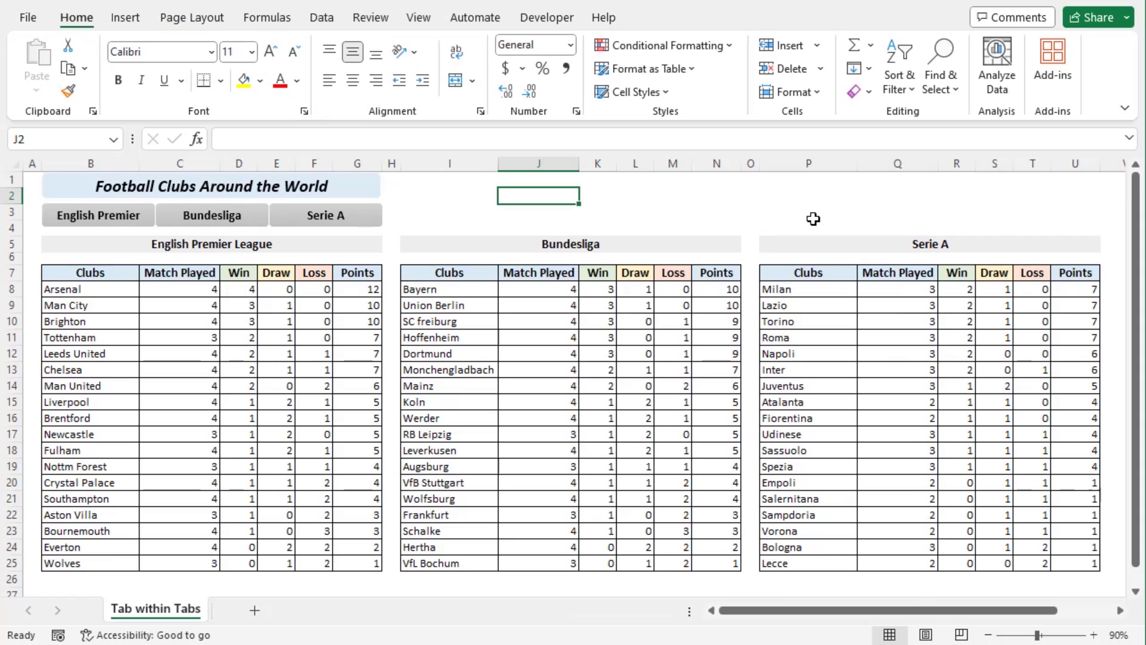
- Turn the Developer tab off in the ribbon customisation settings
left_click(569, 25)
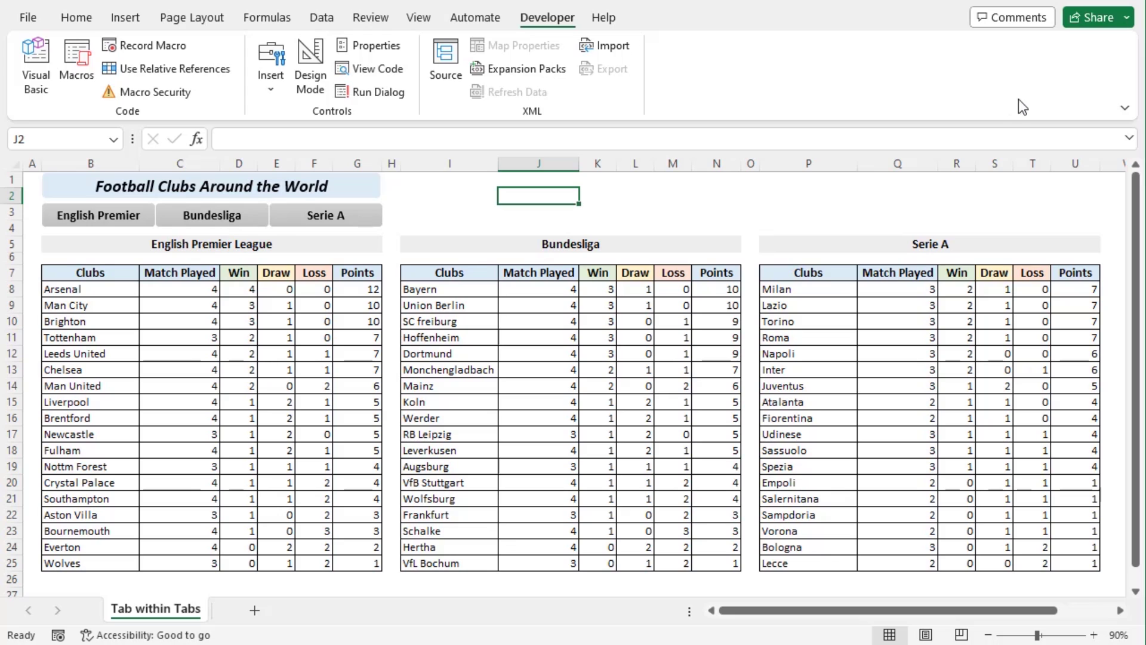
right_click(991, 87)
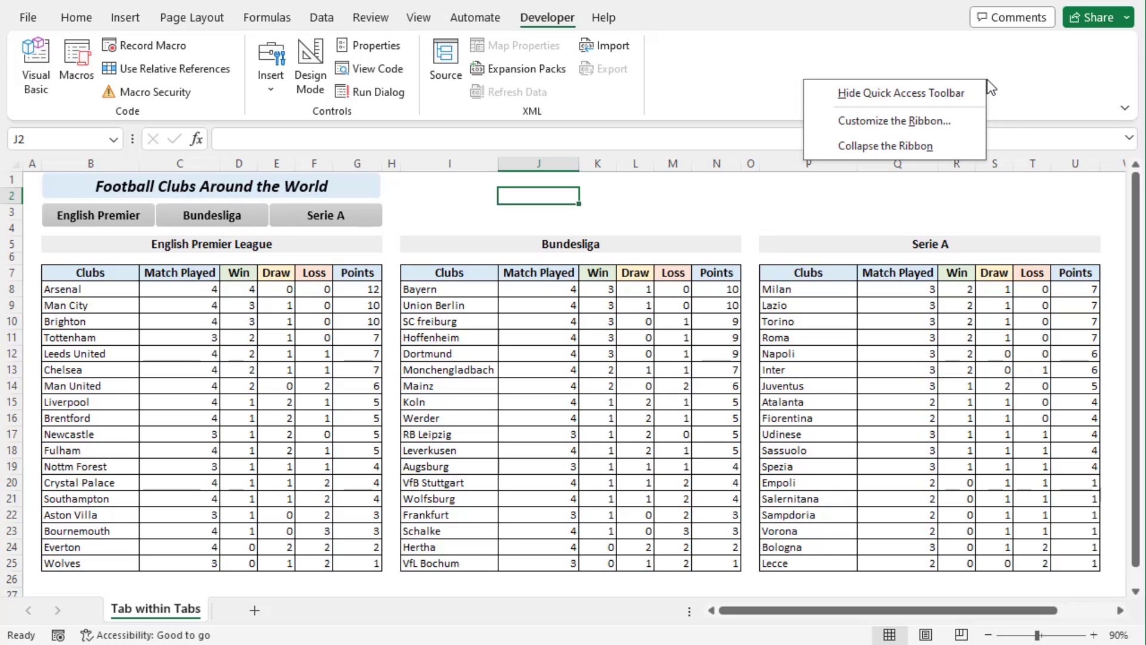
left_click(960, 126)
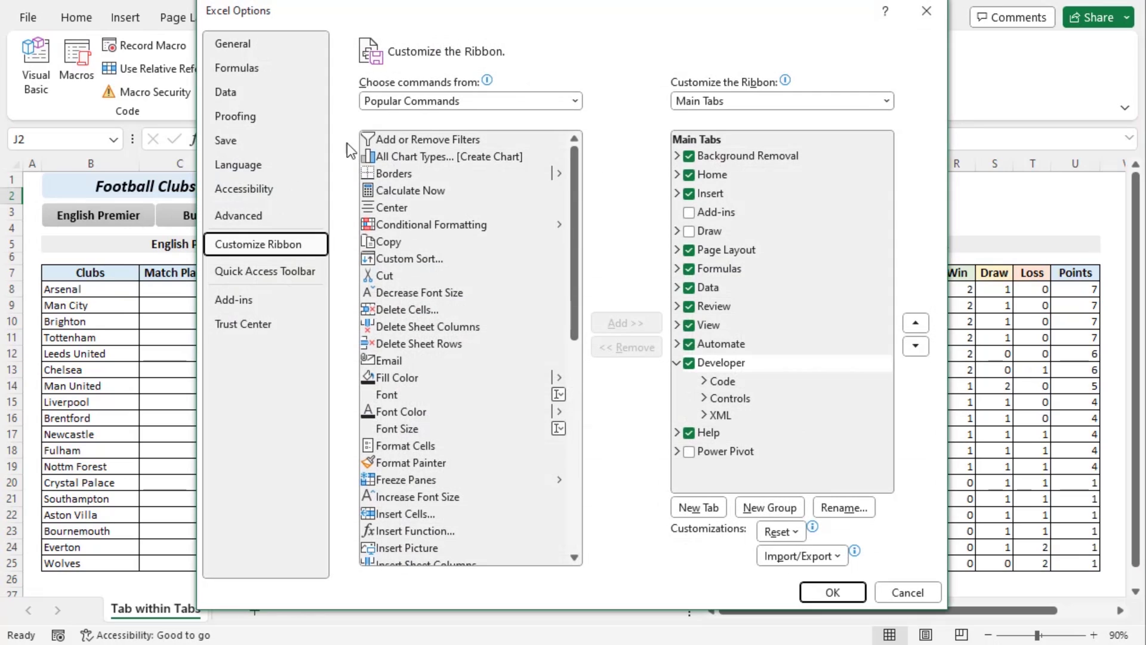
left_click(690, 365)
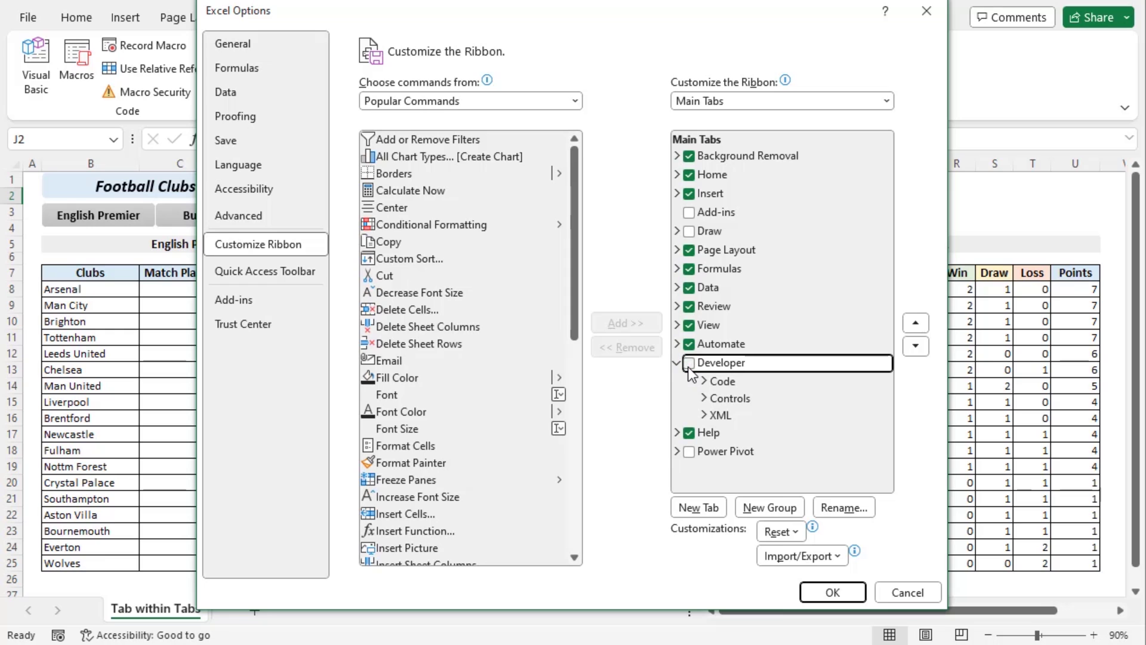
left_click(832, 591)
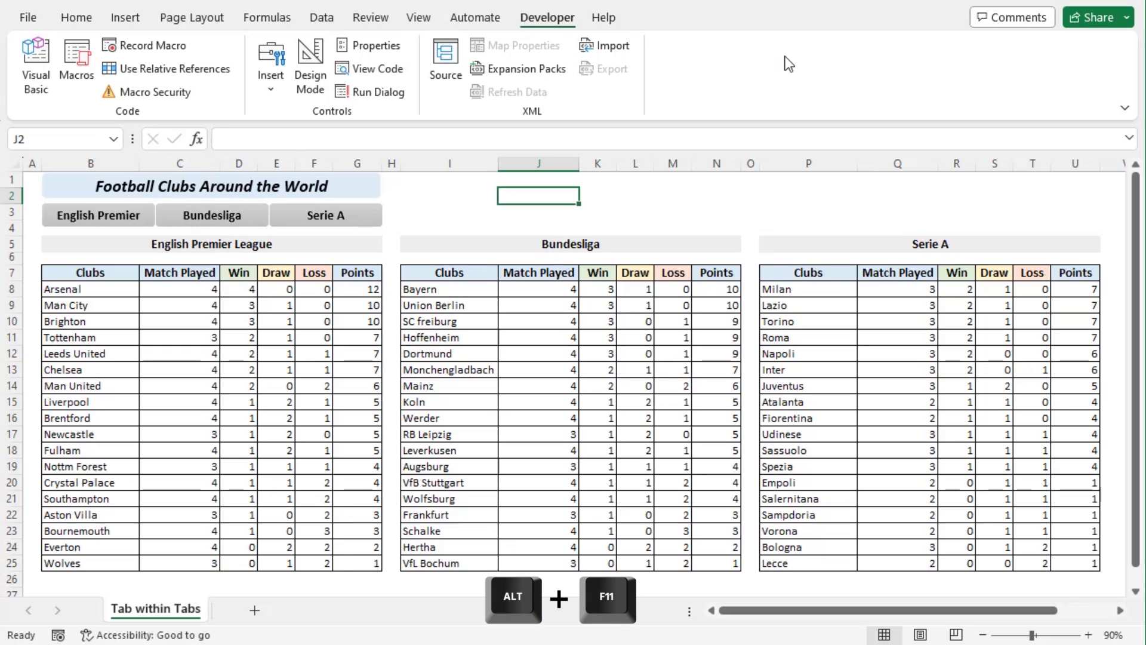
- Open the VBA editor with Alt+F11 and insert a new module, enlarging its window
key("alt+F11")
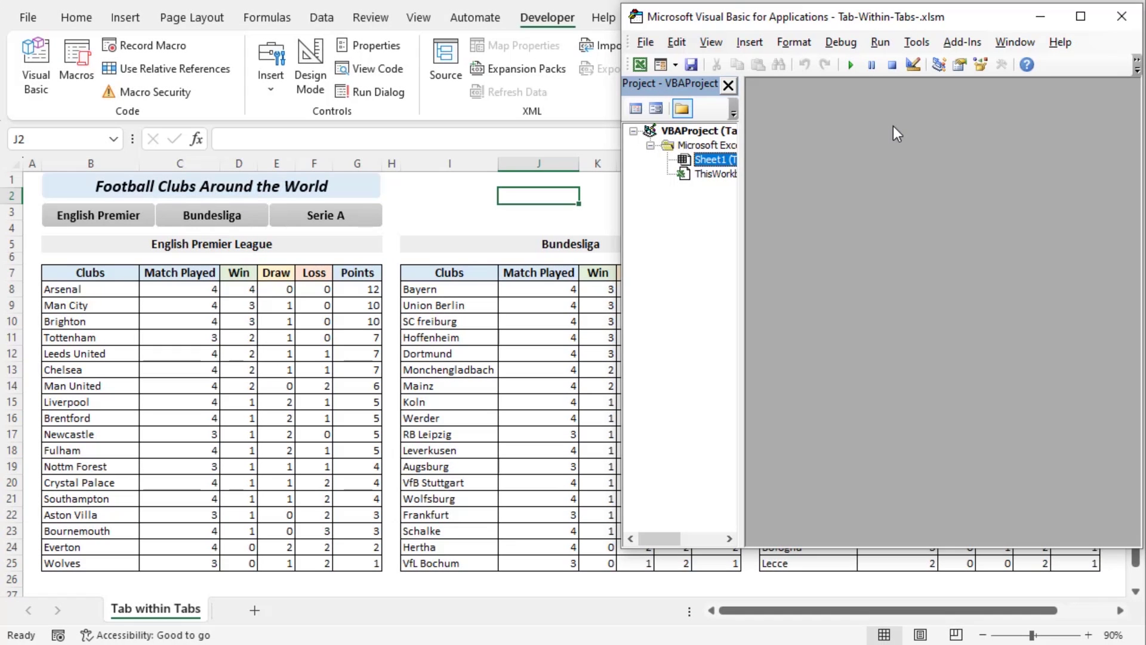
left_click_drag(872, 550, 872, 642)
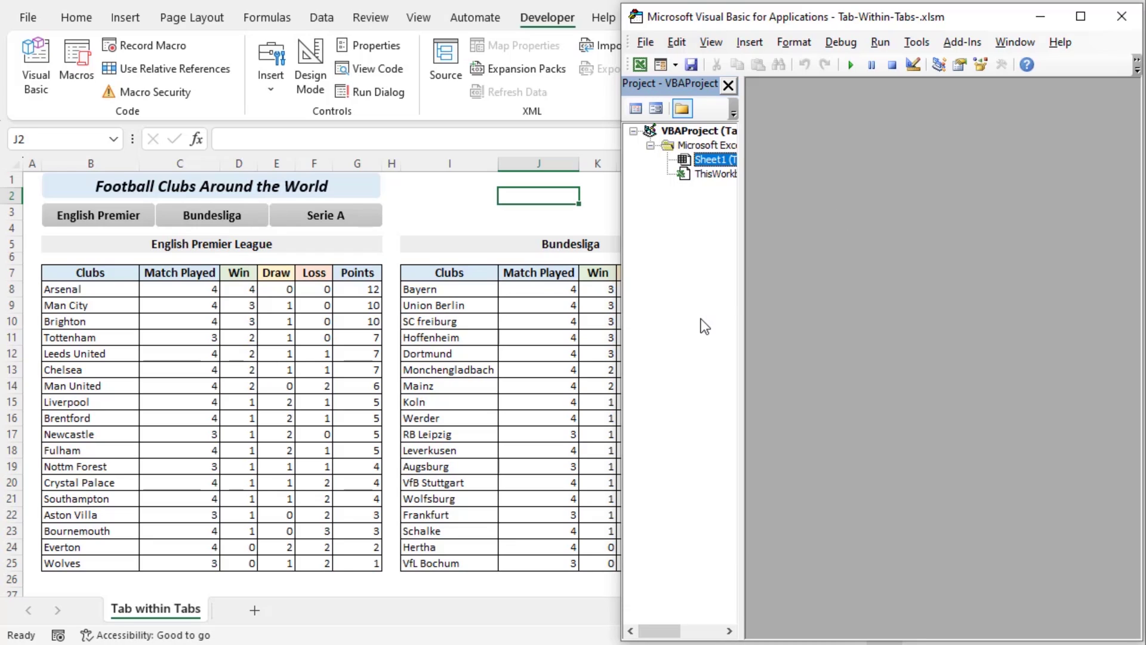
left_click(754, 47)
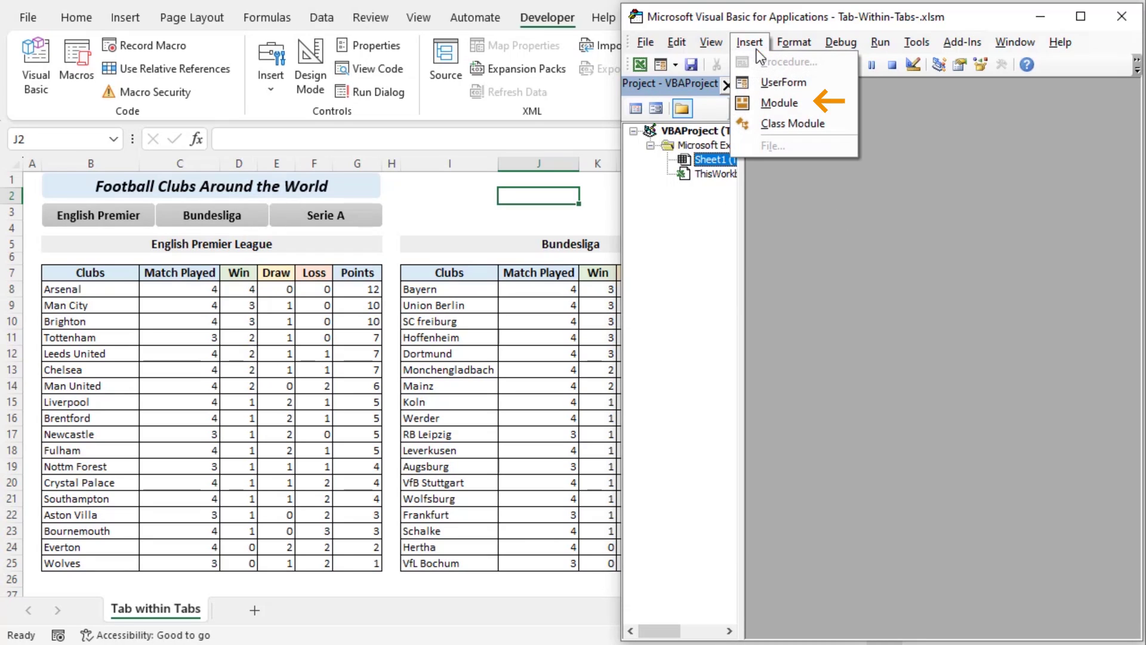
left_click(776, 104)
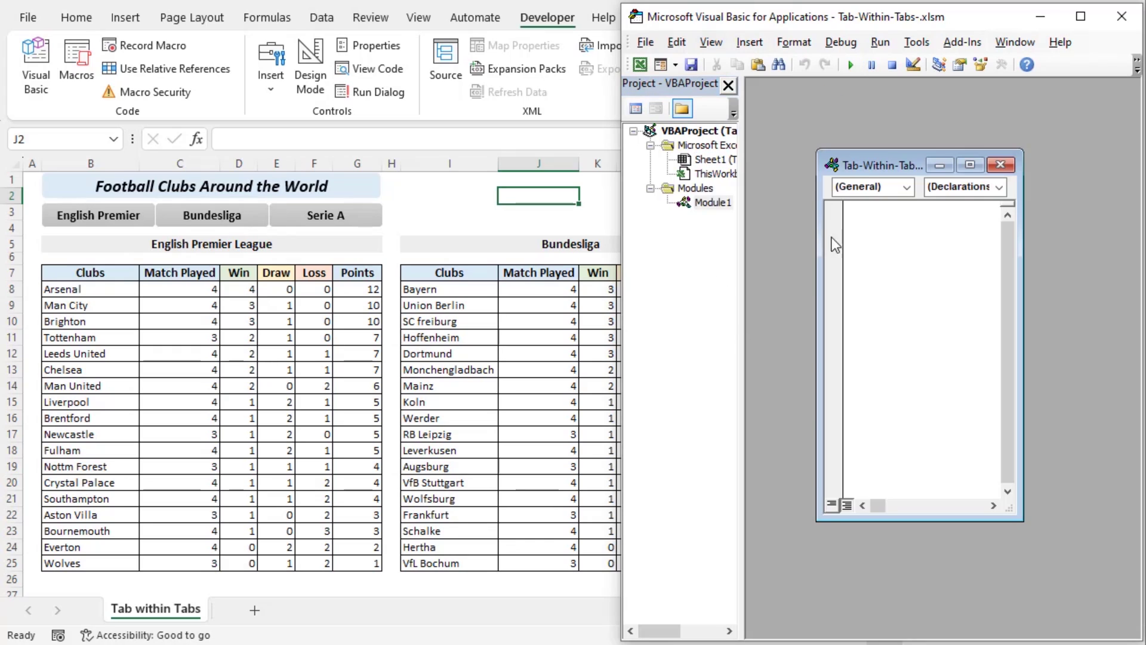
left_click_drag(852, 166, 782, 95)
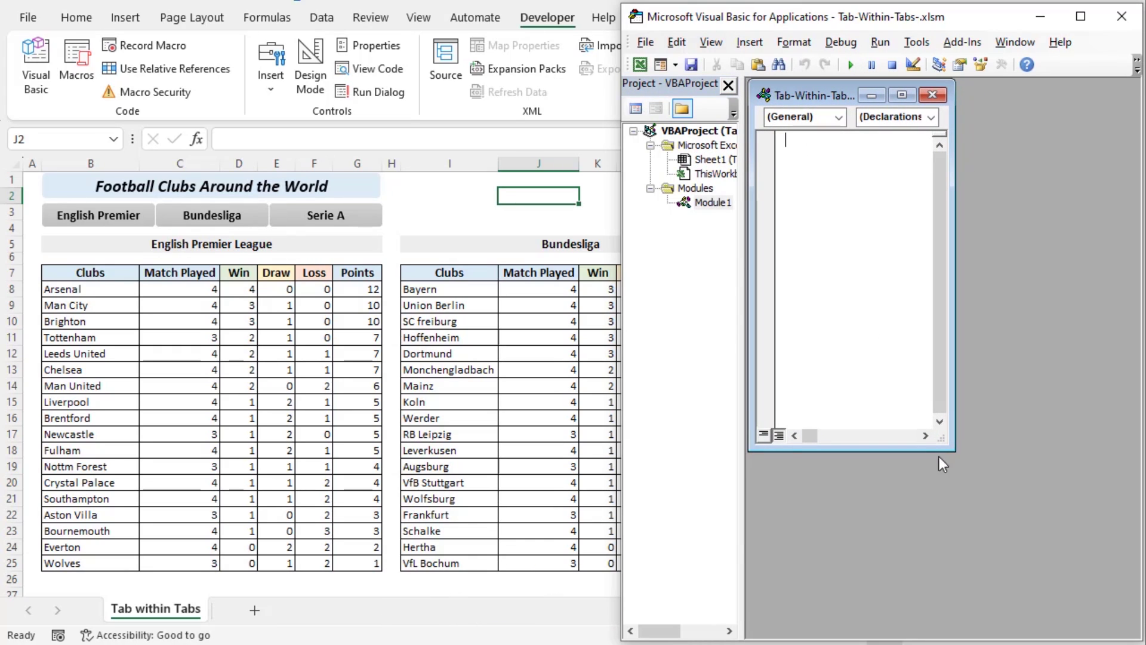
left_click_drag(953, 455, 1127, 627)
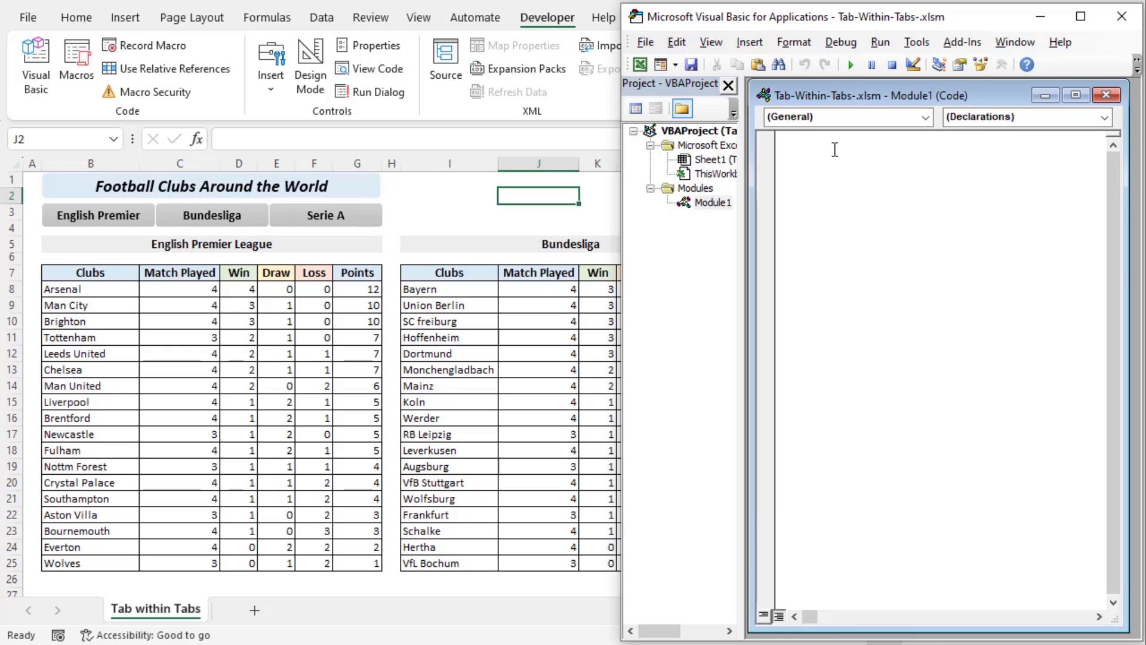
- Paste the TabE, TabB and TabS macros into Module1 and review their code
key("ctrl+v")
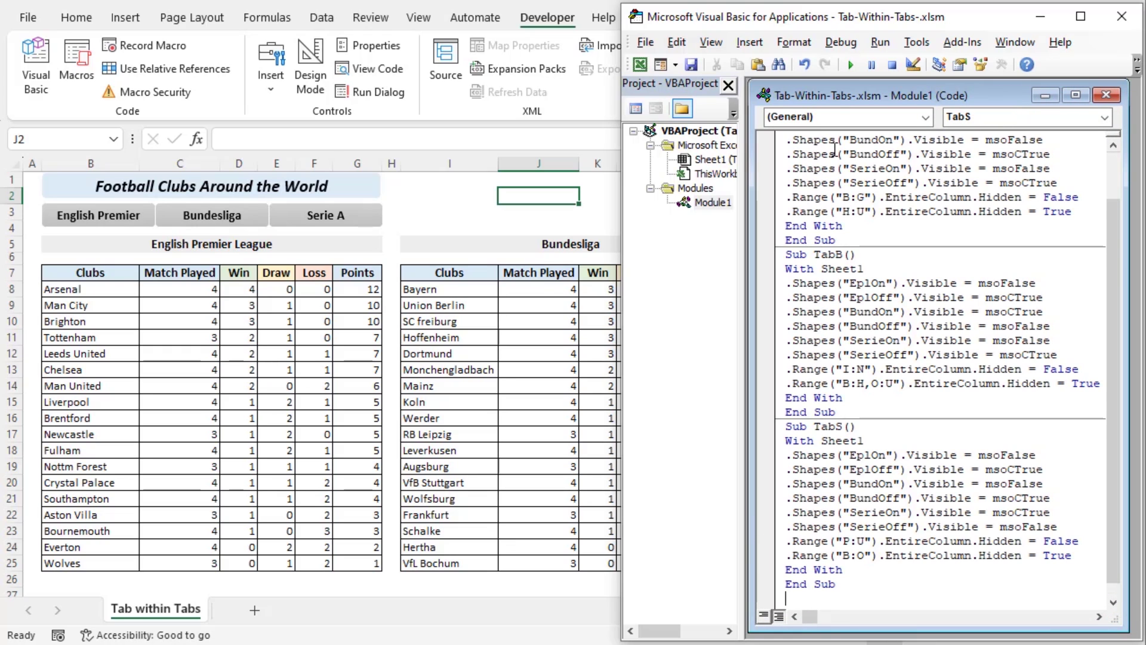
scroll(870, 211, "up", 2)
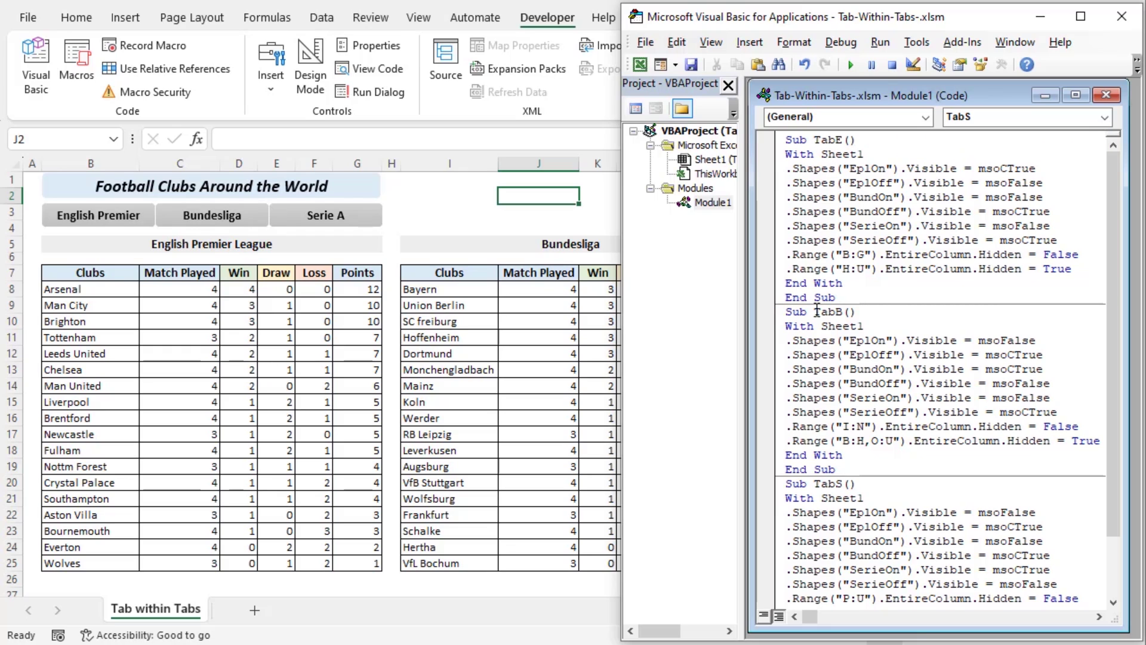
scroll(896, 309, "down", 1)
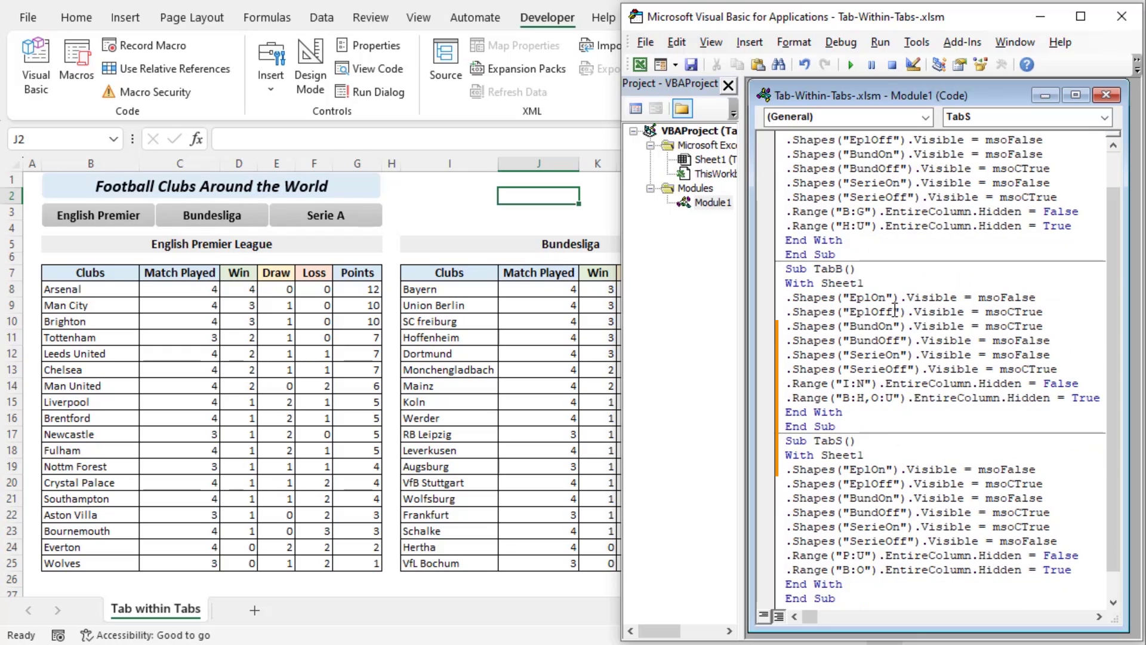
scroll(895, 309, "down", 1)
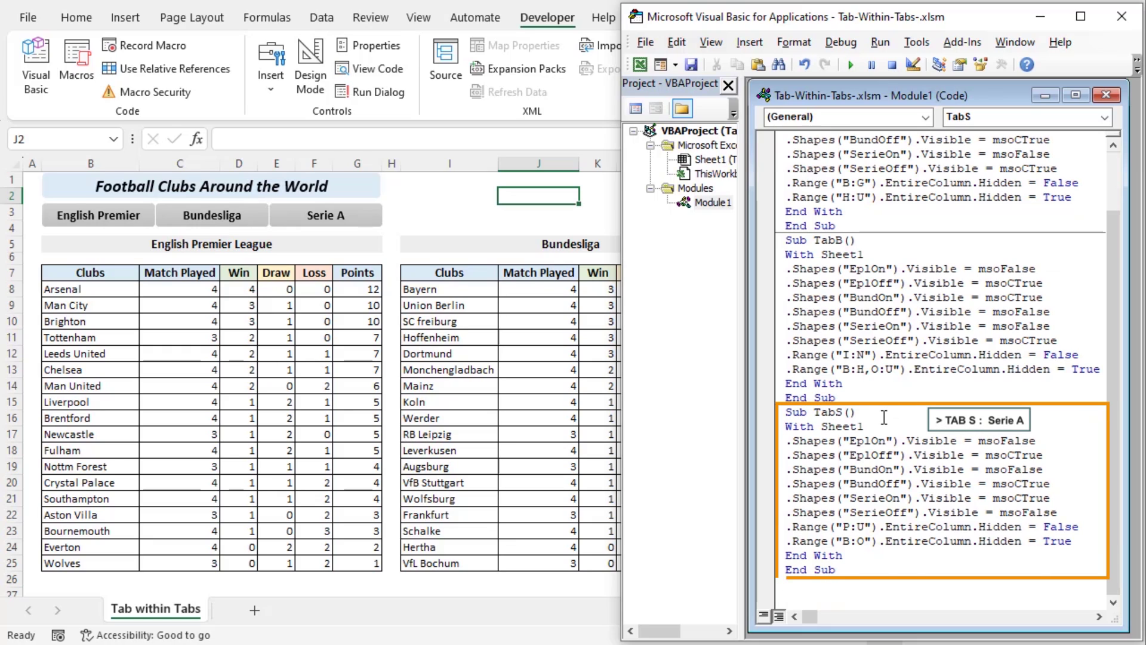
scroll(976, 290, "up", 2)
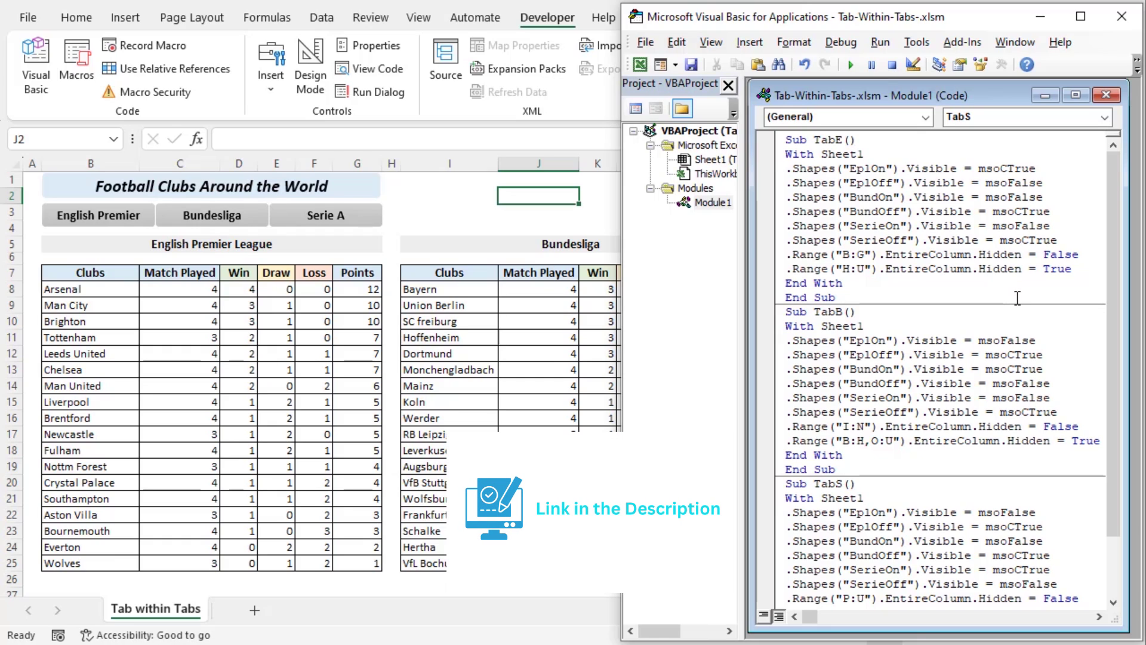
left_click(790, 180)
left_click_drag(786, 170, 952, 169)
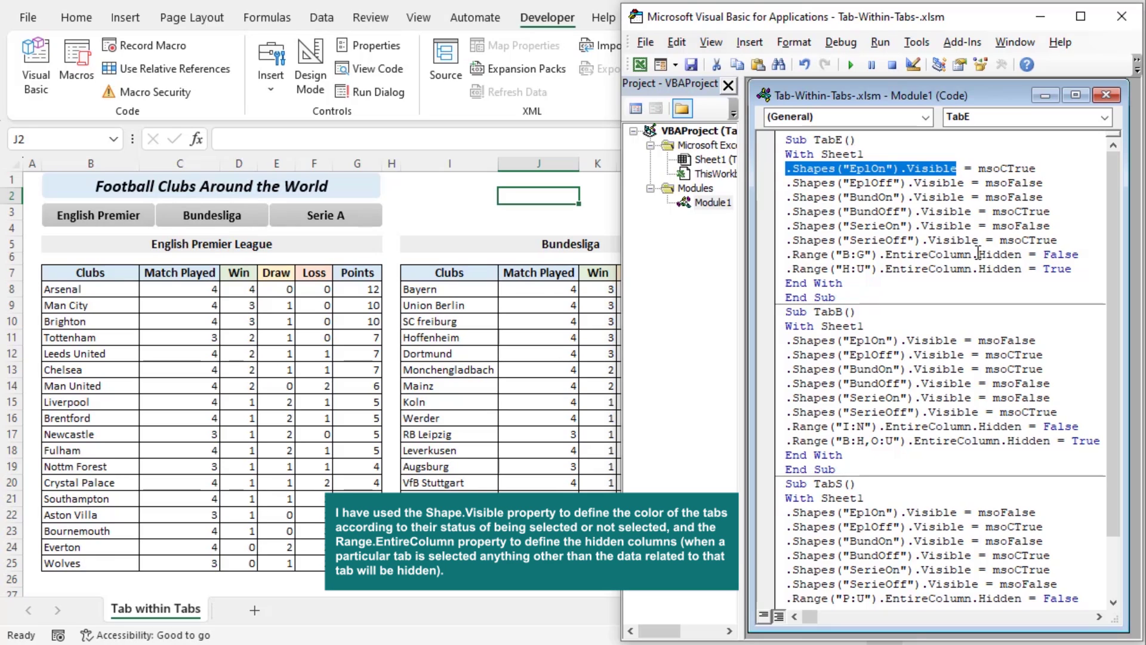
left_click_drag(793, 268, 1017, 270)
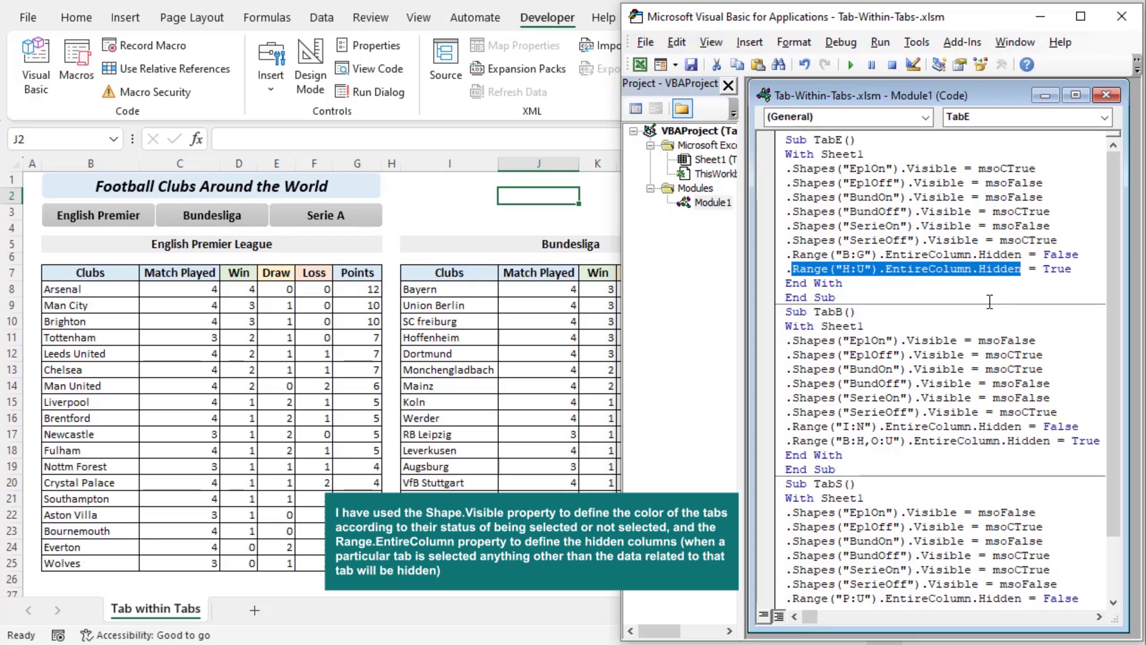
double_click(842, 140)
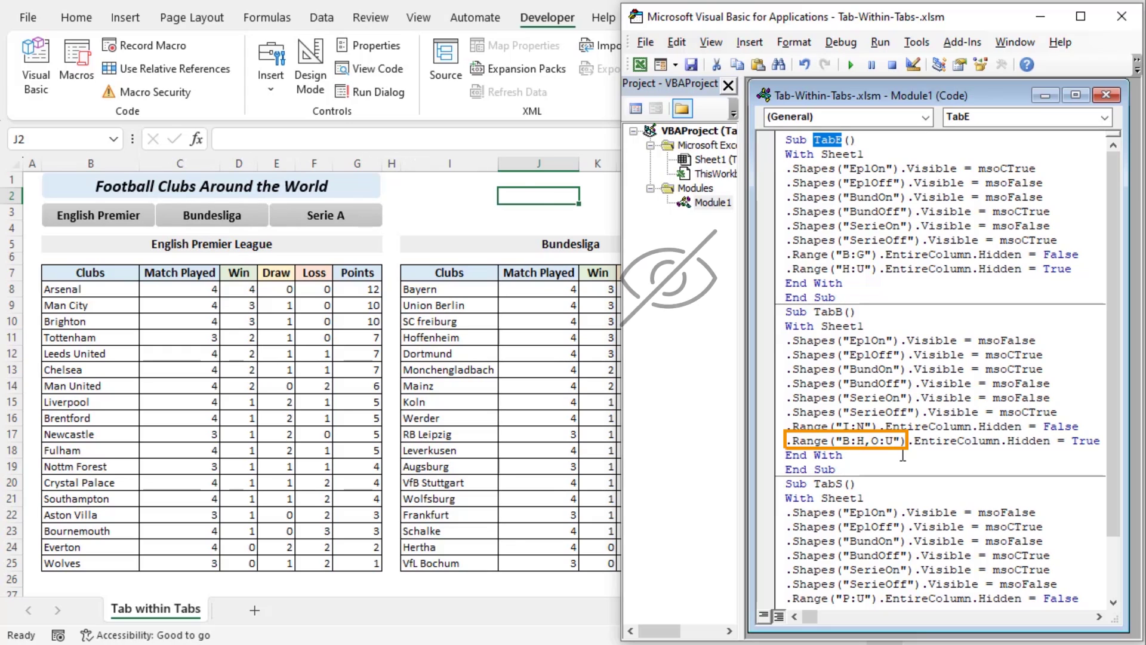
scroll(903, 453, "down", 2)
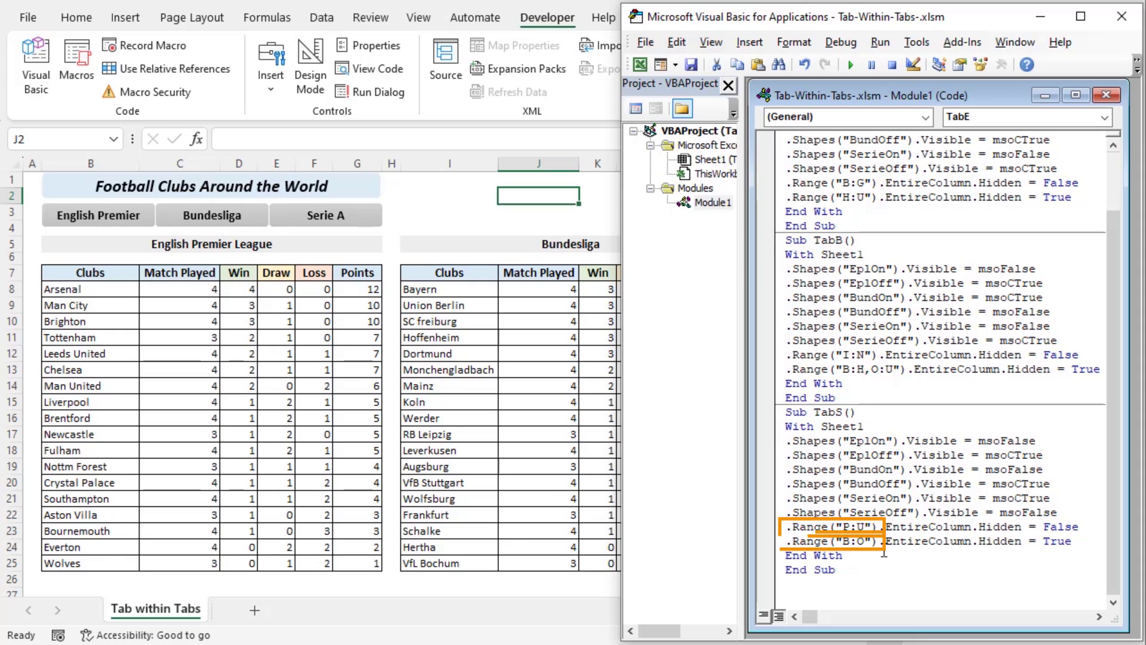
left_click(708, 285)
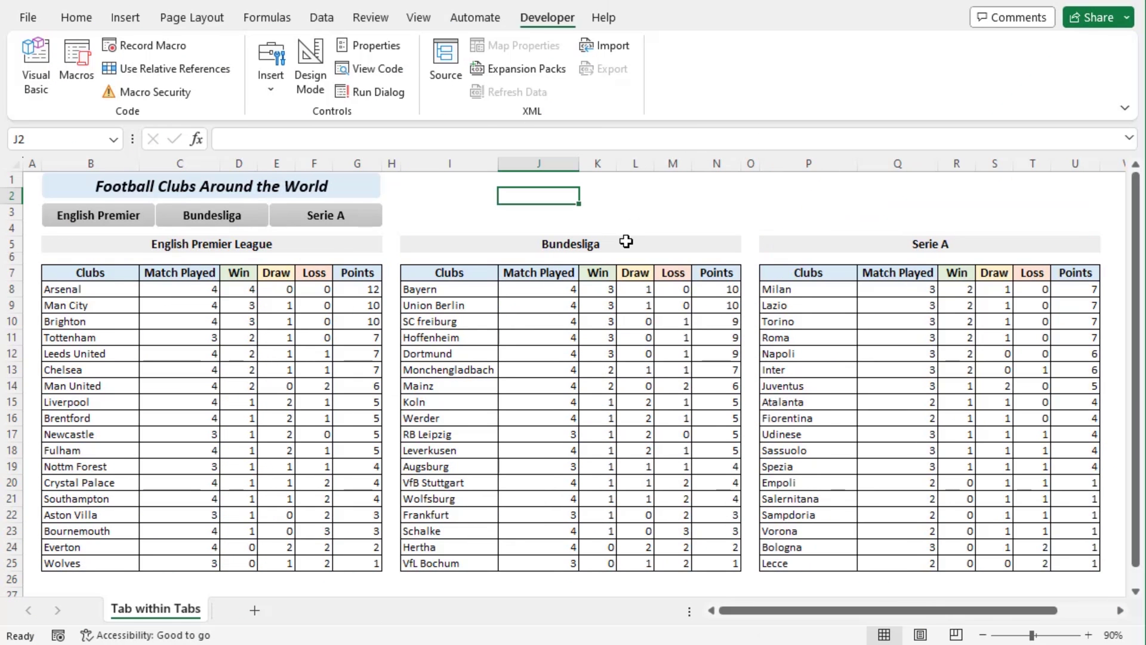
- Assign the TabE macro to the EplOff and EplOn shapes
left_click(218, 21)
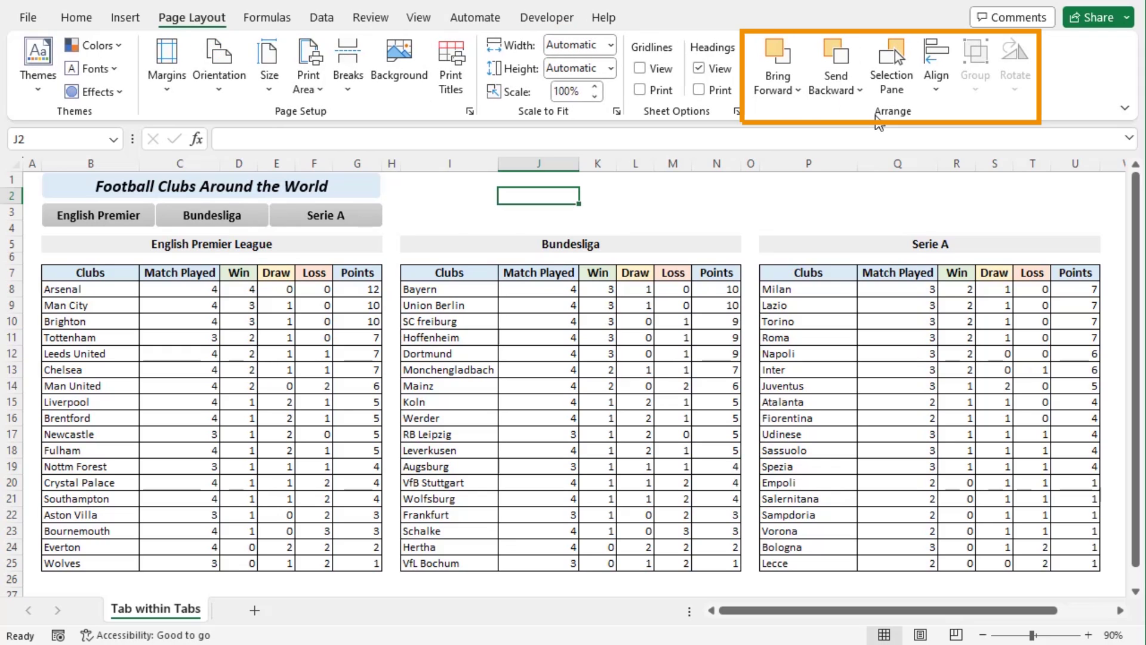
left_click(895, 81)
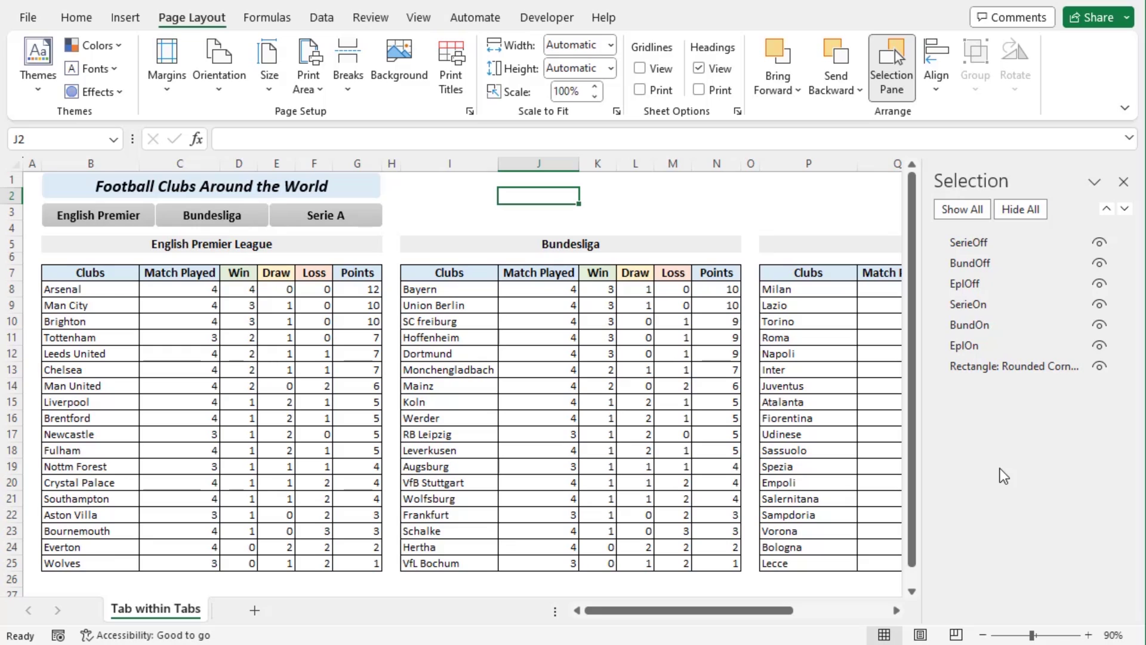
left_click(1006, 291)
left_click(1009, 351, "ctrl")
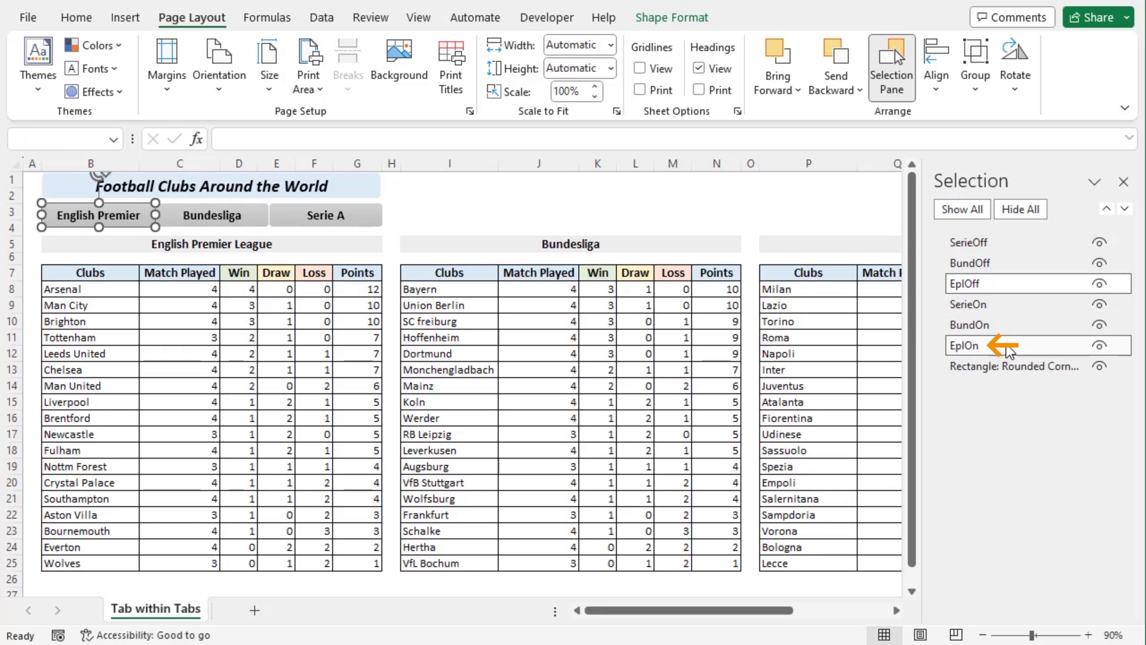
right_click(145, 211)
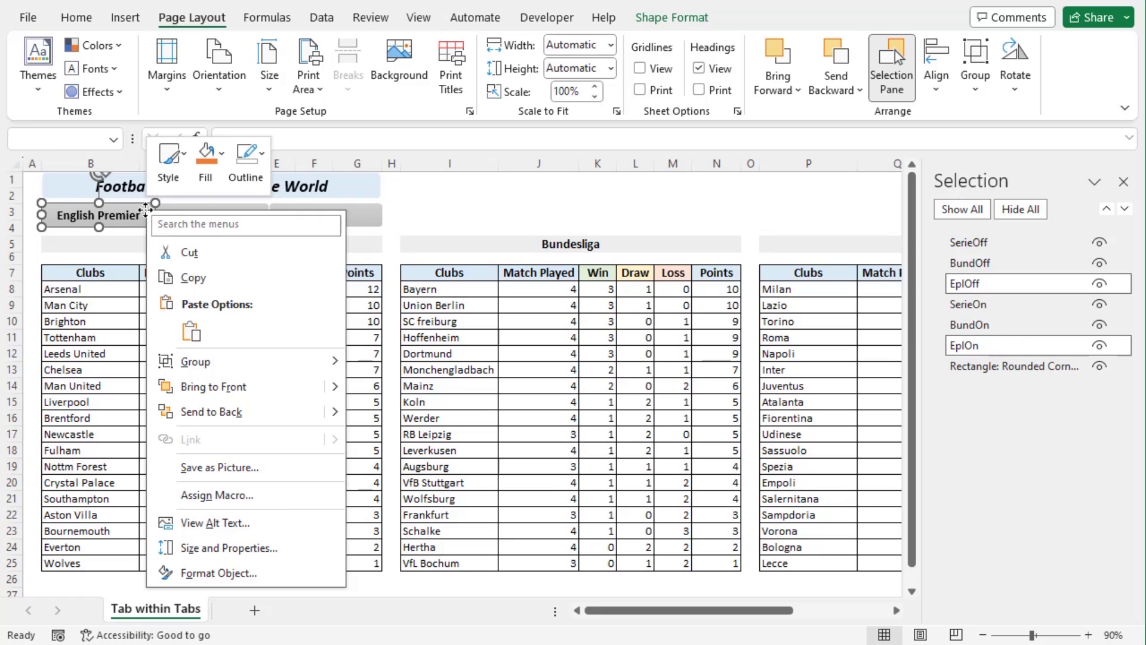
left_click(260, 497)
left_click_drag(273, 339, 707, 238)
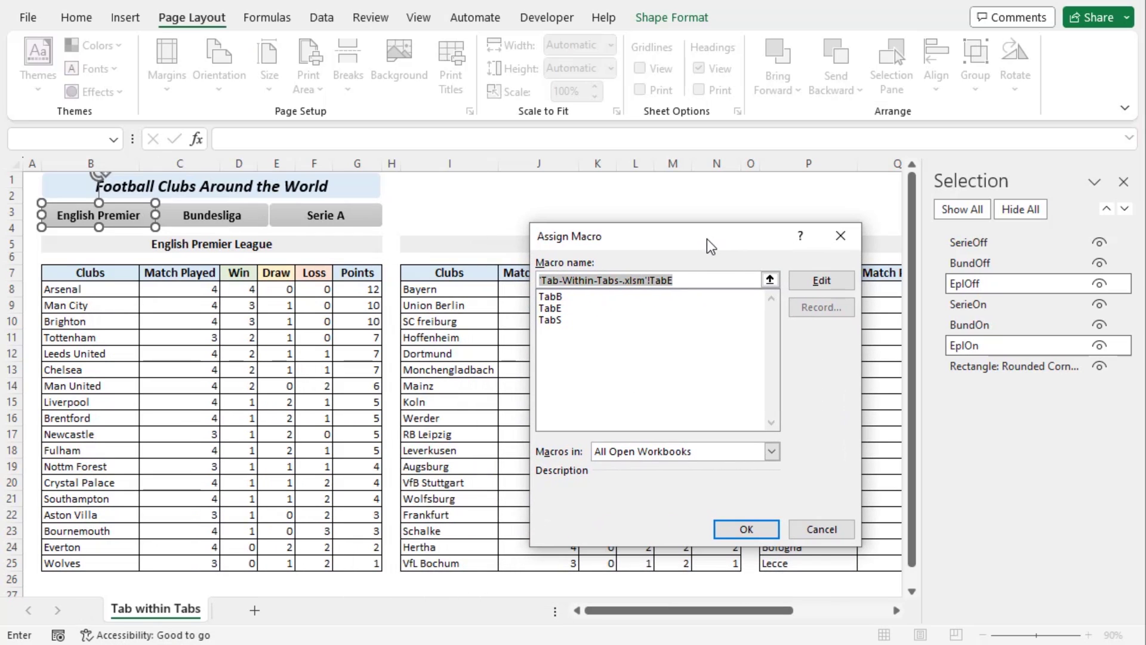
left_click(557, 308)
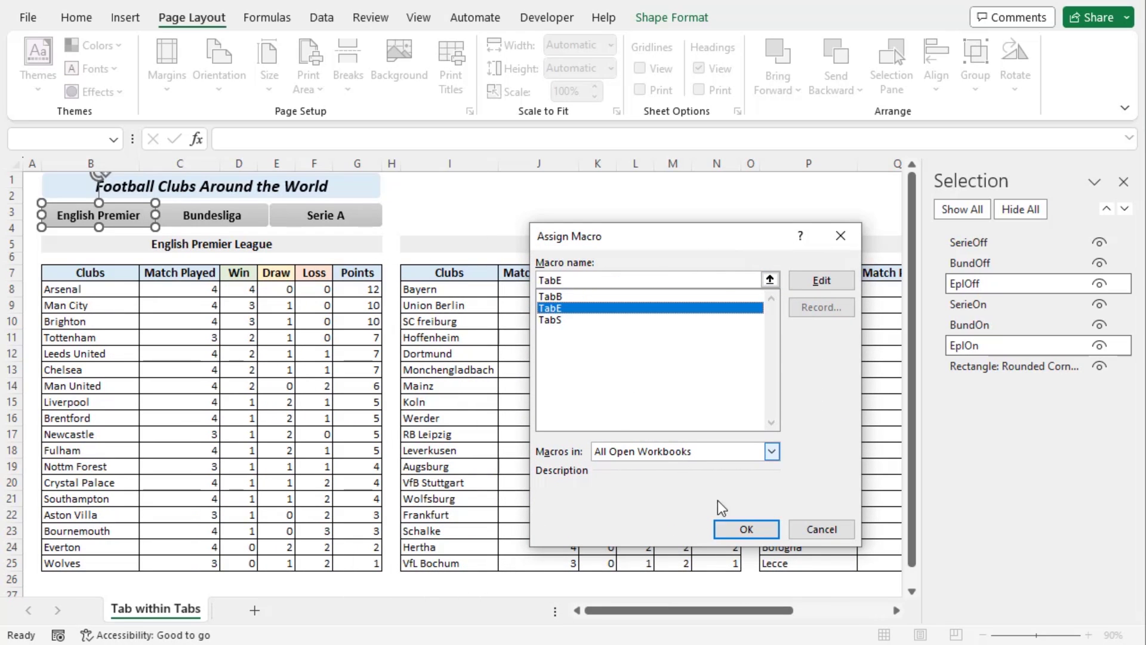
left_click(746, 529)
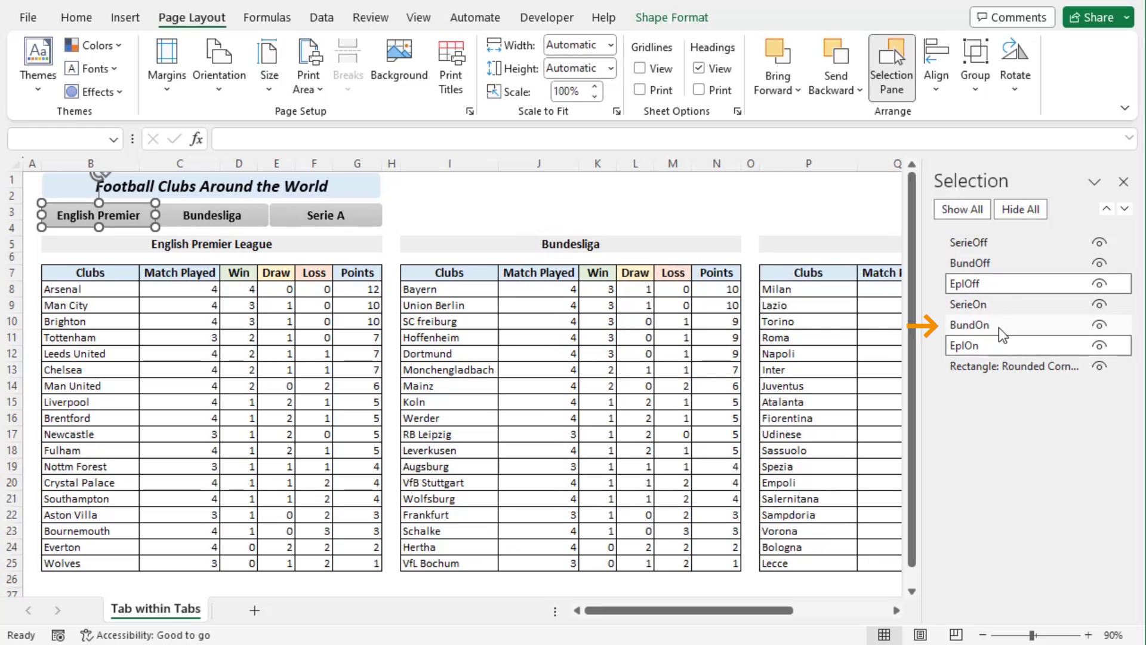
- Assign the TabB macro to the BundOn and BundOff shapes
left_click(998, 326)
left_click(1001, 265, "ctrl")
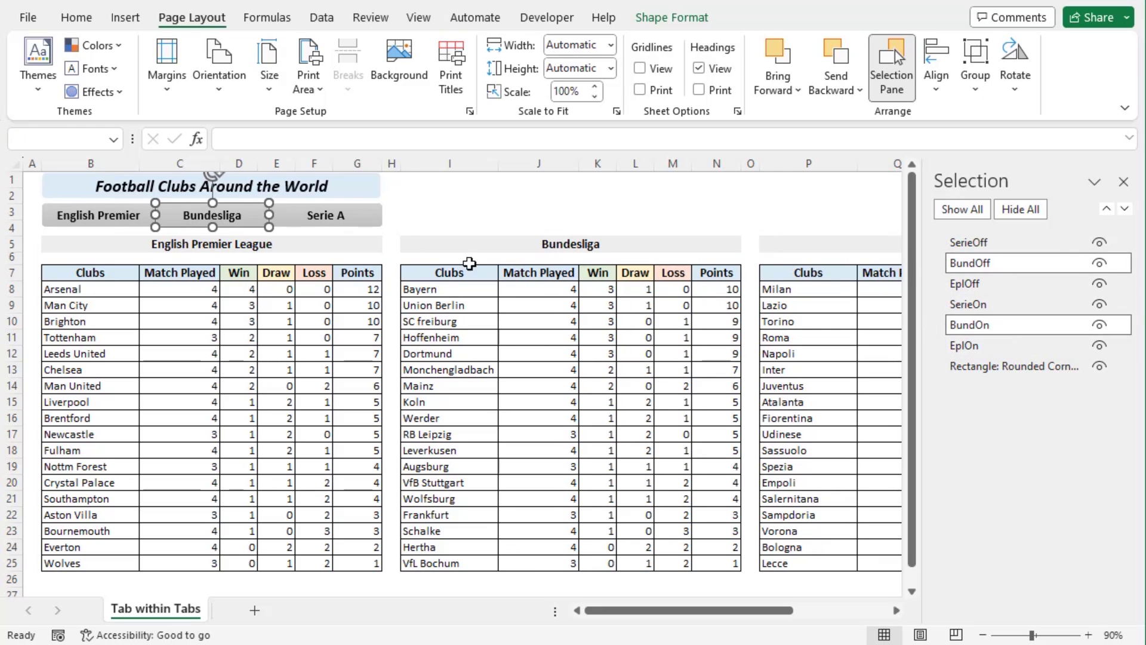
right_click(260, 223)
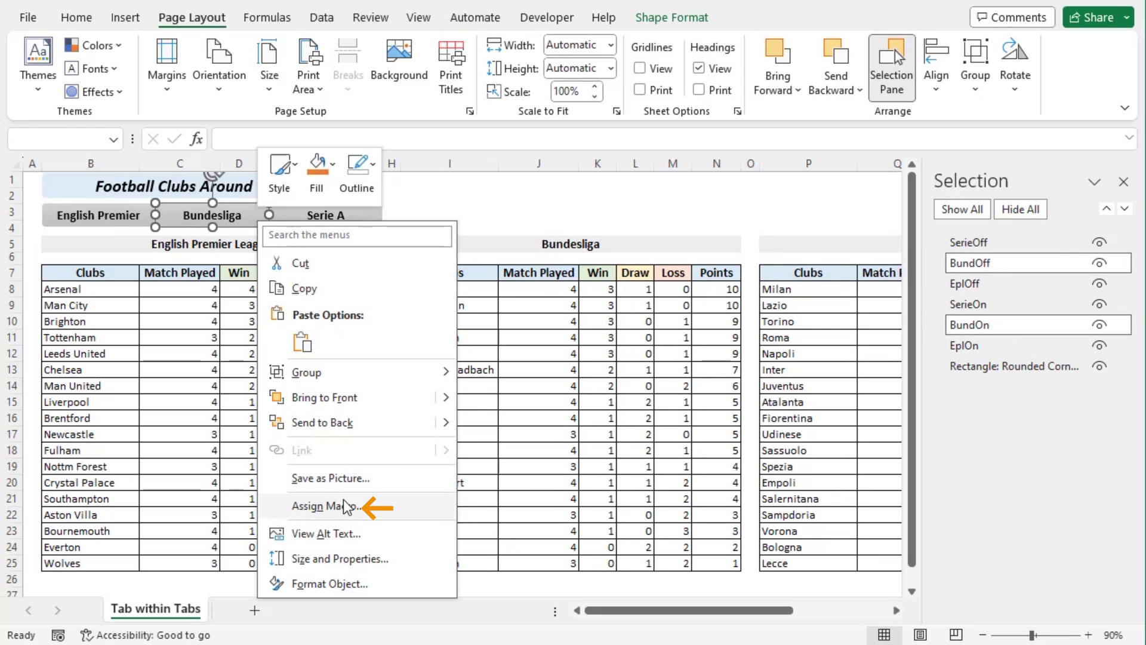
left_click(328, 506)
left_click(206, 399)
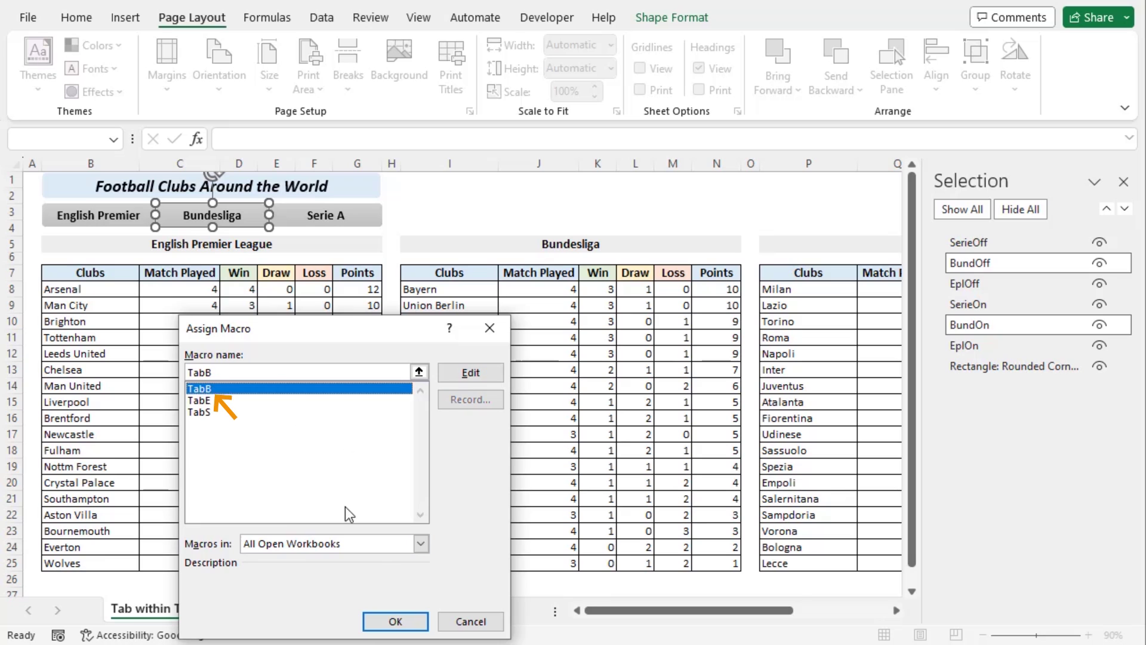
left_click(396, 622)
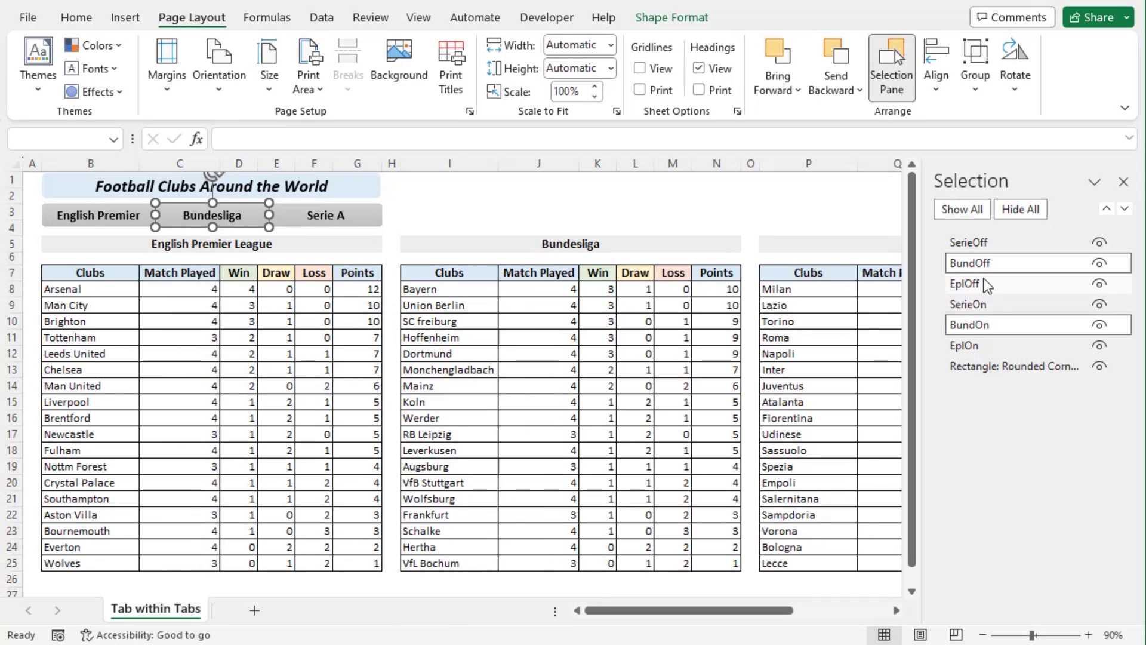
- Assign the TabS macro to the SerieOff and SerieOn shapes, then close the Selection Pane
left_click(986, 239)
left_click(1004, 302, "ctrl")
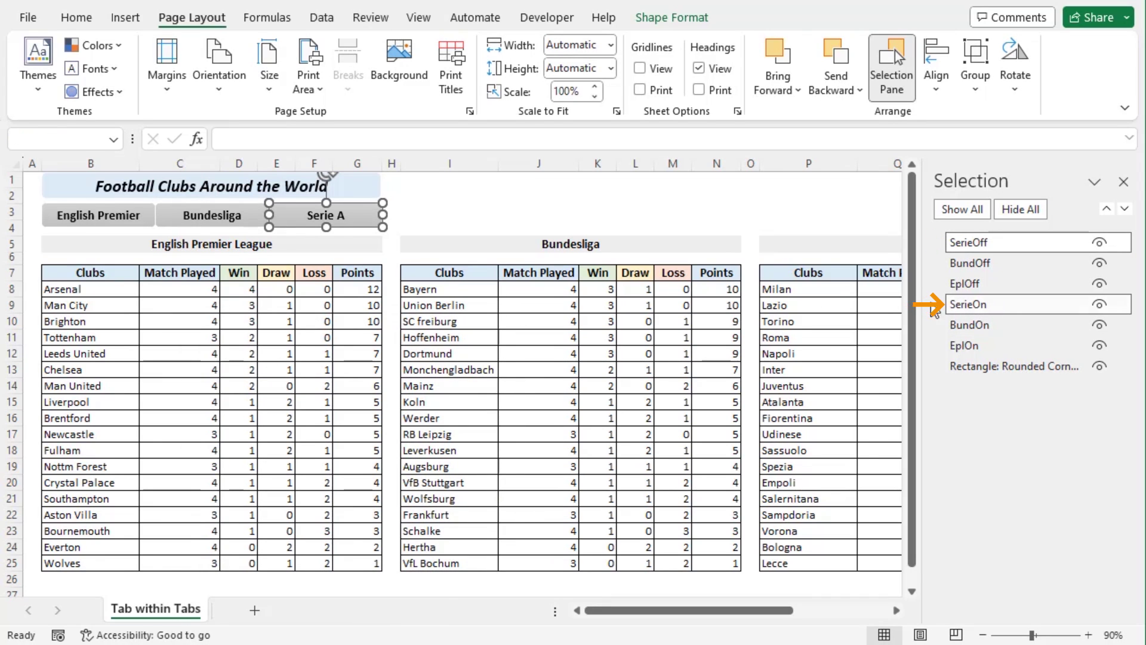
right_click(358, 217)
left_click(440, 507)
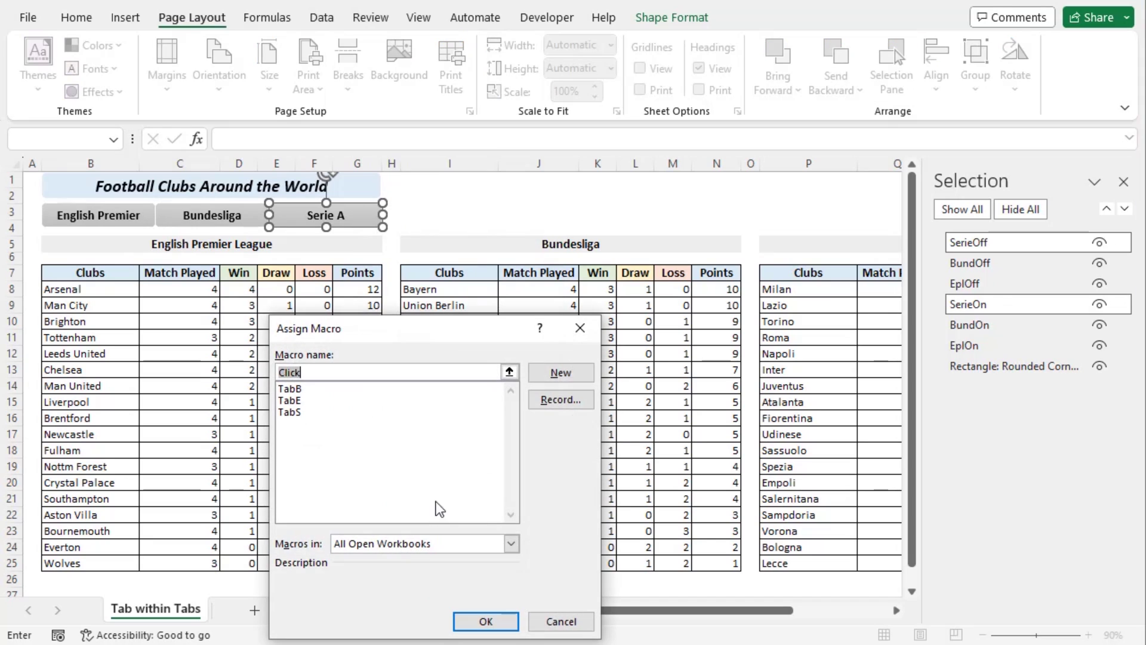
left_click(315, 413)
left_click(486, 622)
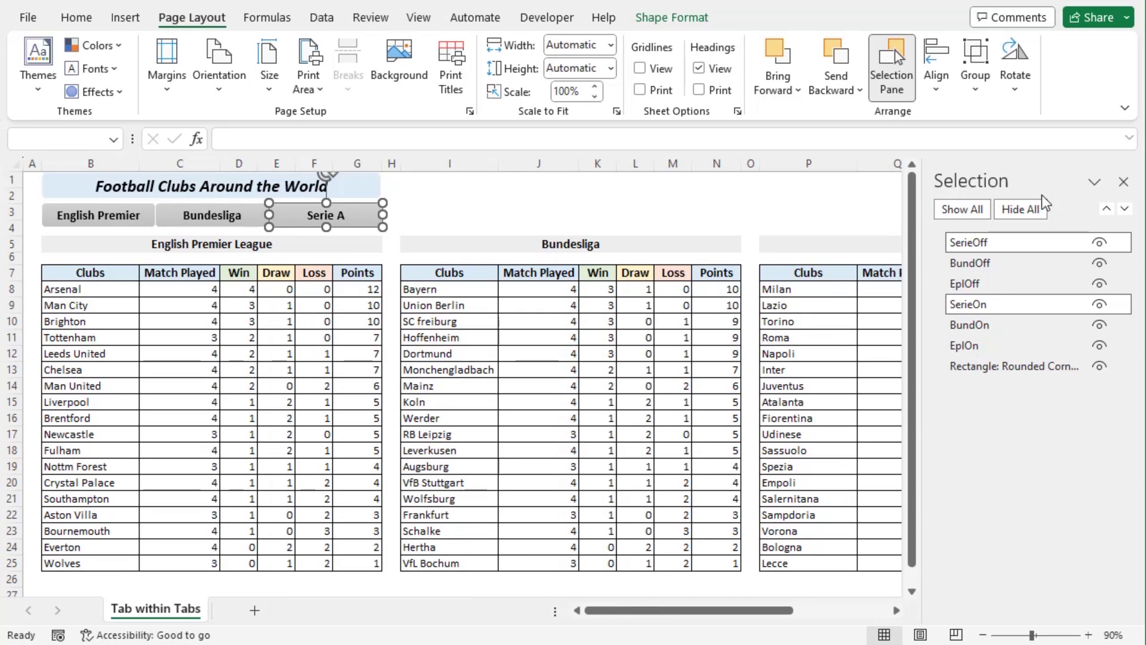
left_click(1124, 182)
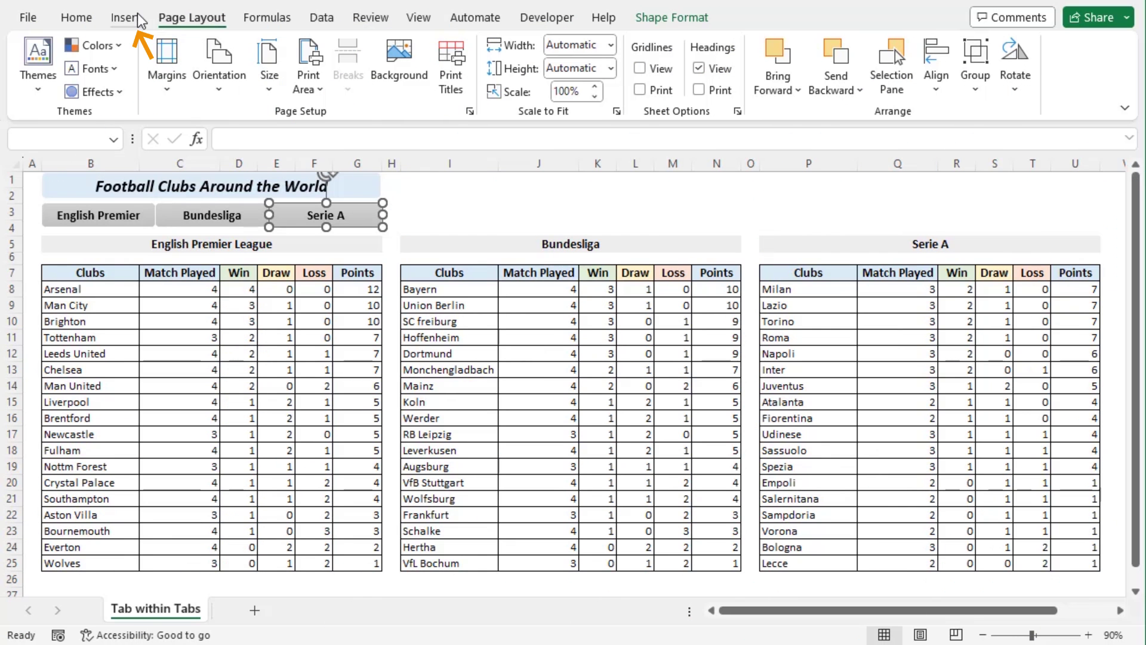
- Draw a rounded rectangle over the whole English Premier League table
left_click(136, 17)
left_click(256, 91)
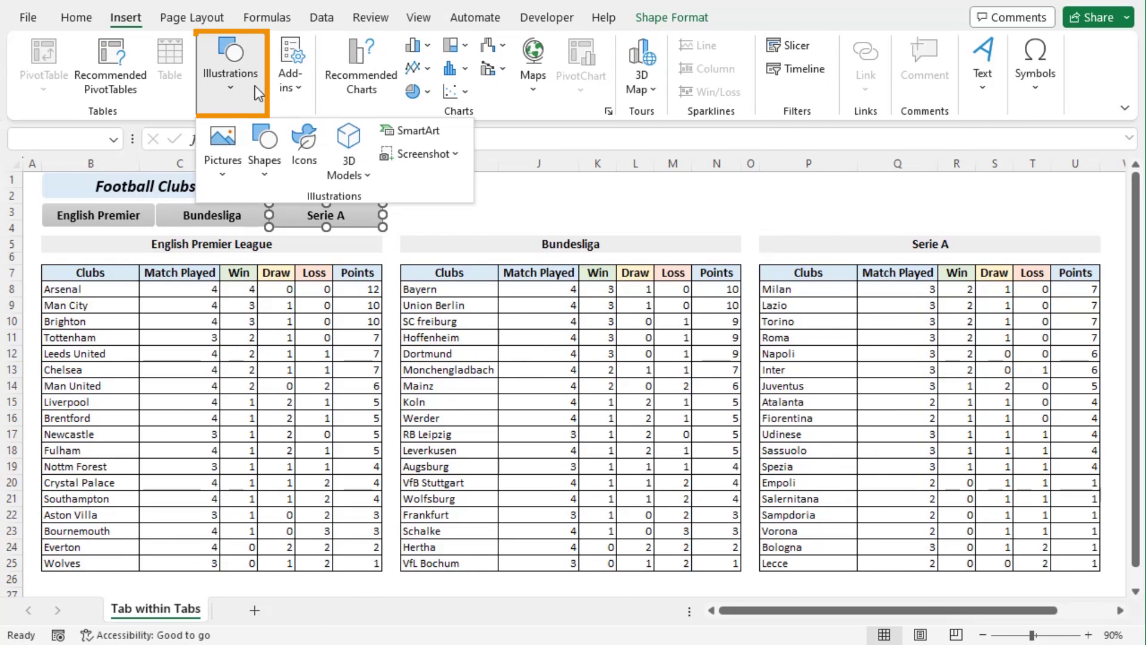
left_click(267, 172)
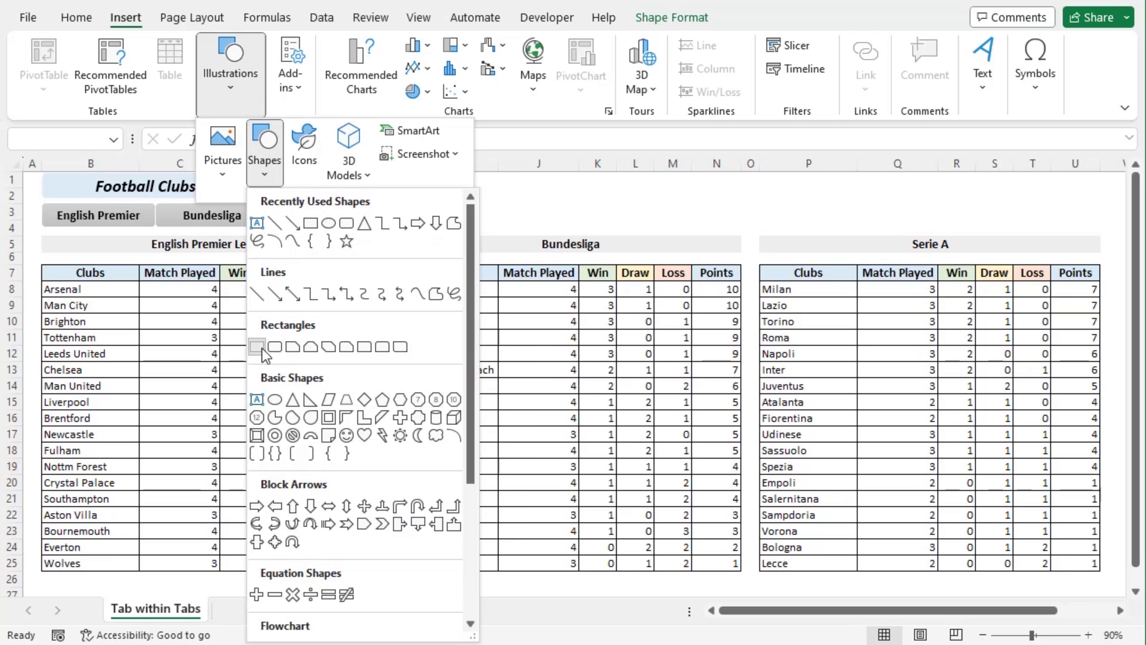
left_click(274, 346)
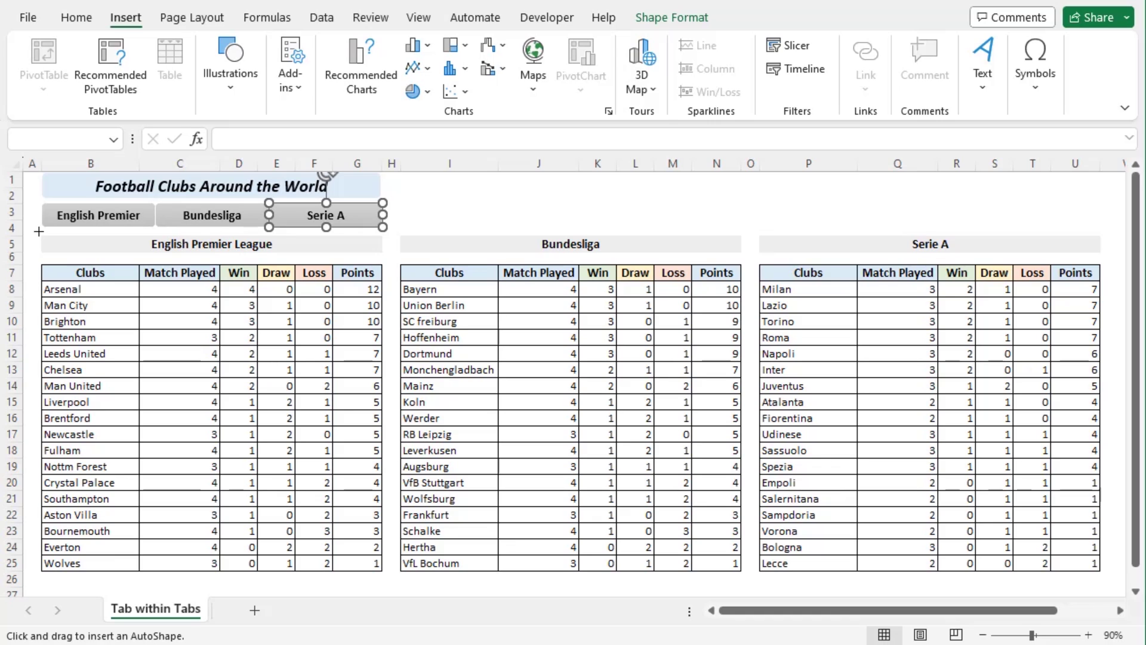
left_click_drag(46, 260, 386, 574)
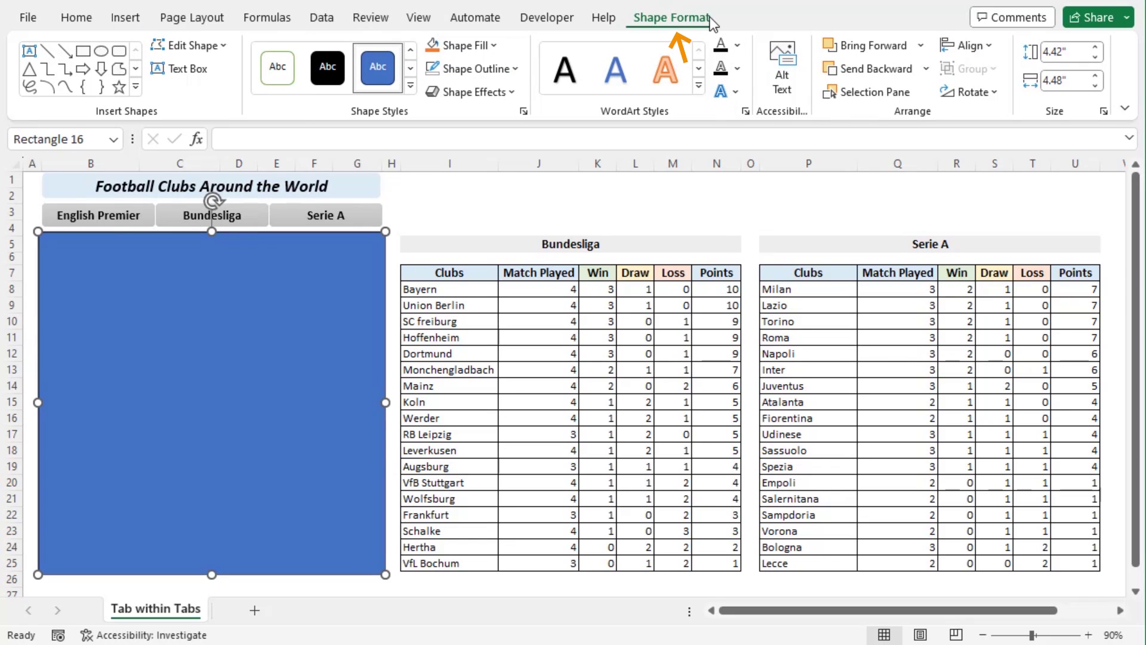
- Give the rectangle no fill and a dark blue outline
left_click(468, 44)
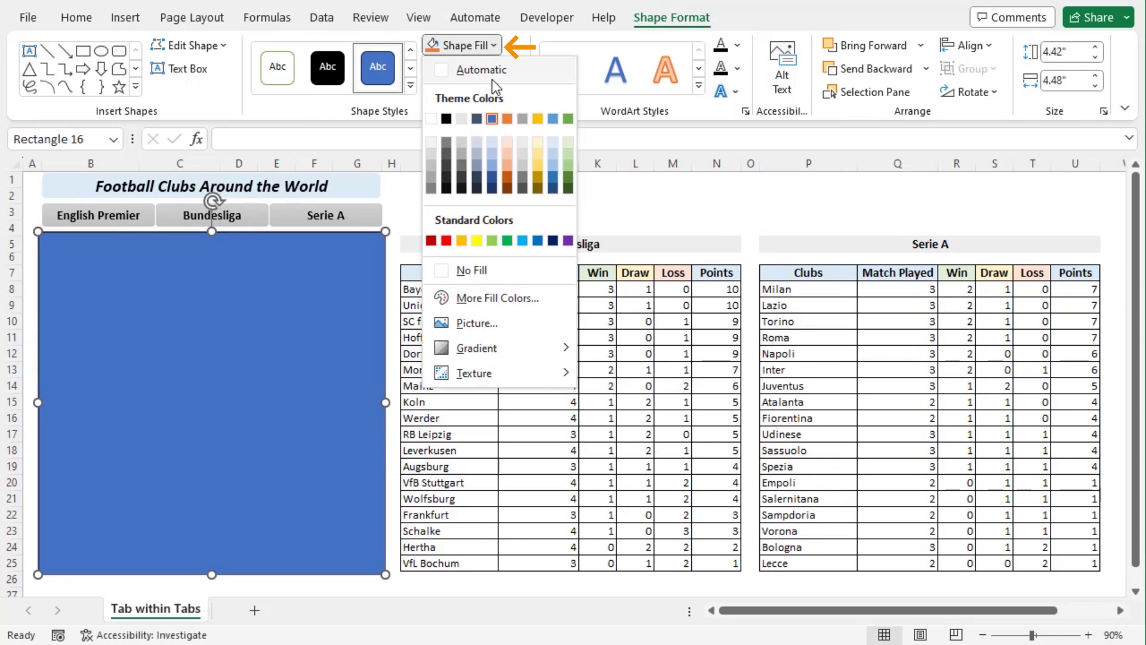
left_click(475, 273)
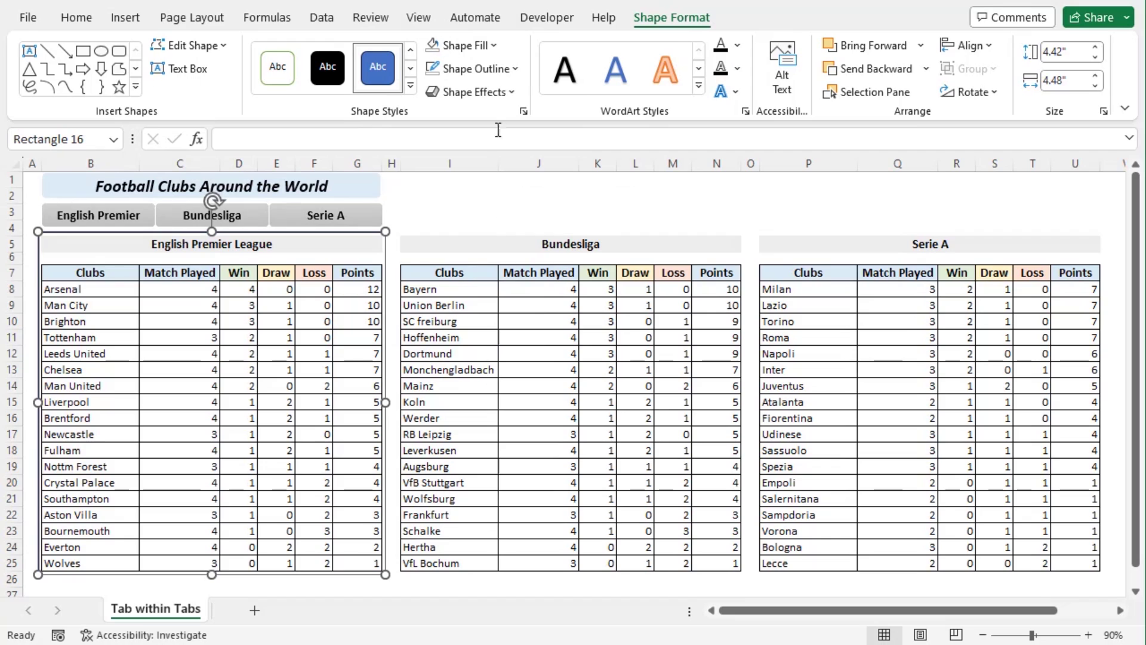
left_click(515, 69)
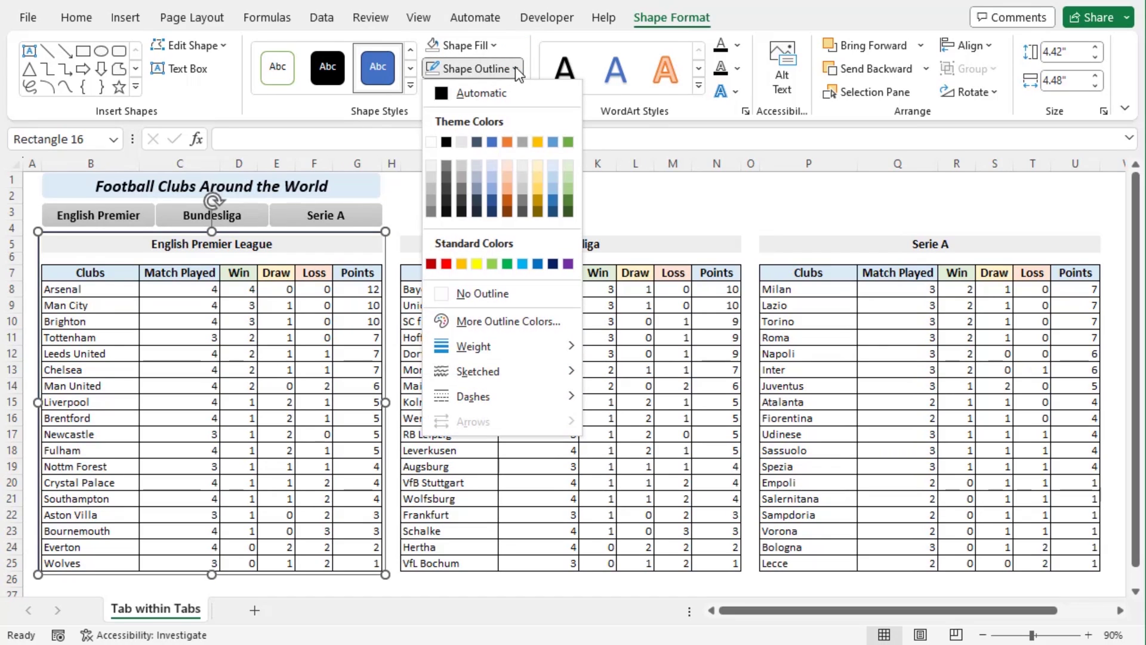
left_click(553, 212)
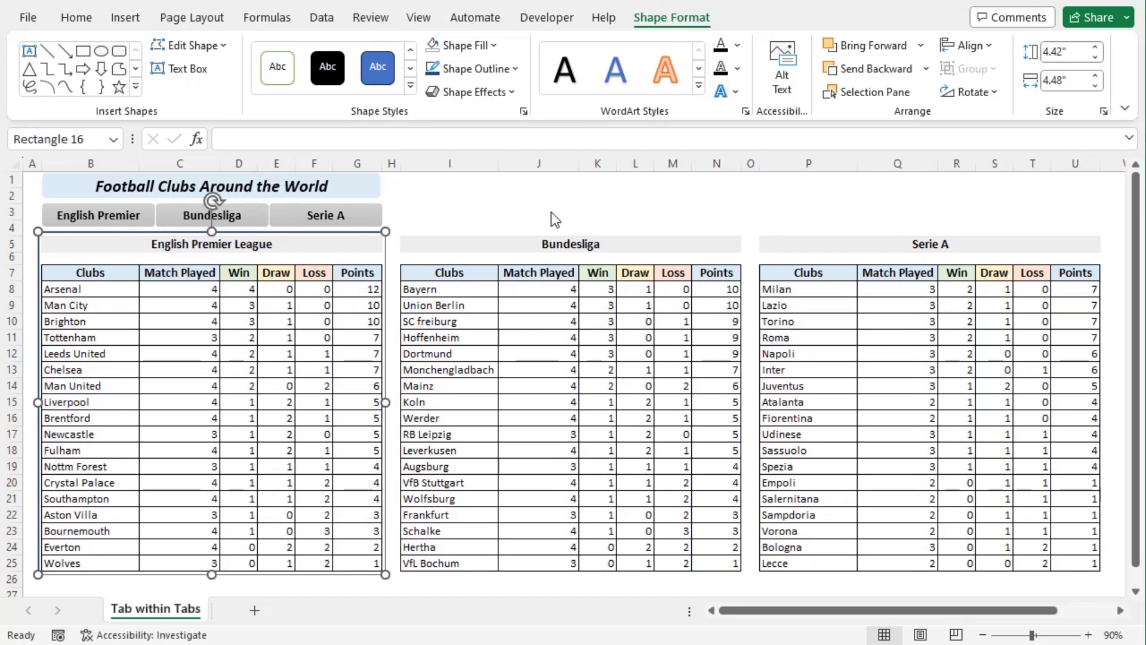
left_click(493, 206)
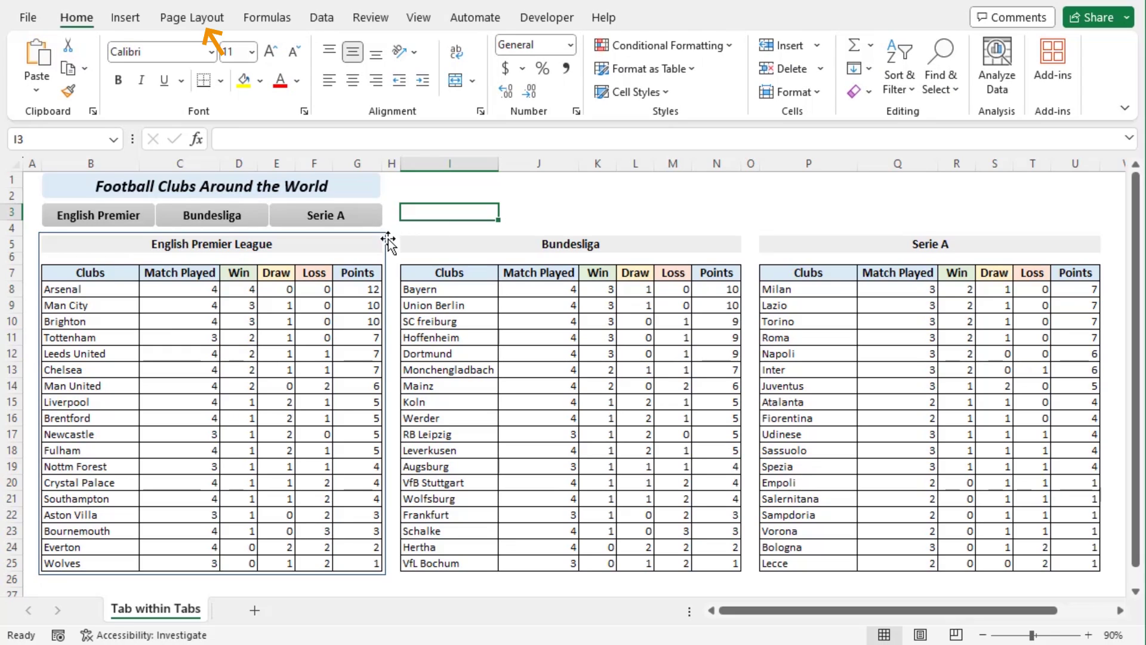
- Select the title, all league tab shapes and Rectangle 16 in the Selection Pane
left_click(197, 26)
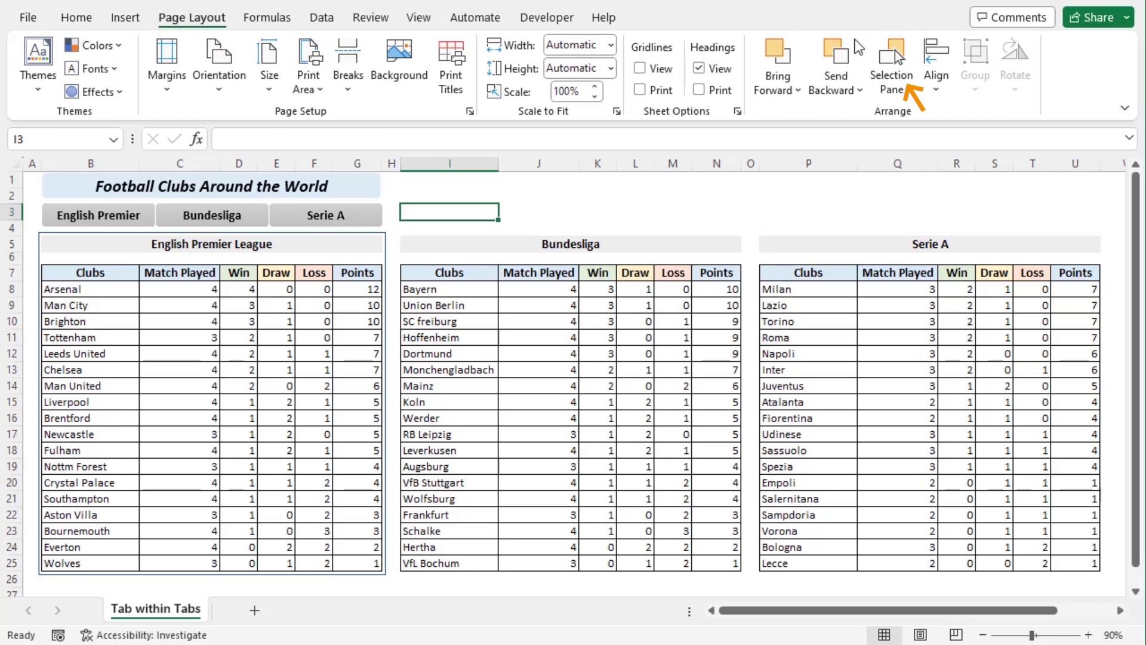
left_click(902, 83)
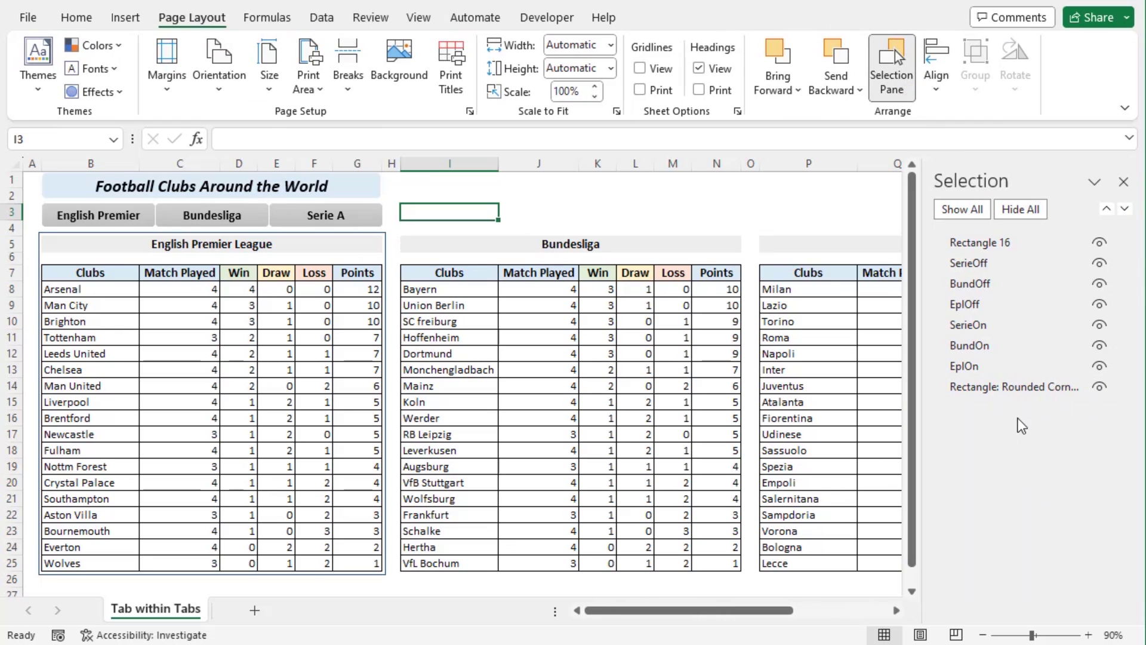
left_click(1015, 387, "ctrl")
left_click(964, 366, "ctrl")
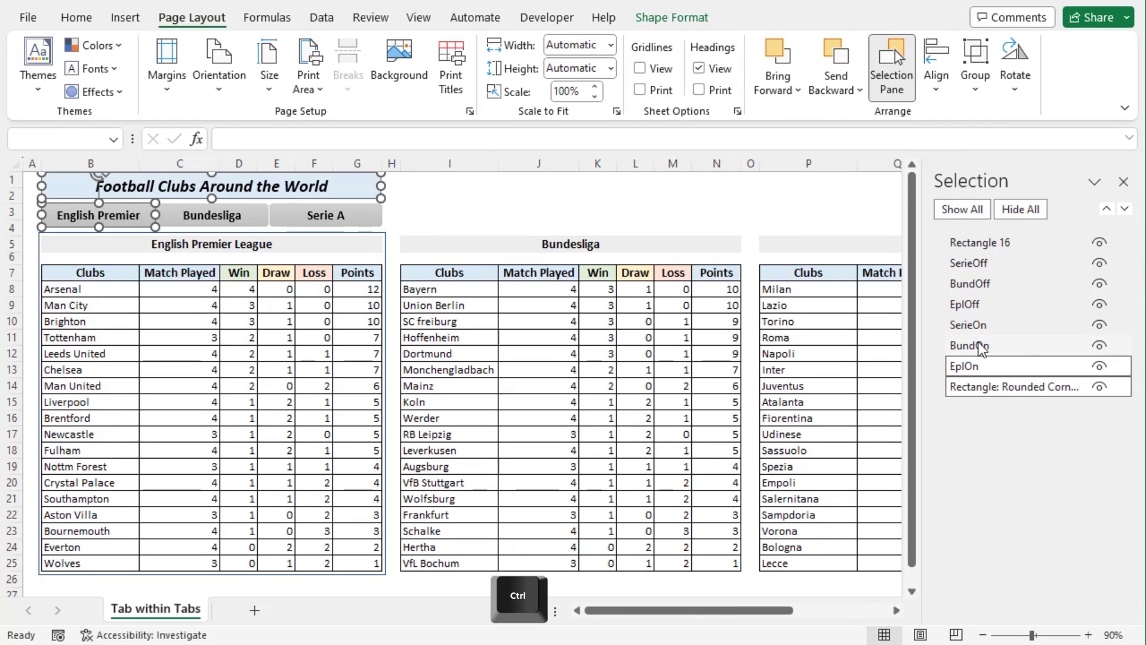
left_click(970, 345, "ctrl")
left_click(979, 325, "ctrl")
left_click(979, 304, "ctrl")
left_click(978, 284, "ctrl")
left_click(982, 263, "ctrl")
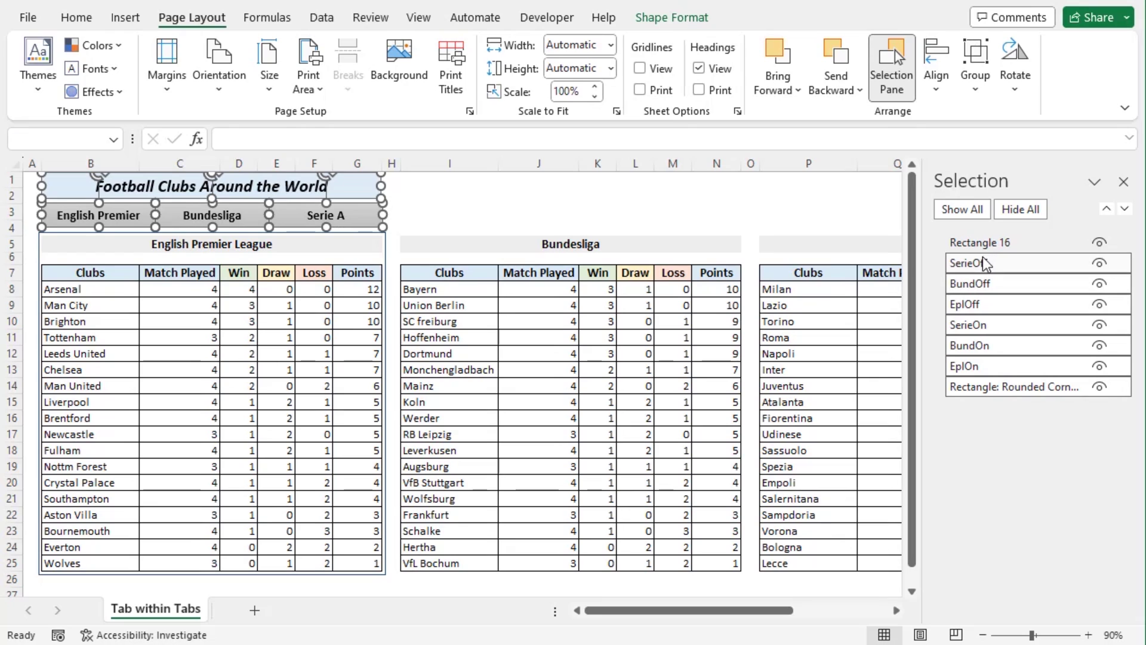
left_click(986, 242, "ctrl")
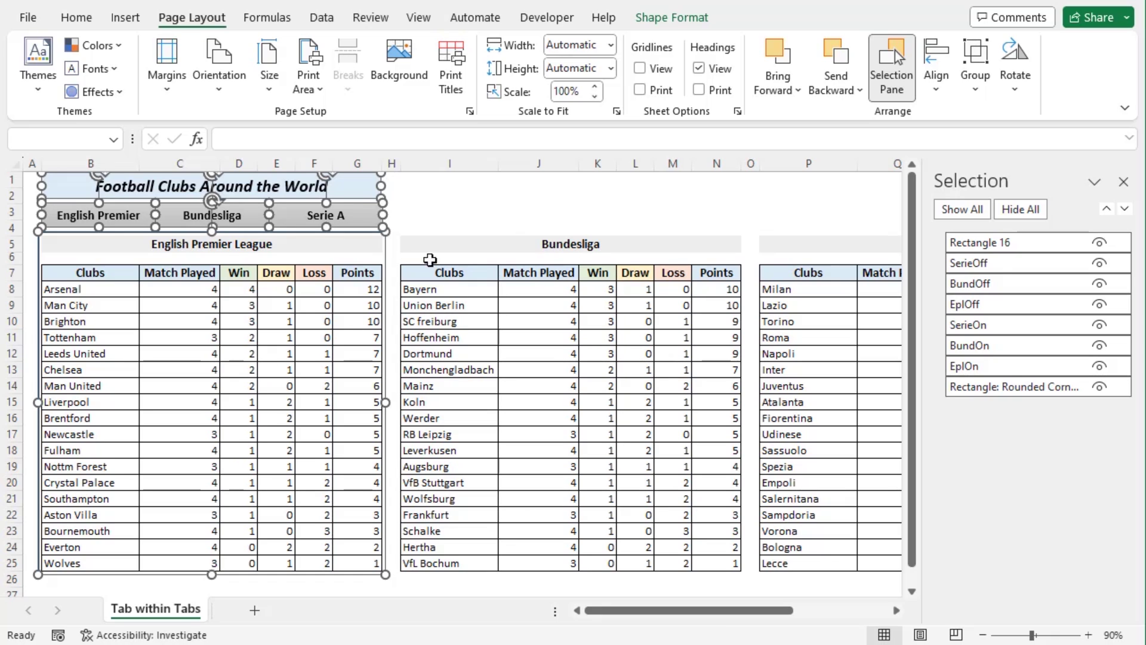
- Set the selected shapes' properties to Don't move or size with cells
right_click(371, 219)
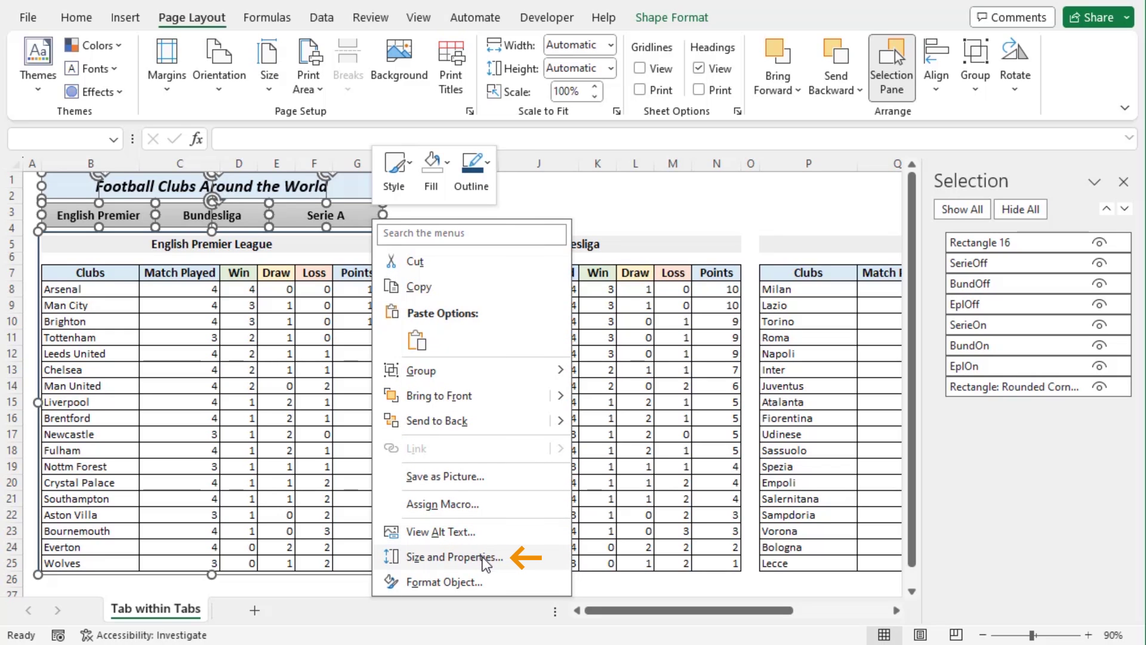
left_click(524, 560)
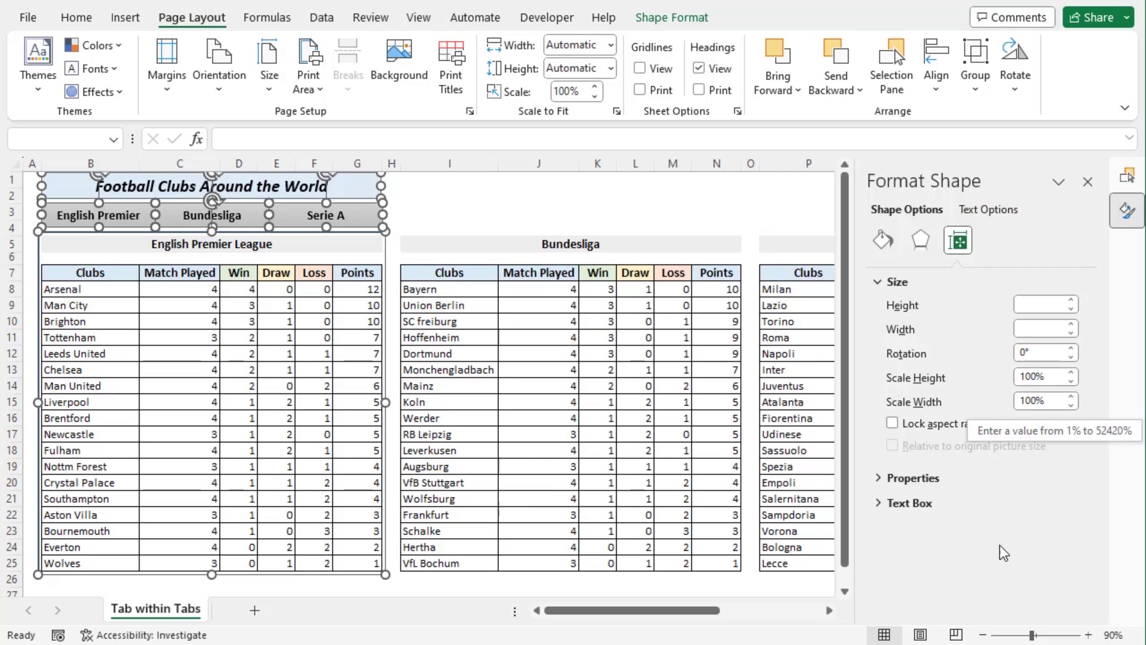
left_click(880, 480)
scroll(995, 540, "down", 1)
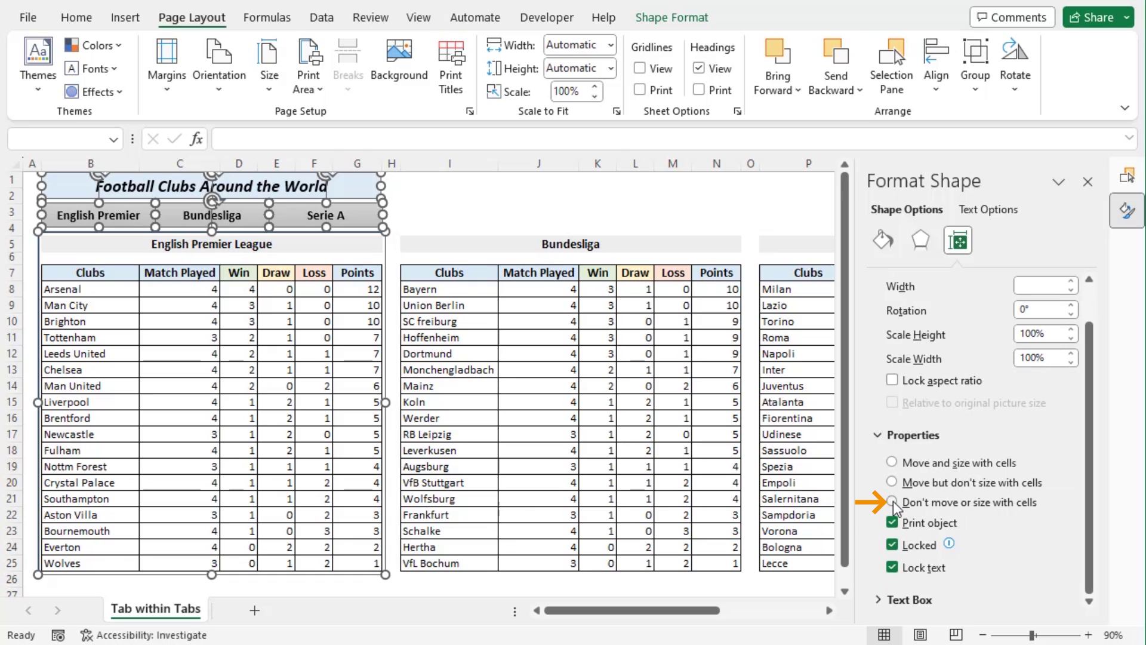
left_click(891, 65)
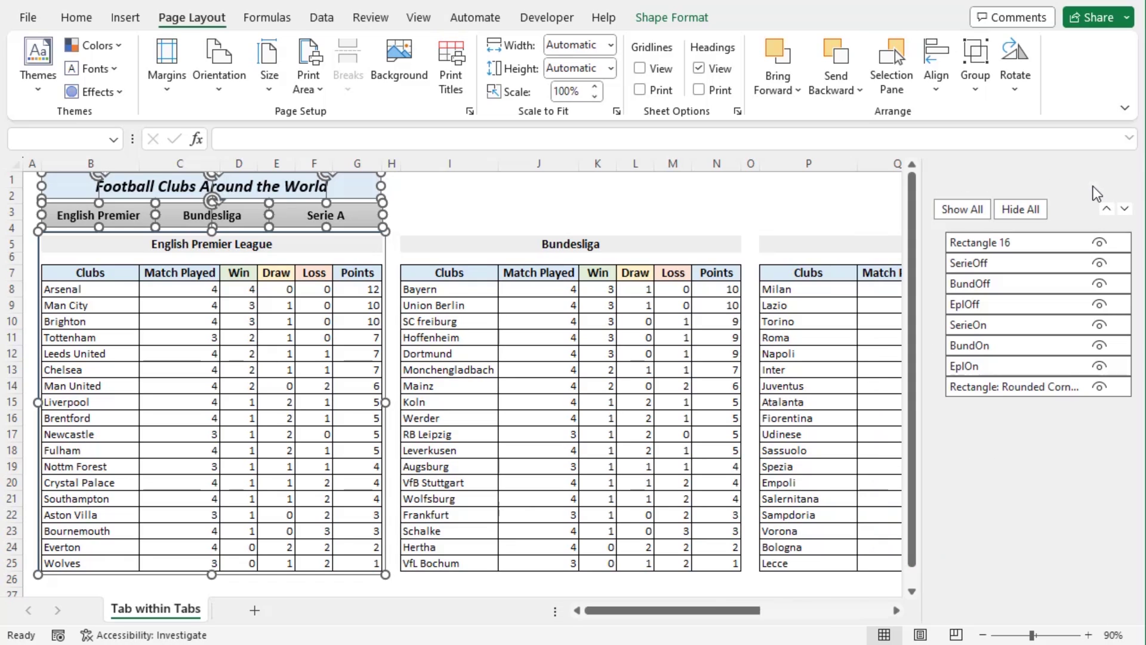
- Test the English Premier, Bundesliga and Serie A tabs, ending with only Serie A shown
left_click(1123, 181)
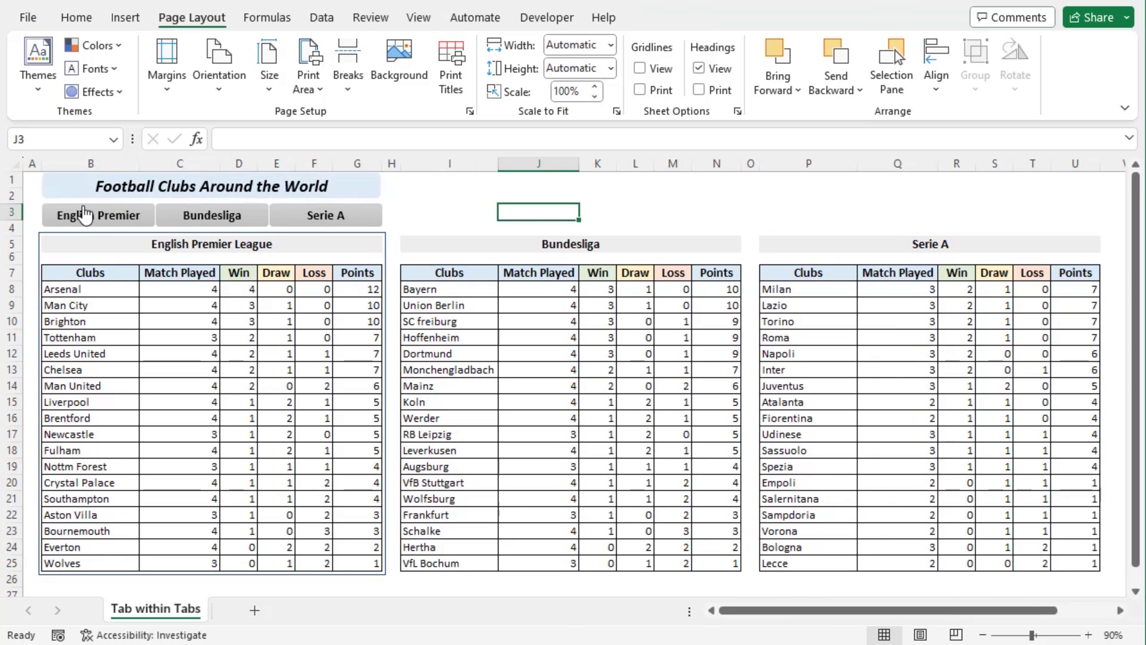
left_click(103, 219)
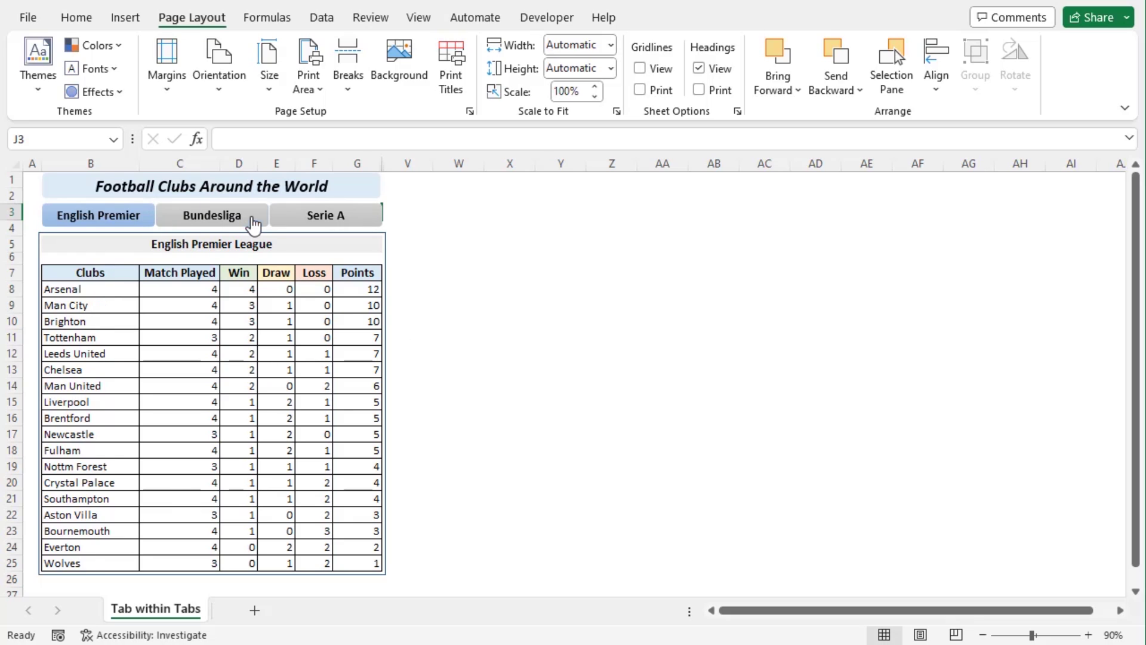
left_click(254, 222)
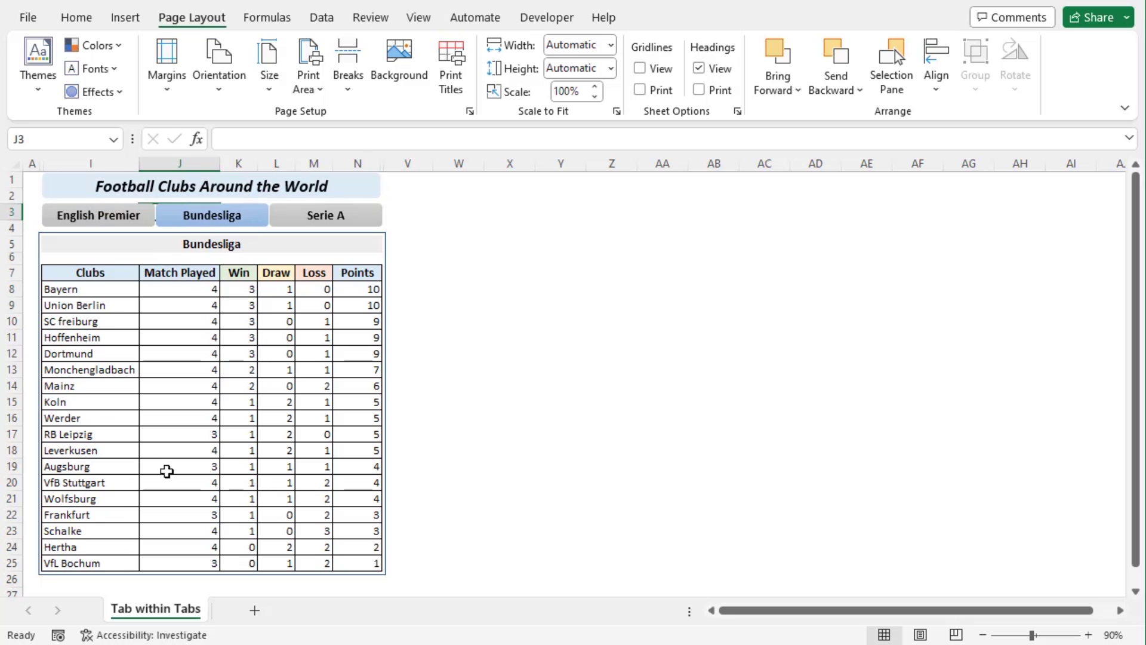
left_click(355, 228)
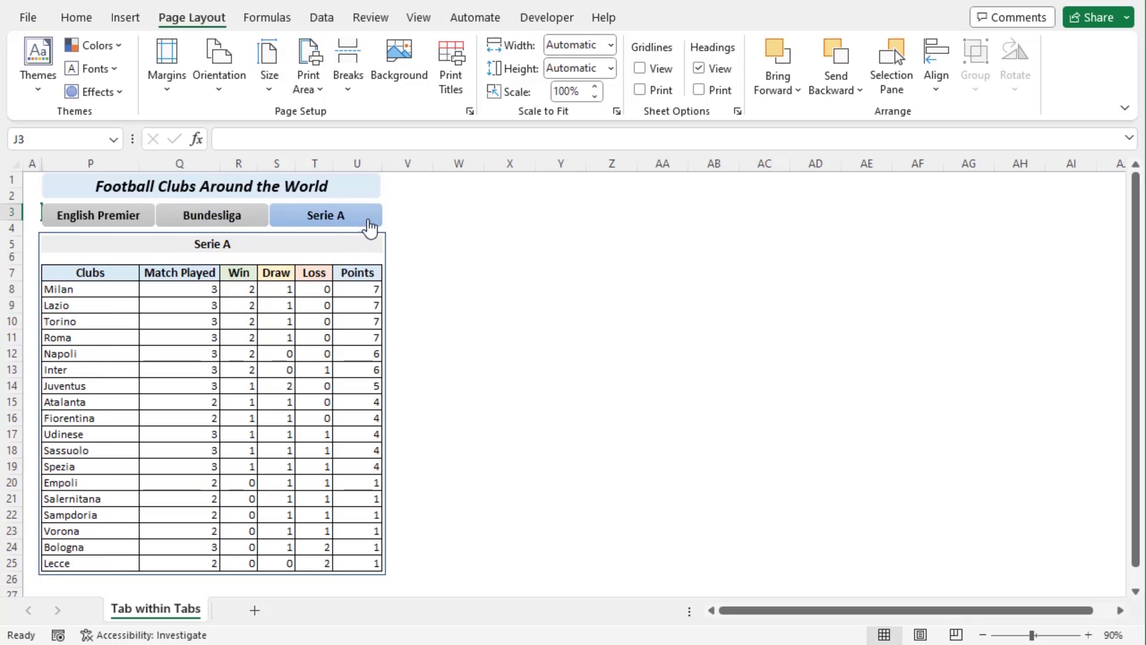